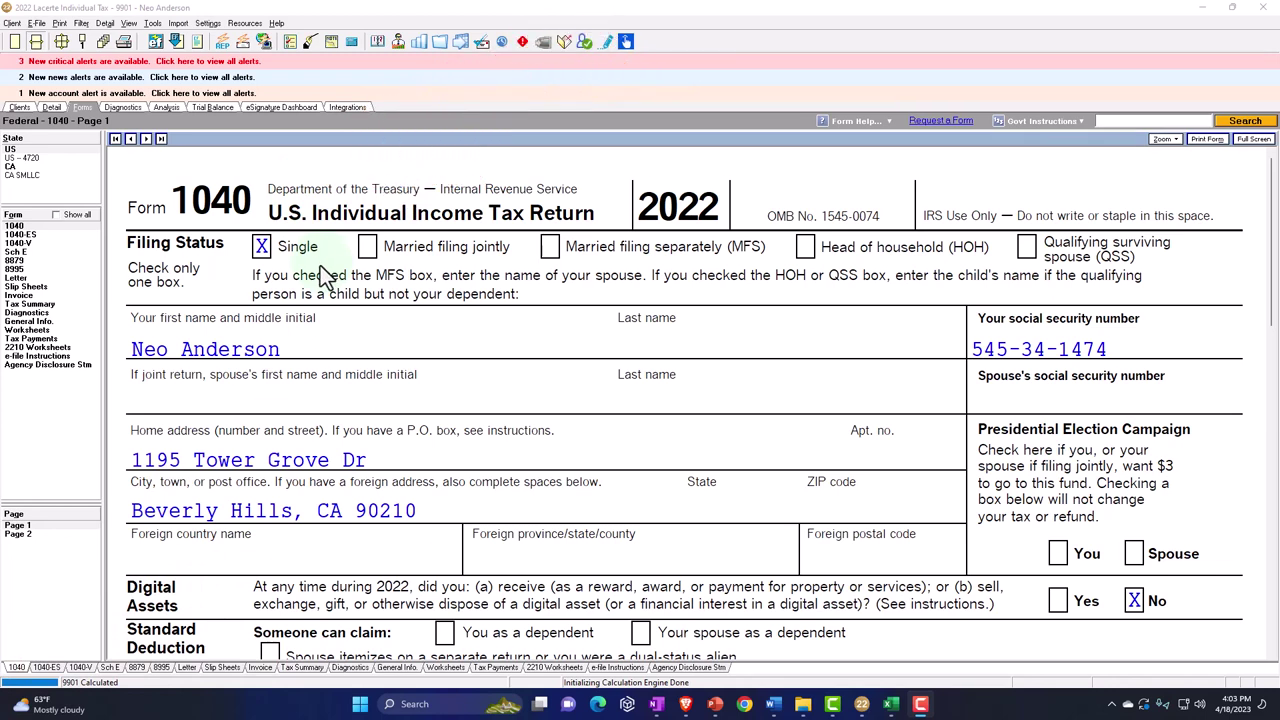
Step: Examine Form 1040 page 1 from filing status through taxable income, and the tax and payments lines on page 2
{"action": "scroll", "coordinate": [320, 265], "scroll_direction": "down", "scroll_amount": 2}
{"action": "scroll", "coordinate": [380, 300], "scroll_direction": "down", "scroll_amount": 2}
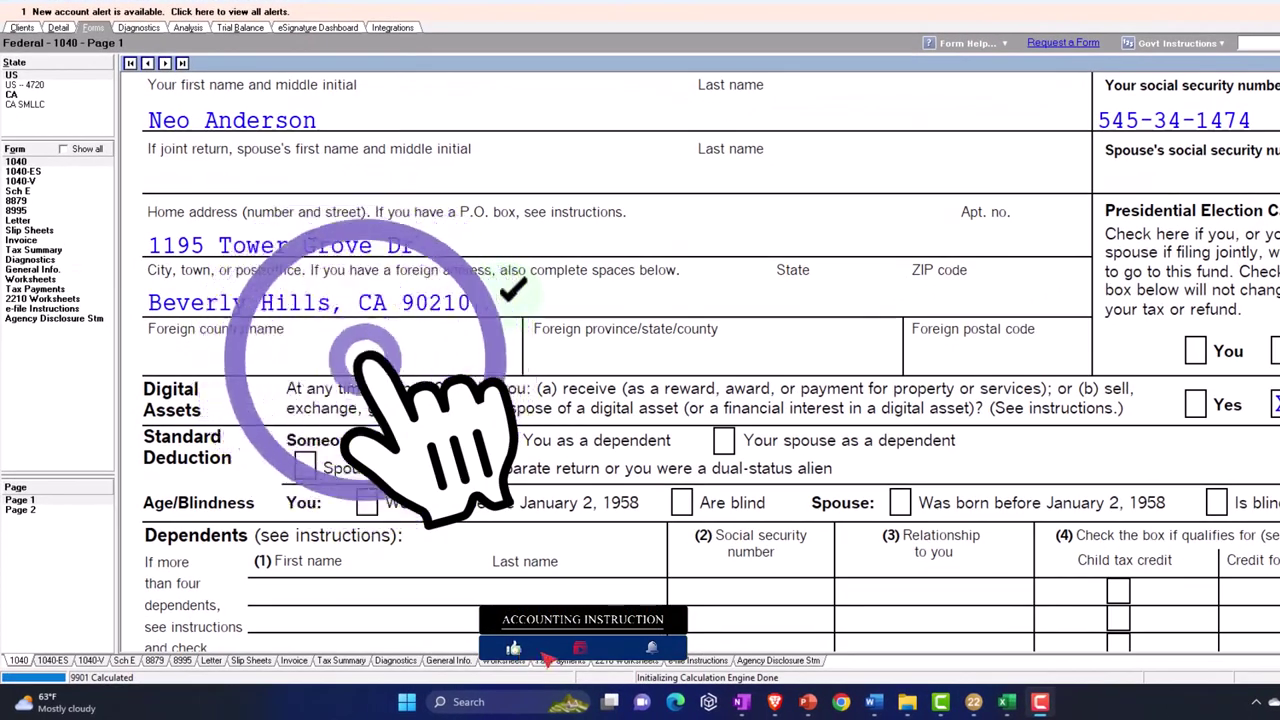
{"action": "scroll", "coordinate": [510, 305], "scroll_direction": "down", "scroll_amount": 7}
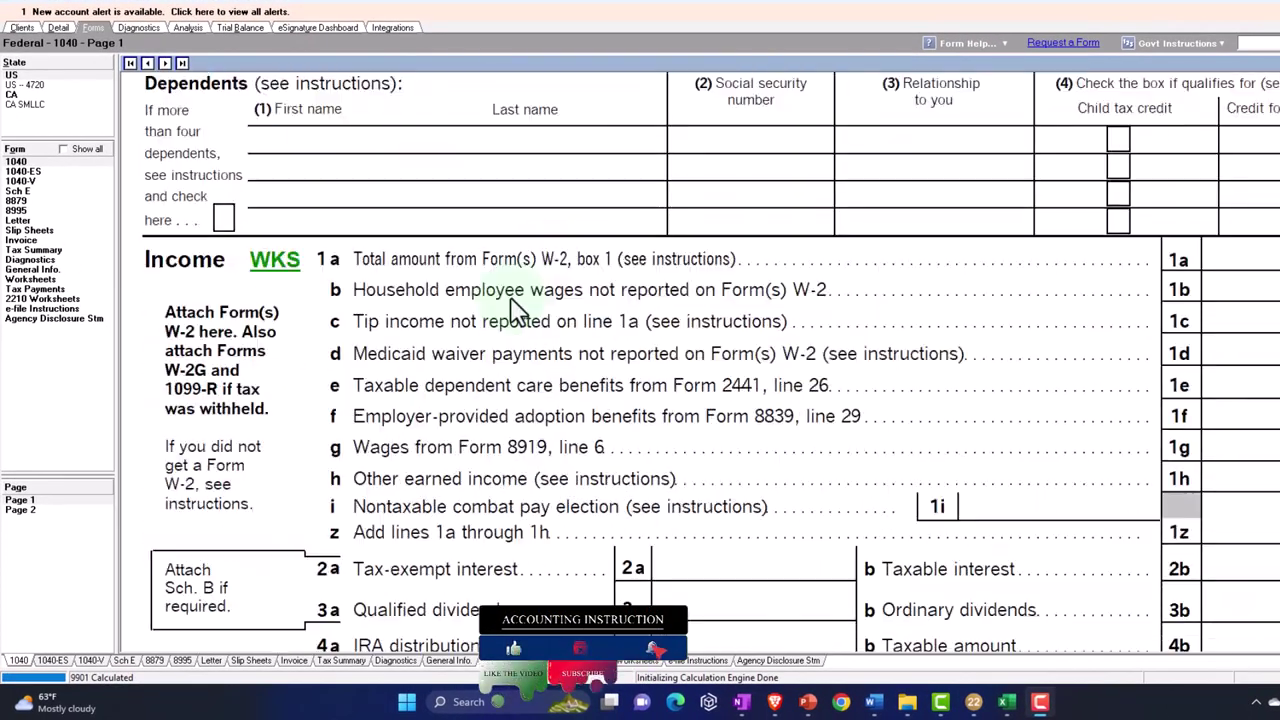
{"action": "scroll", "coordinate": [512, 308], "scroll_direction": "down", "scroll_amount": 1}
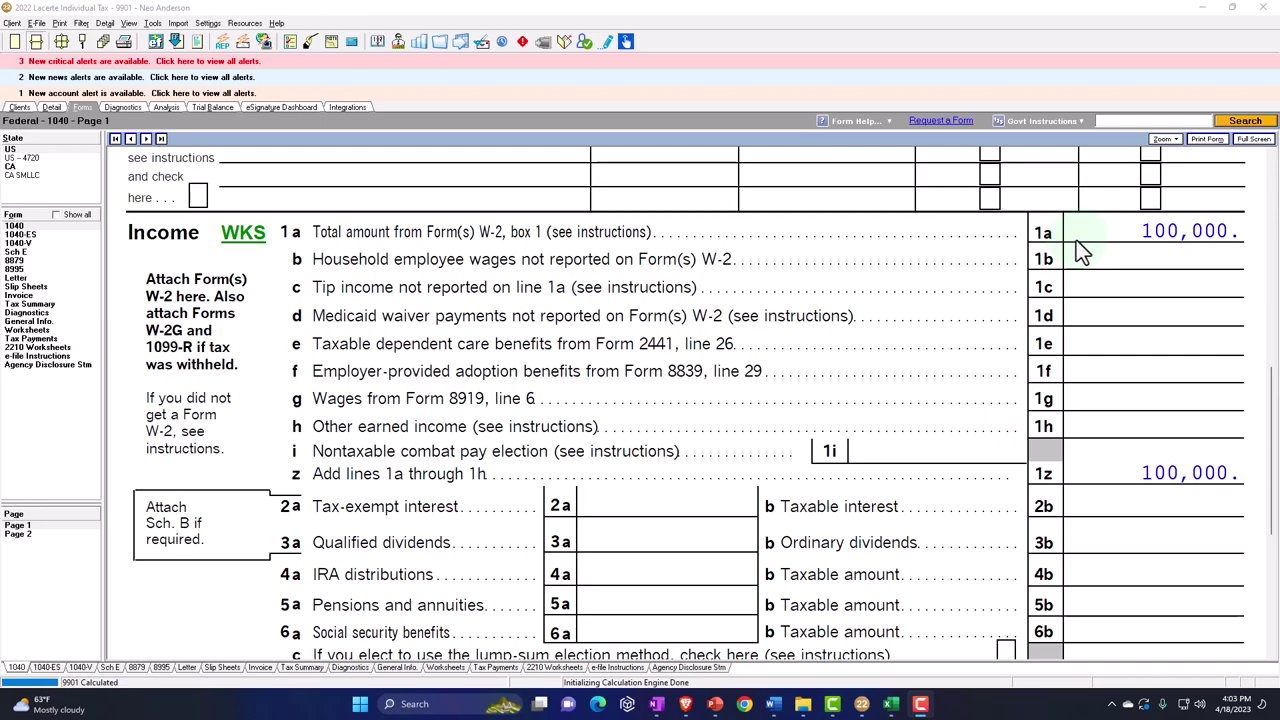
{"action": "scroll", "coordinate": [1076, 240], "scroll_direction": "down", "scroll_amount": 3}
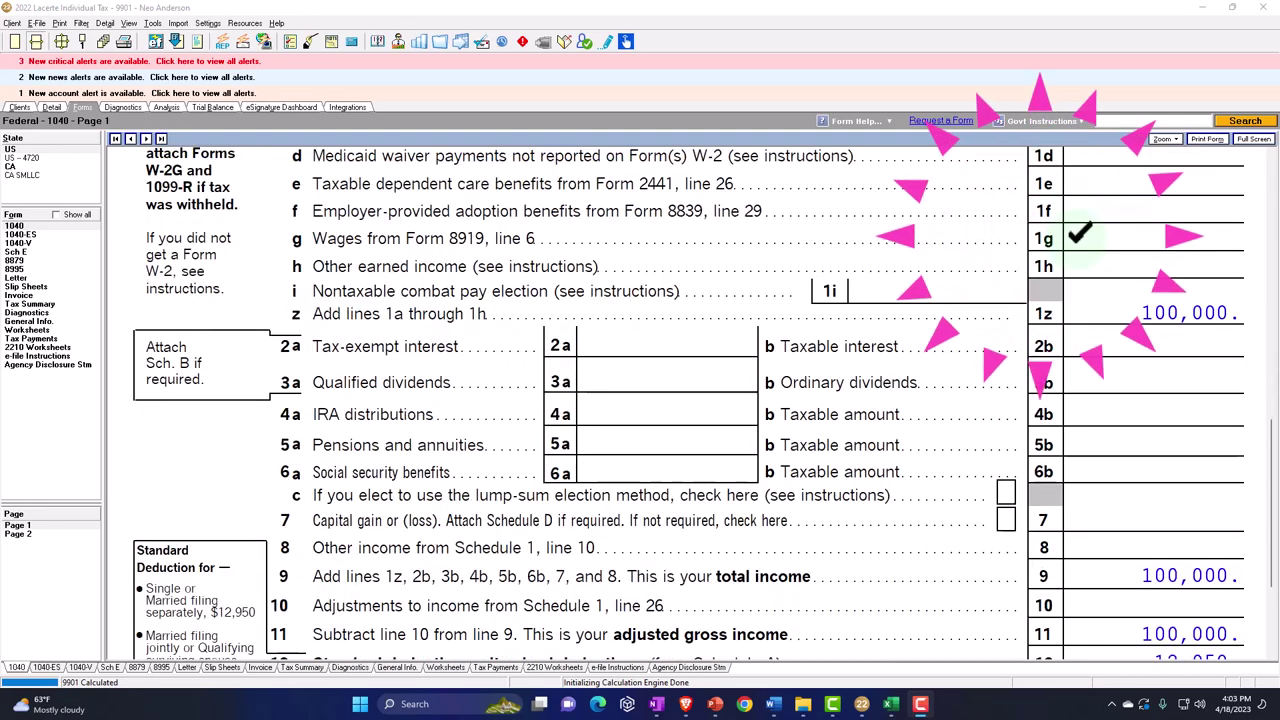
{"action": "scroll", "coordinate": [640, 400], "scroll_direction": "down", "scroll_amount": 3}
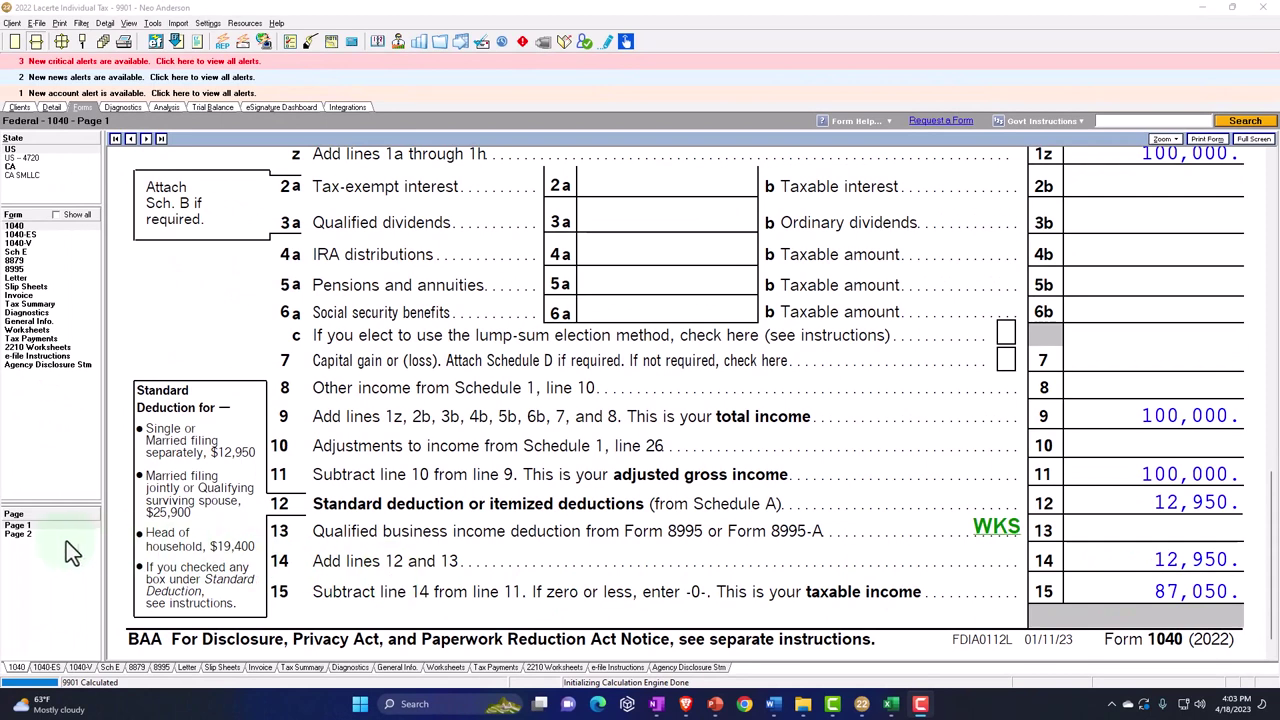
{"action": "left_click", "coordinate": [55, 538]}
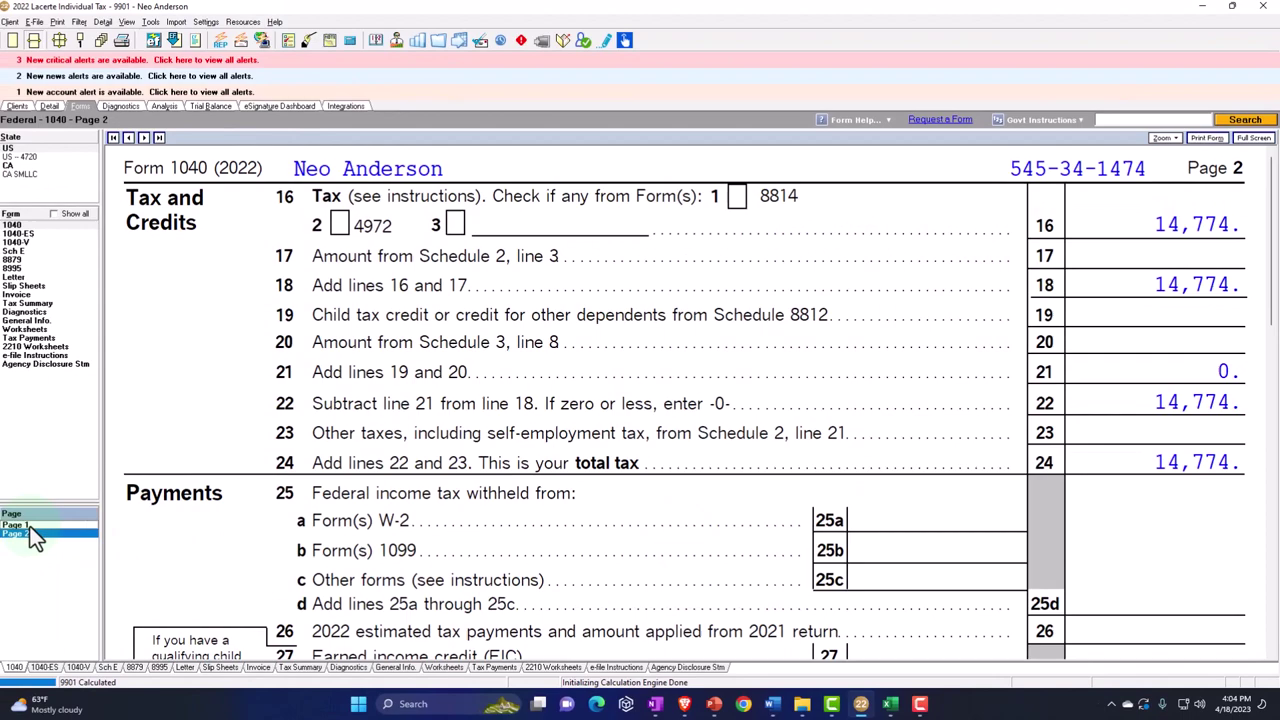
{"action": "left_click", "coordinate": [17, 525]}
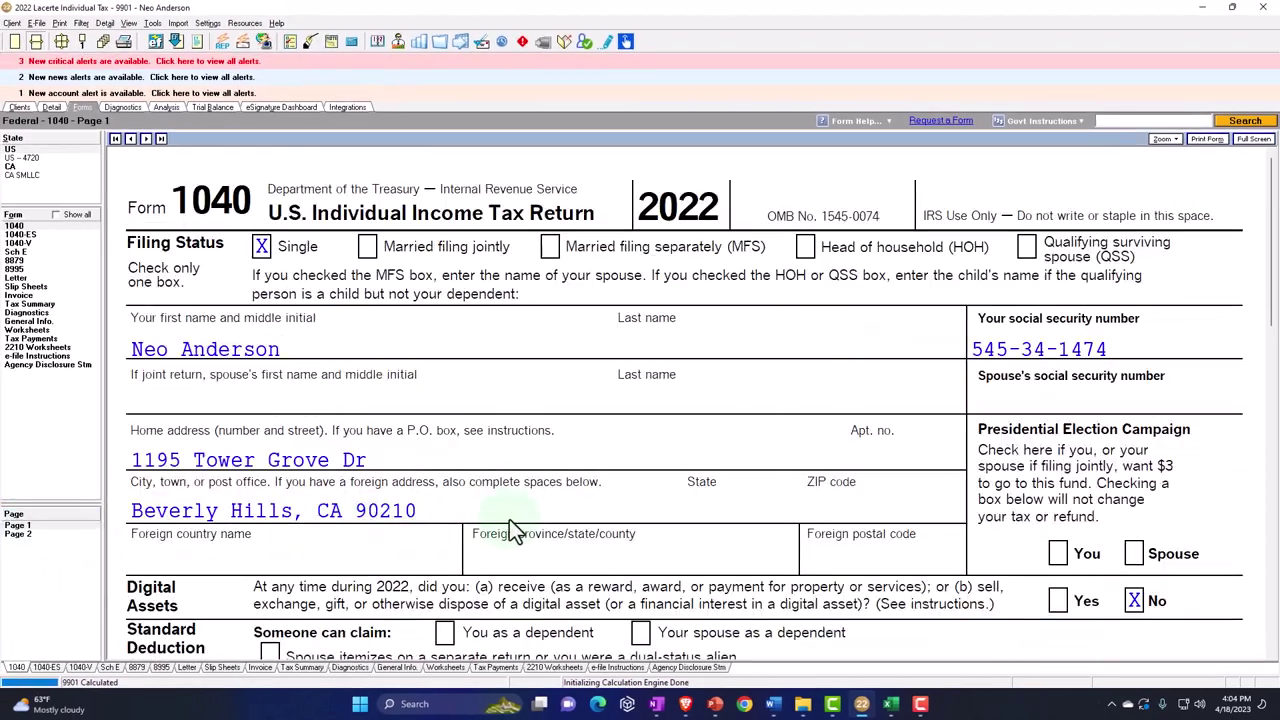
{"action": "scroll", "coordinate": [509, 519], "scroll_direction": "down", "scroll_amount": 10}
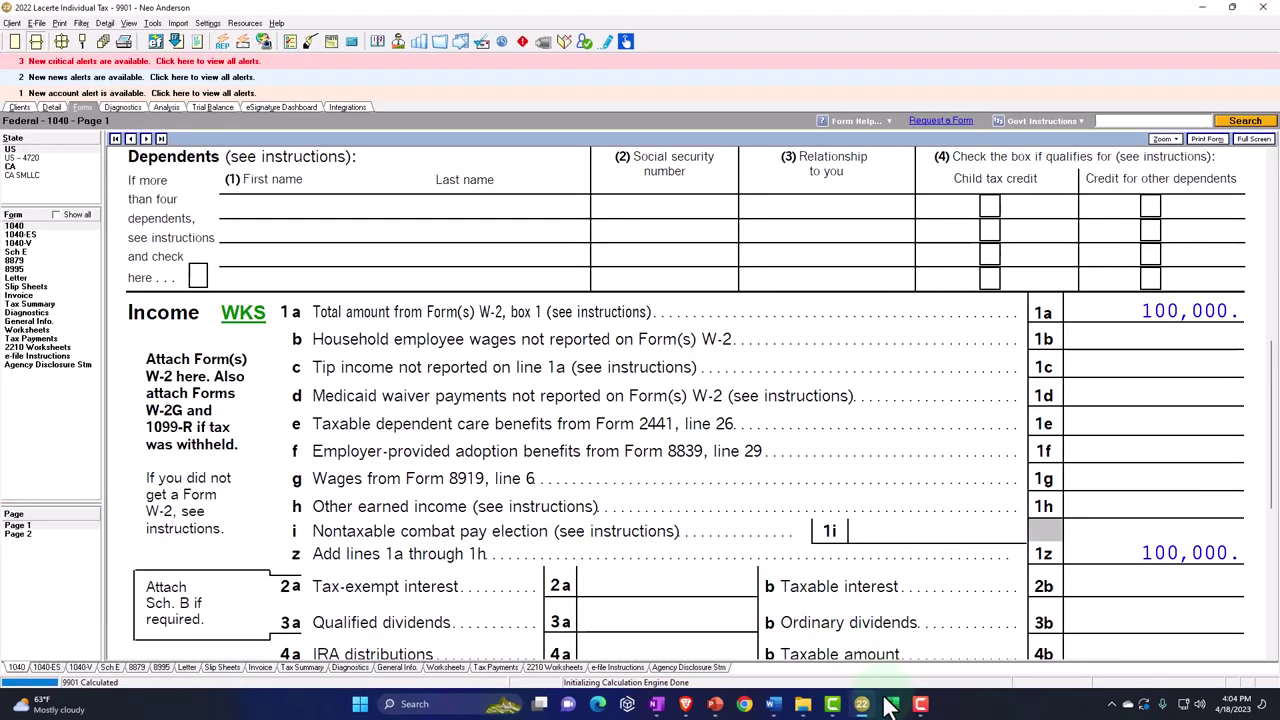
Step: Switch to the Excel workbook and delete the empty first row above the W-2, Sch. C and Sch. E headings
{"action": "left_click", "coordinate": [893, 705]}
{"action": "left_click", "coordinate": [436, 397]}
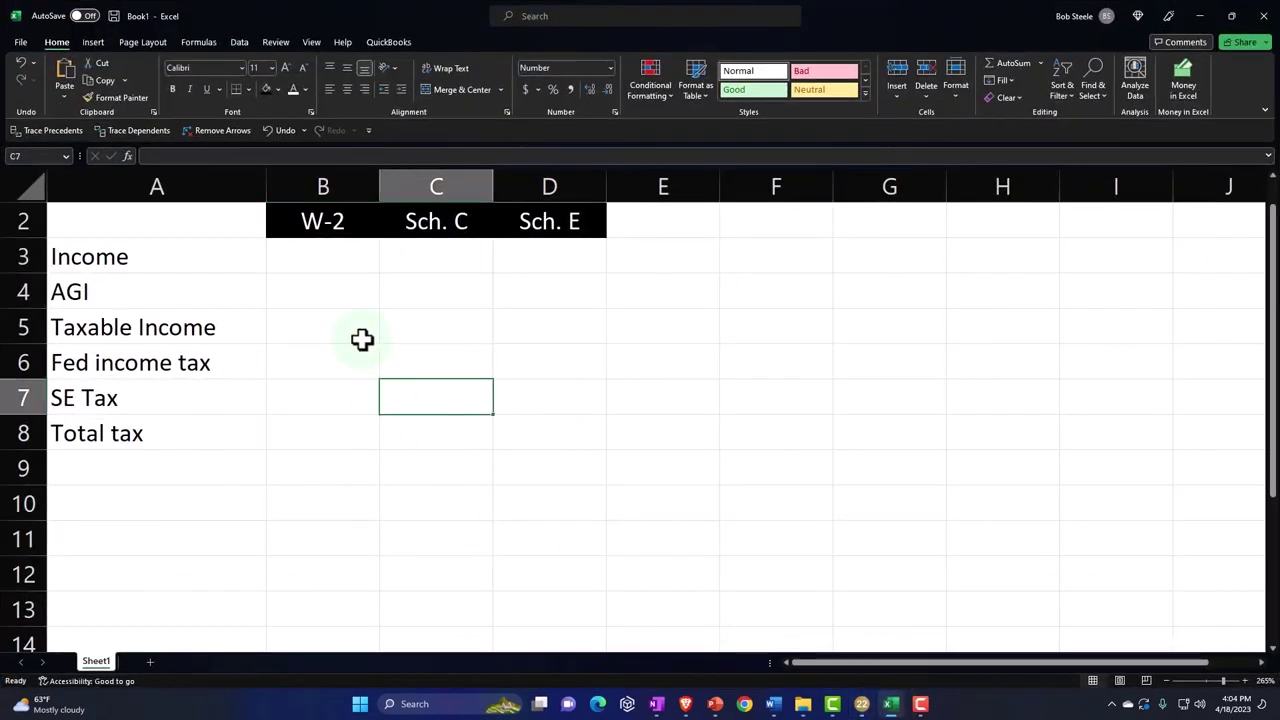
{"action": "left_click", "coordinate": [324, 258]}
{"action": "scroll", "coordinate": [334, 449], "scroll_direction": "up", "scroll_amount": 2}
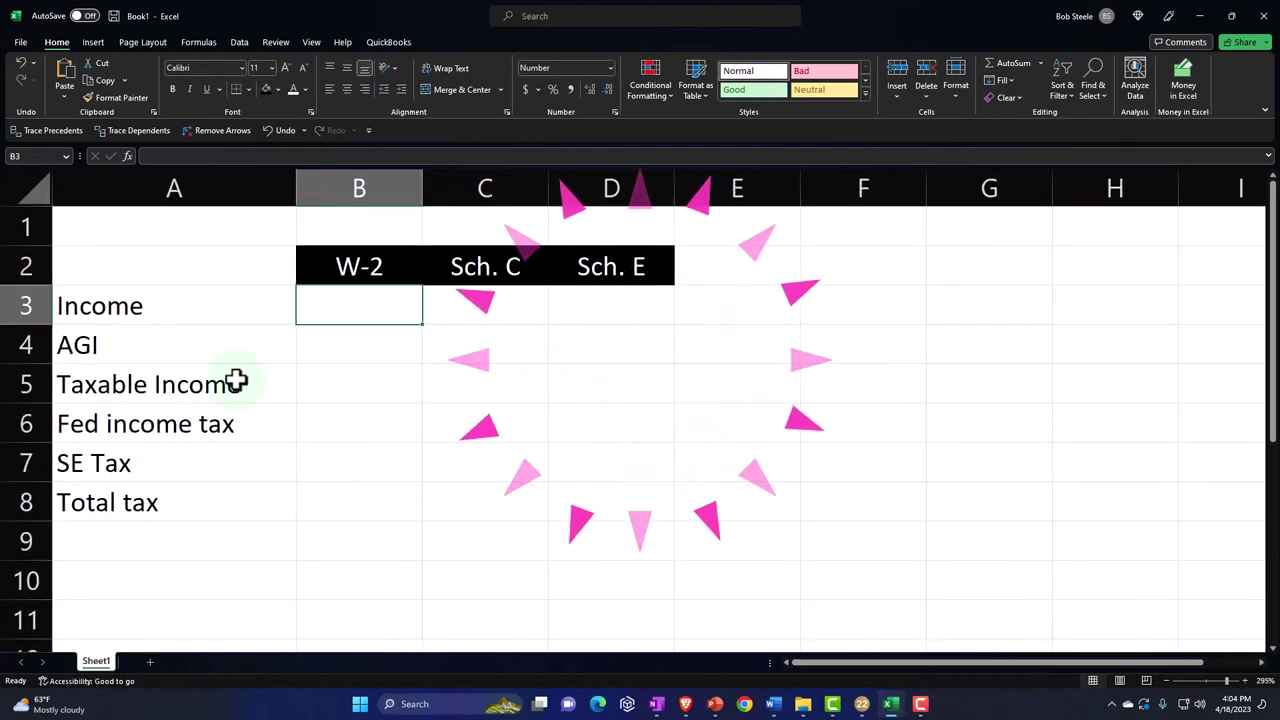
{"action": "left_click", "coordinate": [26, 227]}
{"action": "right_click", "coordinate": [106, 220]}
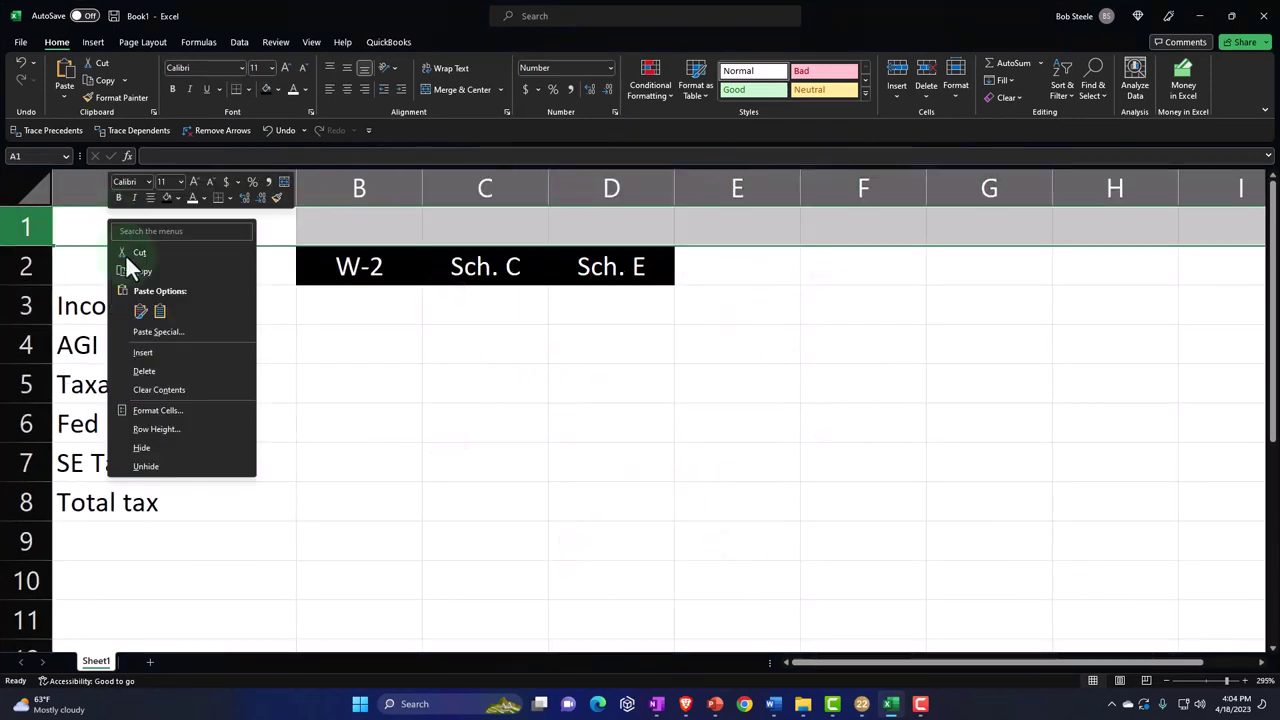
{"action": "left_click", "coordinate": [155, 370]}
{"action": "left_click", "coordinate": [237, 421]}
{"action": "scroll", "coordinate": [241, 437], "scroll_direction": "up", "scroll_amount": 1}
{"action": "scroll", "coordinate": [263, 460], "scroll_direction": "up", "scroll_amount": 2}
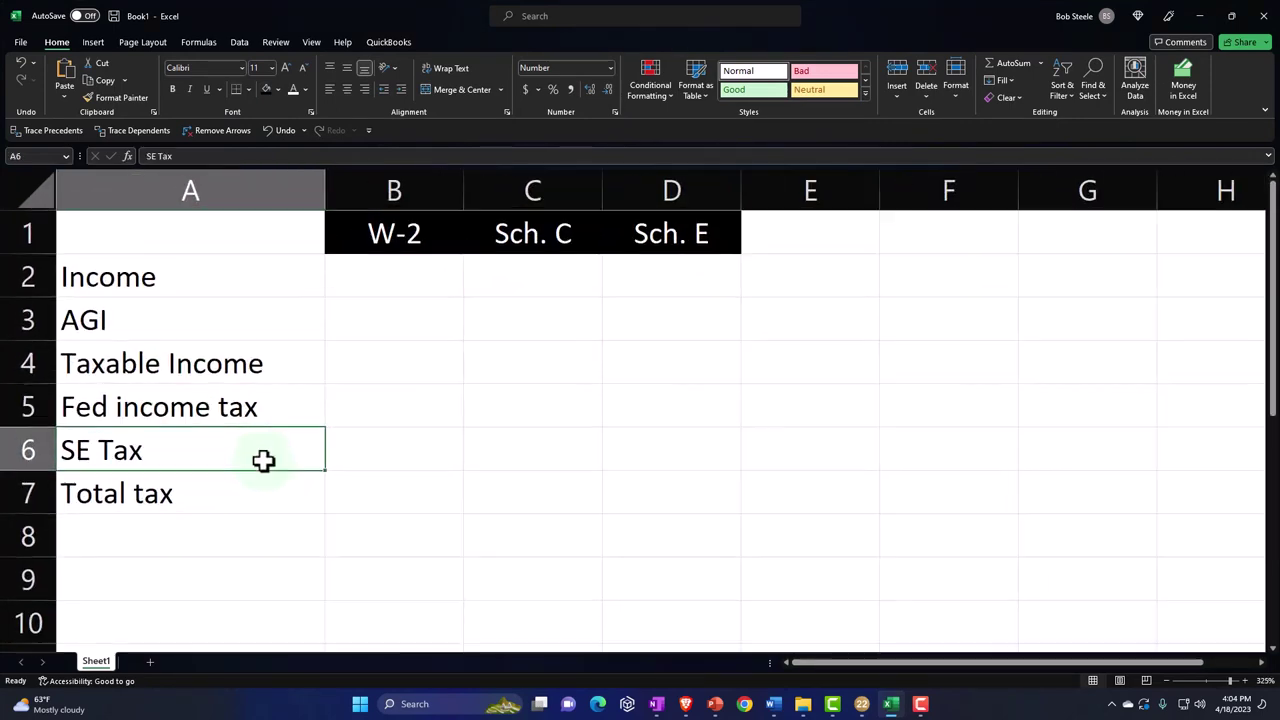
Step: Enter 100,000 for both Income and AGI in the W-2 column
{"action": "left_click", "coordinate": [407, 282]}
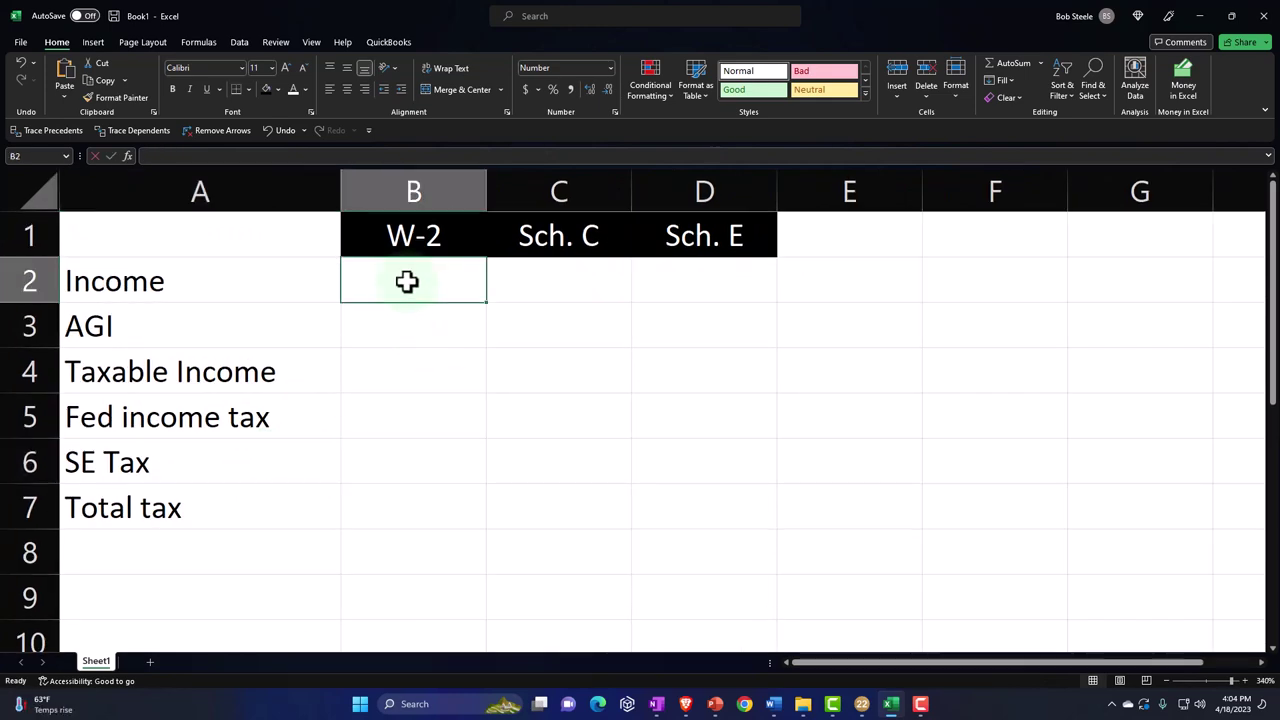
{"action": "type", "text": "100000"}
{"action": "key", "text": "Return"}
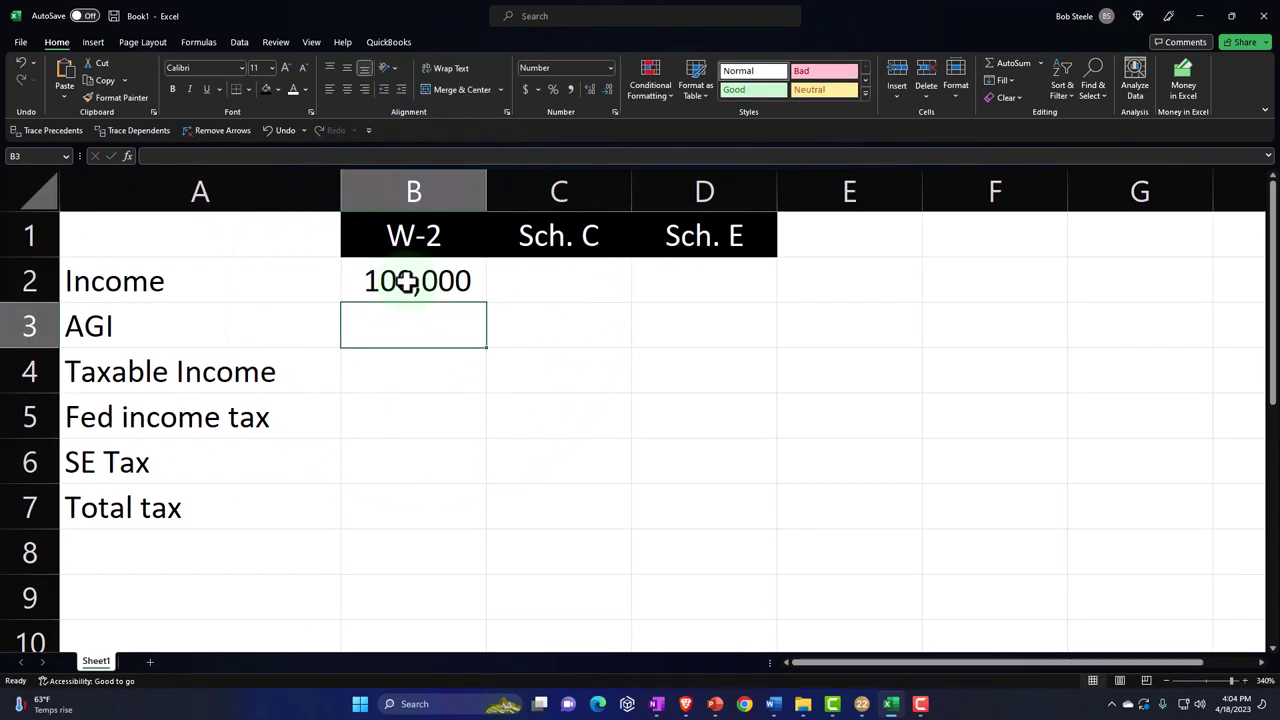
{"action": "type", "text": "100000"}
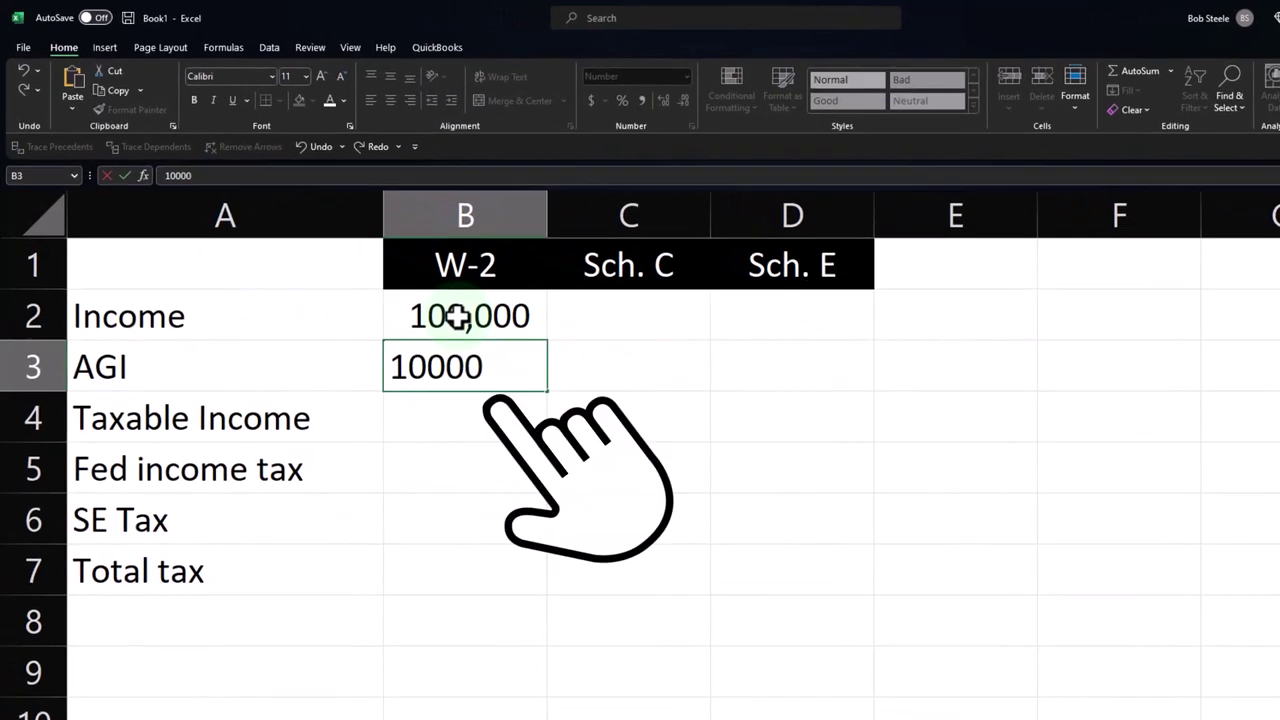
{"action": "key", "text": "Return"}
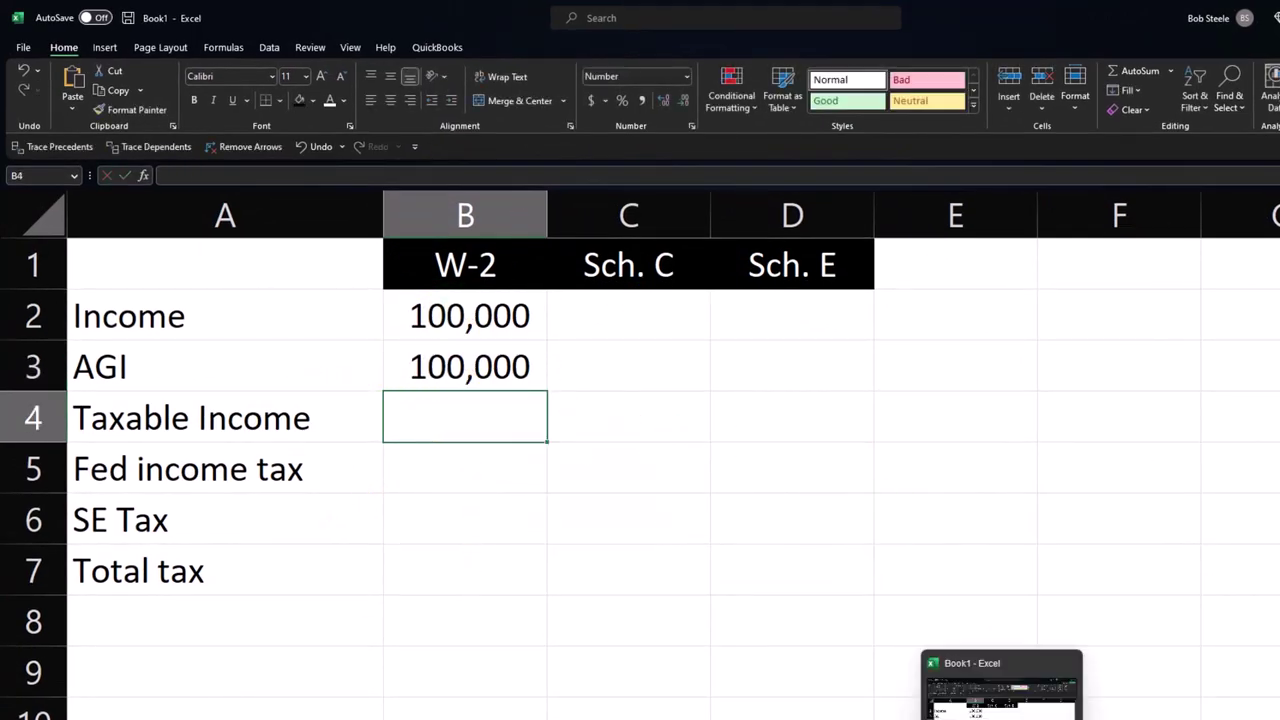
Step: Look up line 15 of Form 1040 in Lacerte and enter 87,050 as the W-2 column's Taxable Income in Excel
{"action": "left_click", "coordinate": [1017, 715]}
{"action": "scroll", "coordinate": [900, 578], "scroll_direction": "down", "scroll_amount": 5}
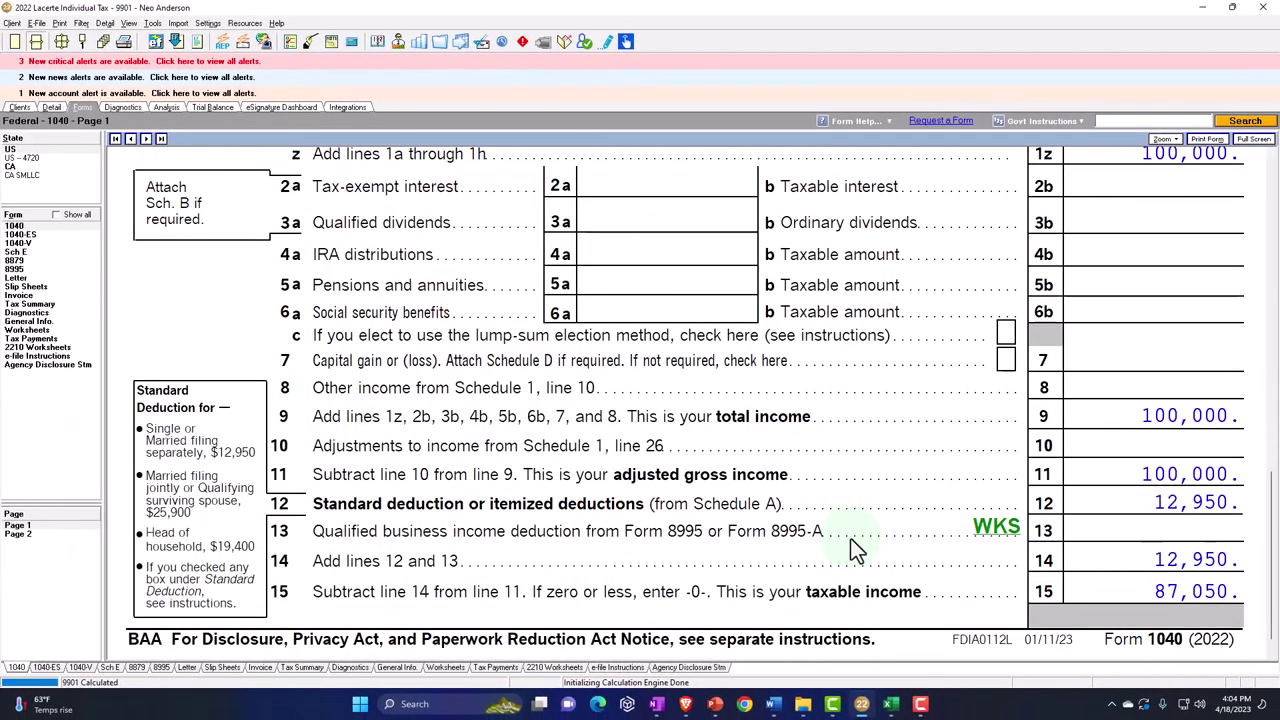
{"action": "left_click", "coordinate": [891, 705]}
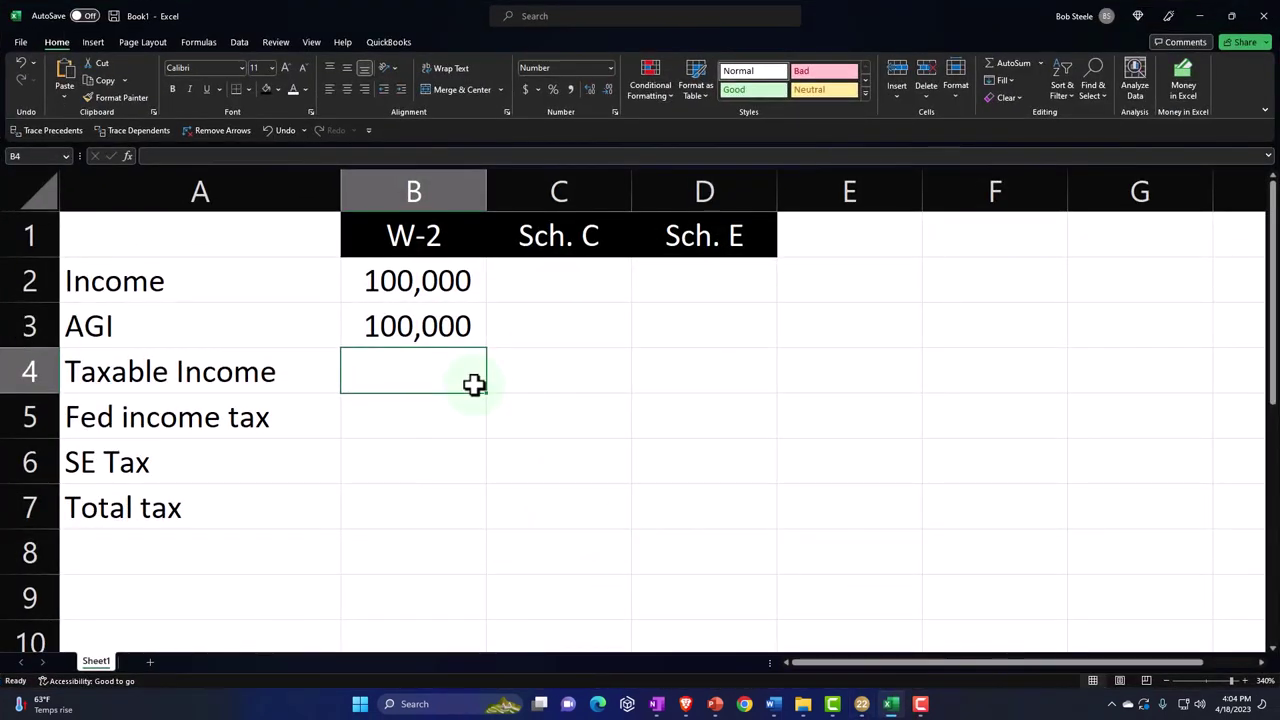
{"action": "type", "text": "87,050"}
{"action": "key", "text": "Return"}
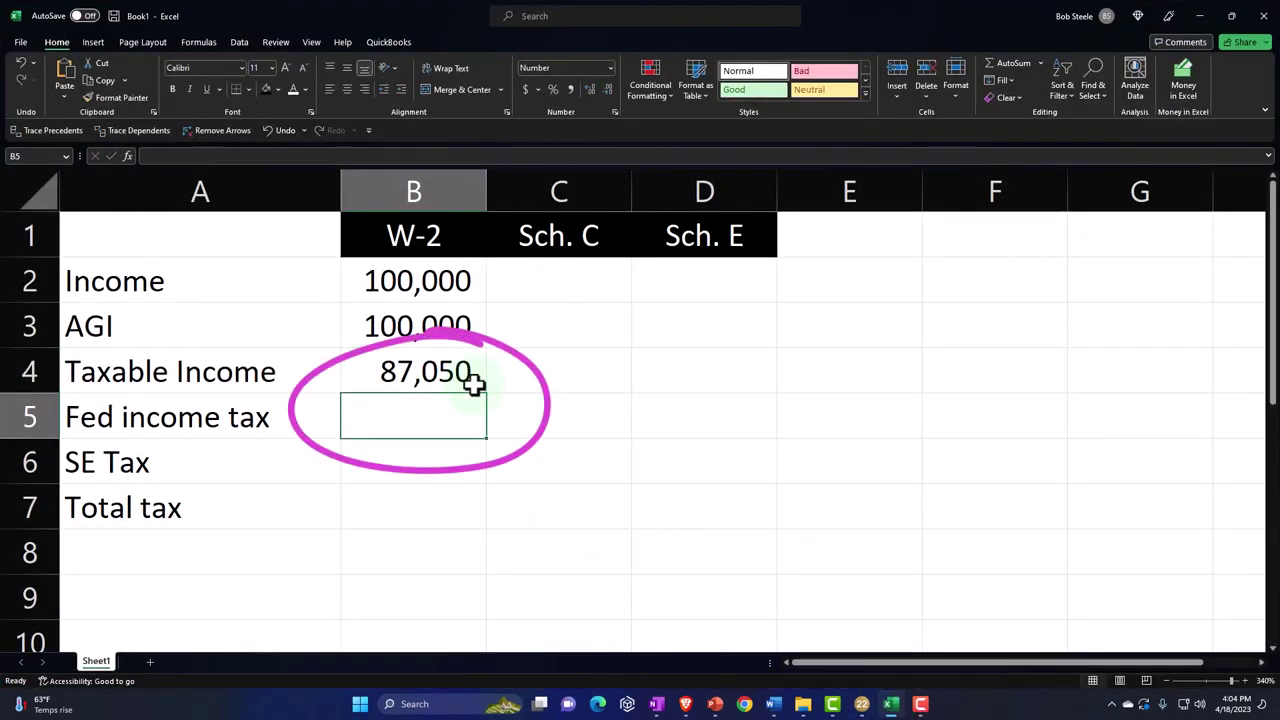
Step: Look up the tax on Form 1040 page 2 in Lacerte and enter 14,774 as the W-2 column's Fed income tax in Excel
{"action": "left_click", "coordinate": [891, 704]}
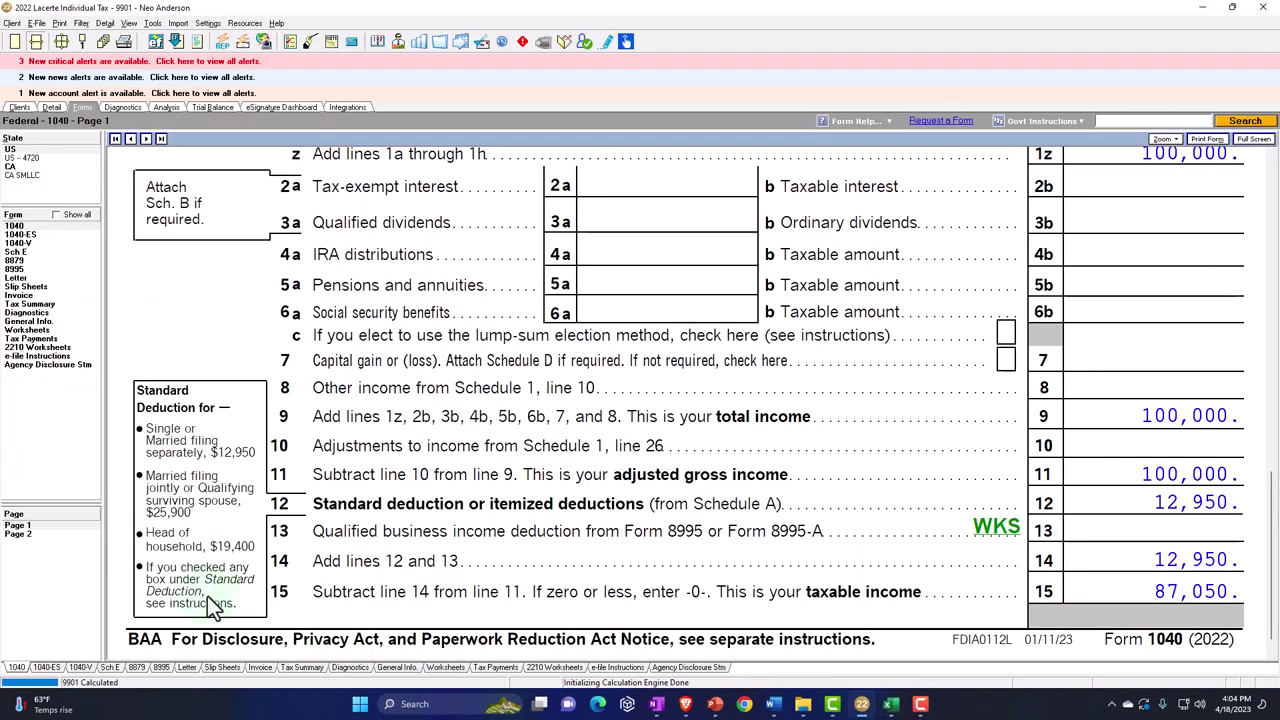
{"action": "left_click", "coordinate": [40, 536]}
{"action": "left_click", "coordinate": [893, 706]}
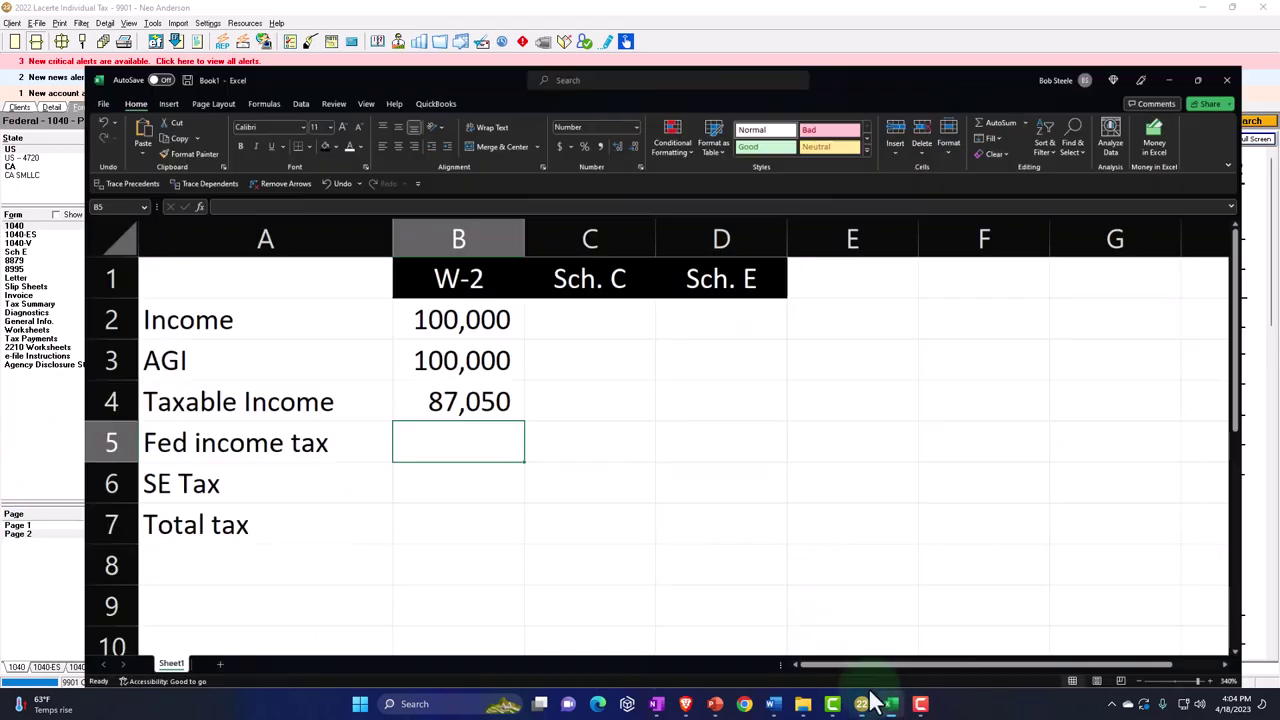
{"action": "type", "text": "1477"}
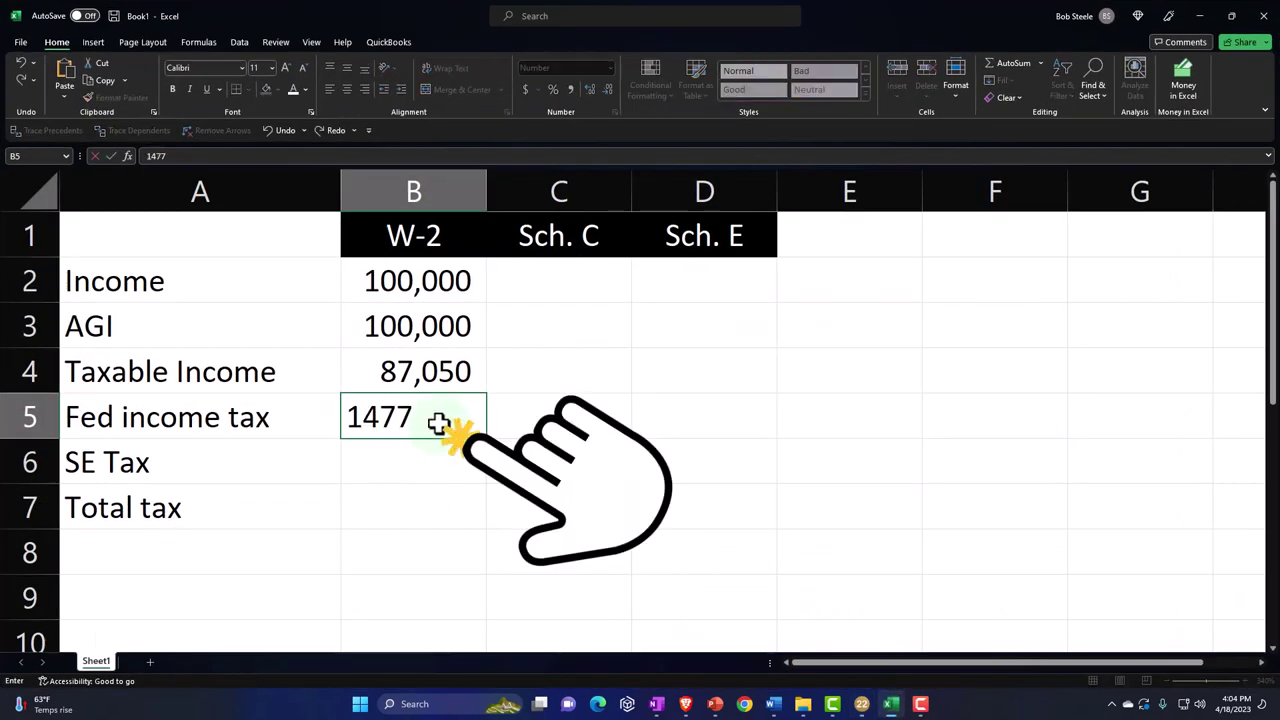
{"action": "type", "text": "5"}
{"action": "type", "text": "4"}
{"action": "key", "text": "Return"}
Step: Enter 0 for SE Tax and 14,774 for Total tax in the W-2 column
{"action": "type", "text": "0"}
{"action": "key", "text": "Return"}
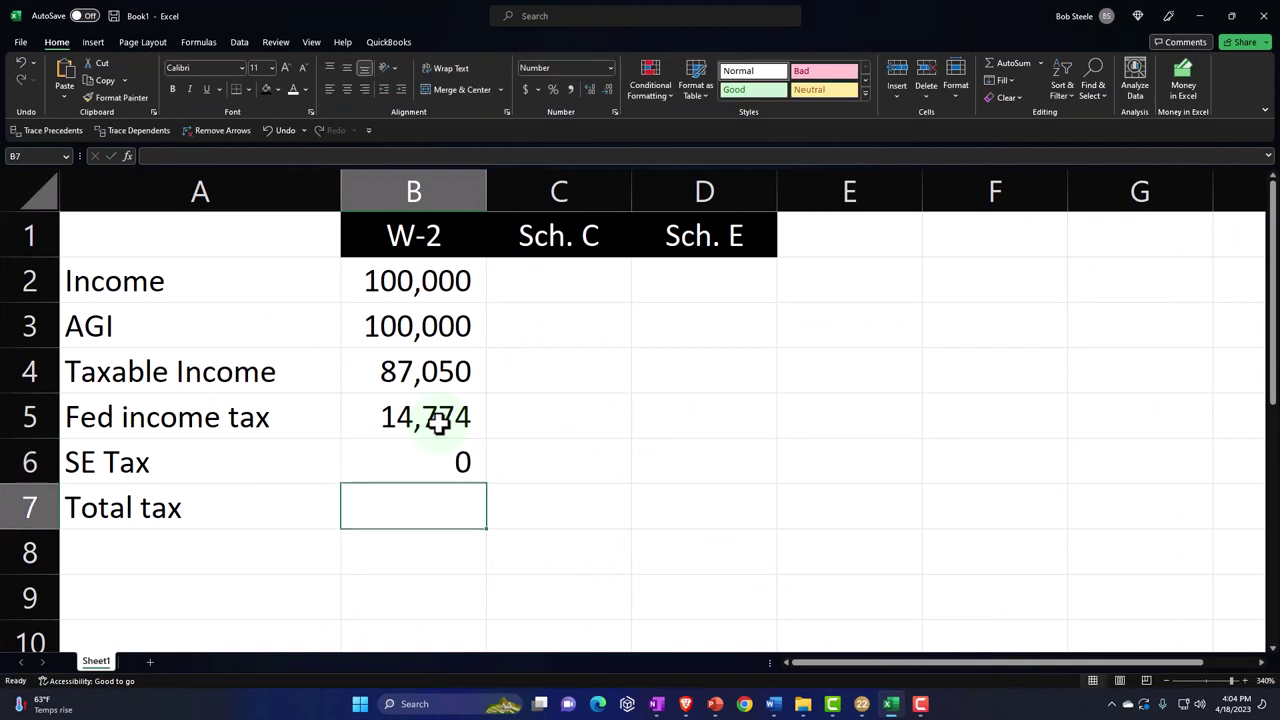
{"action": "type", "text": "14"}
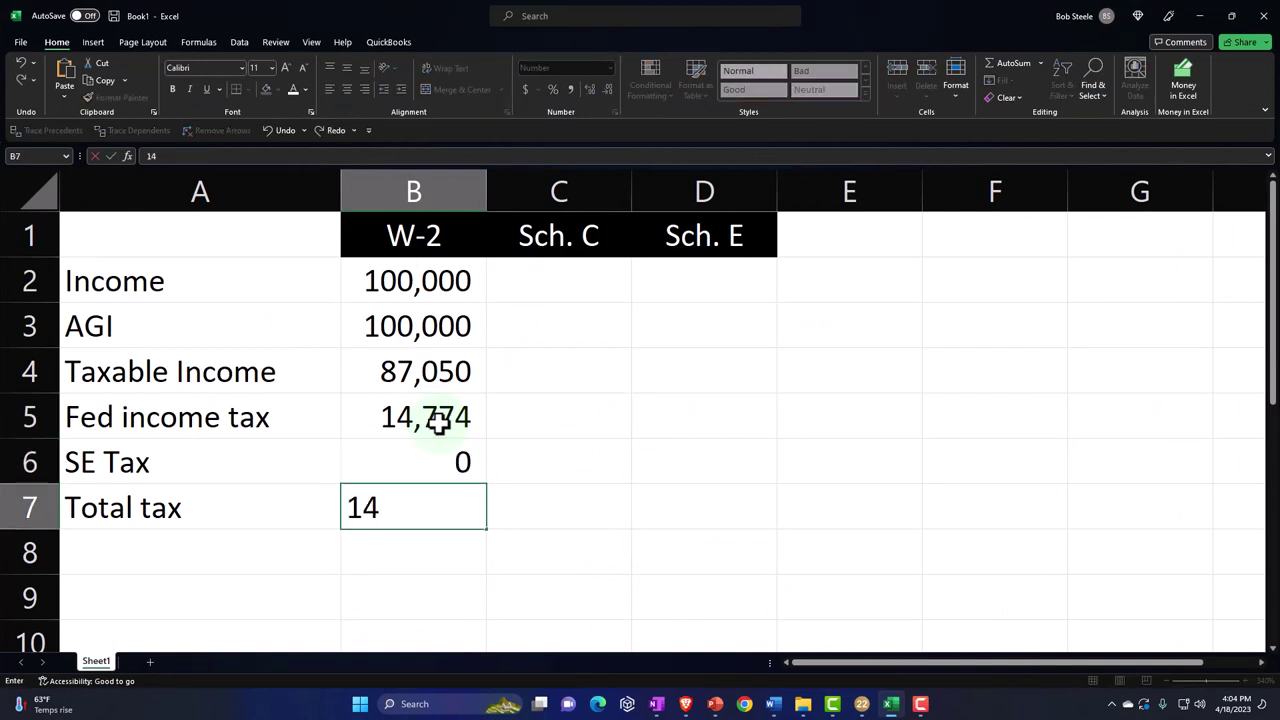
{"action": "type", "text": ",774"}
{"action": "key", "text": "Return"}
{"action": "key", "text": "Right"}
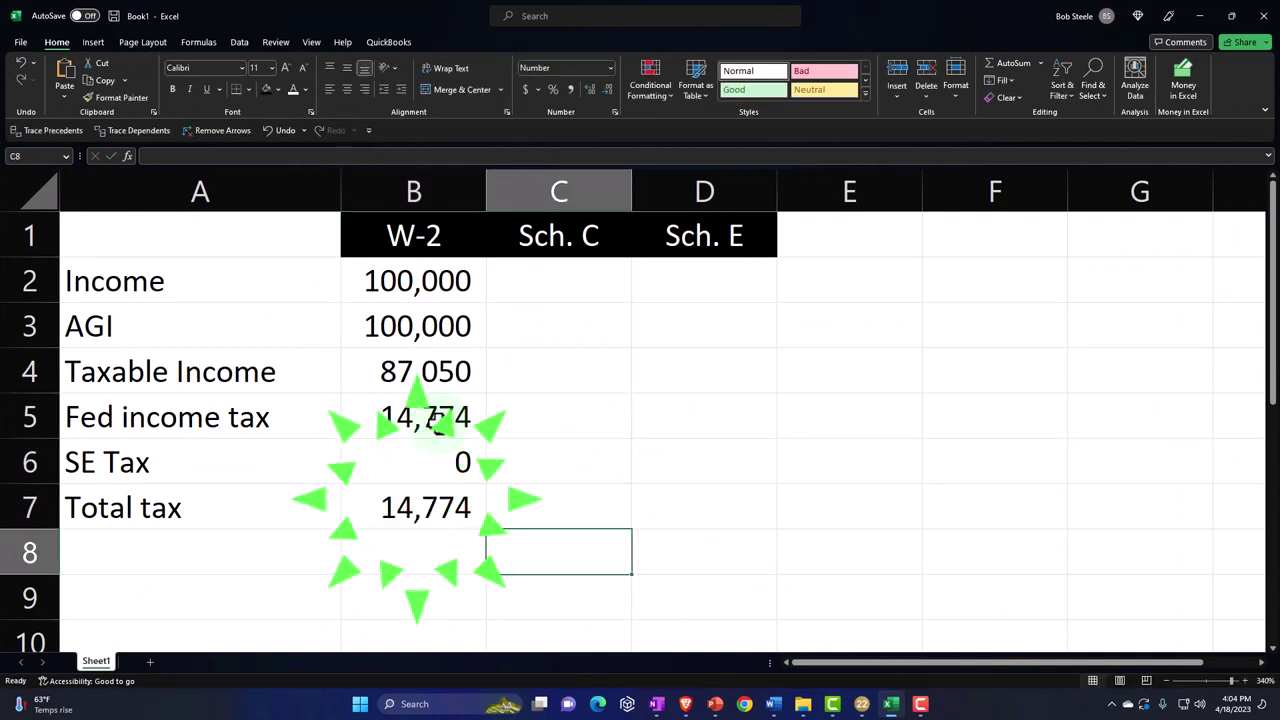
Step: Select the Sch. C Income cell, switch back to Lacerte and view the income section on Form 1040 page 1
{"action": "left_click", "coordinate": [614, 286]}
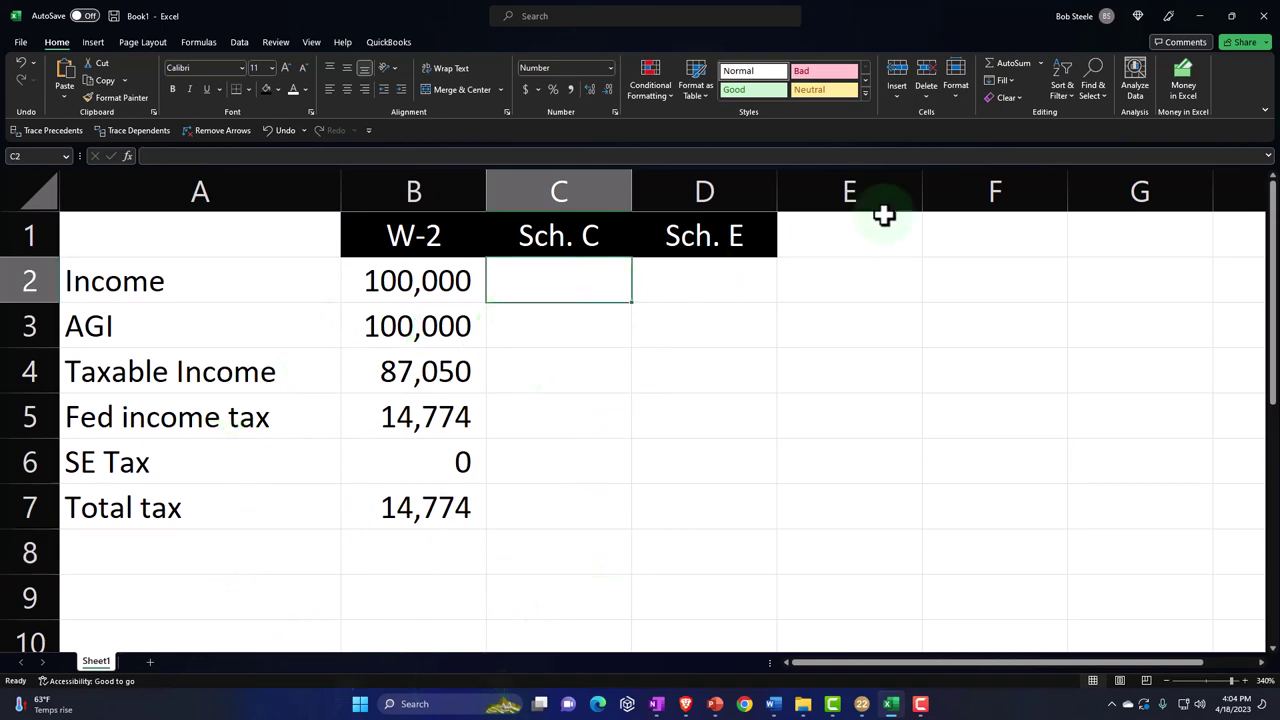
{"action": "left_click", "coordinate": [1199, 17]}
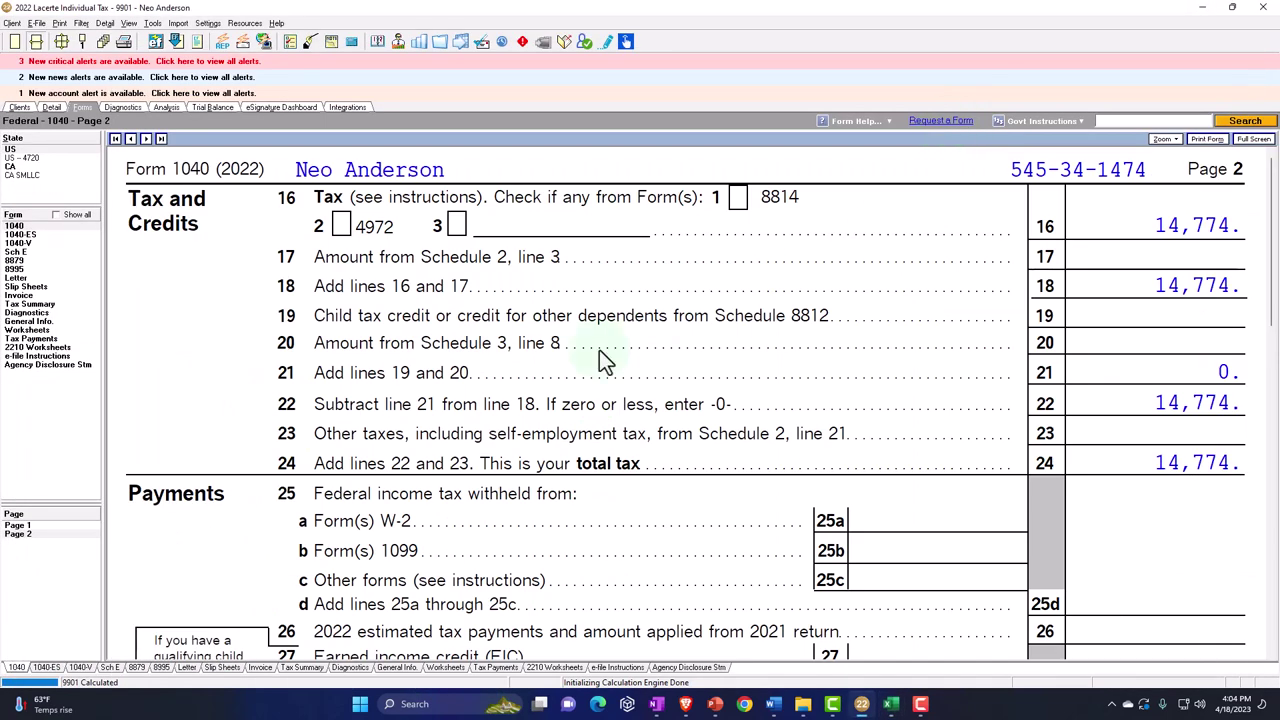
{"action": "left_click", "coordinate": [29, 526]}
{"action": "scroll", "coordinate": [616, 404], "scroll_direction": "down", "scroll_amount": 6}
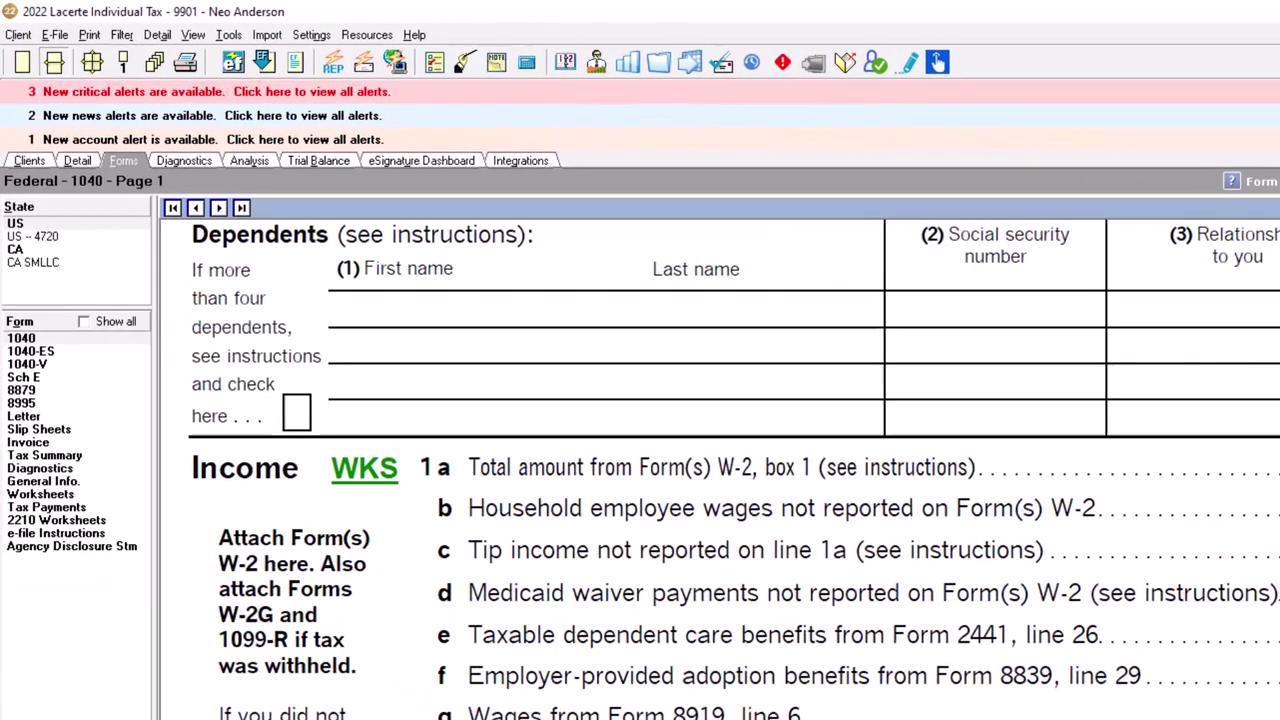
Step: Show all forms in the form list and open Schedule A to examine its itemized deductions from medical expenses through gifts to charity
{"action": "left_click", "coordinate": [85, 324]}
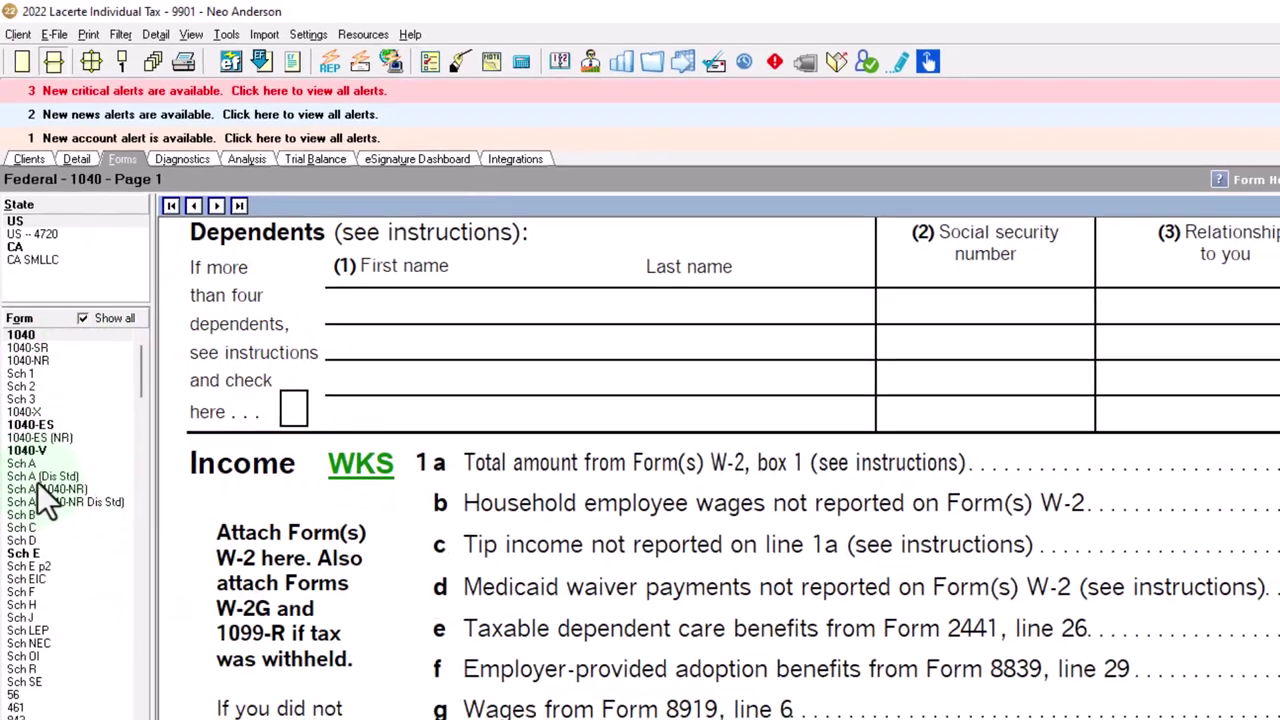
{"action": "left_click", "coordinate": [30, 474]}
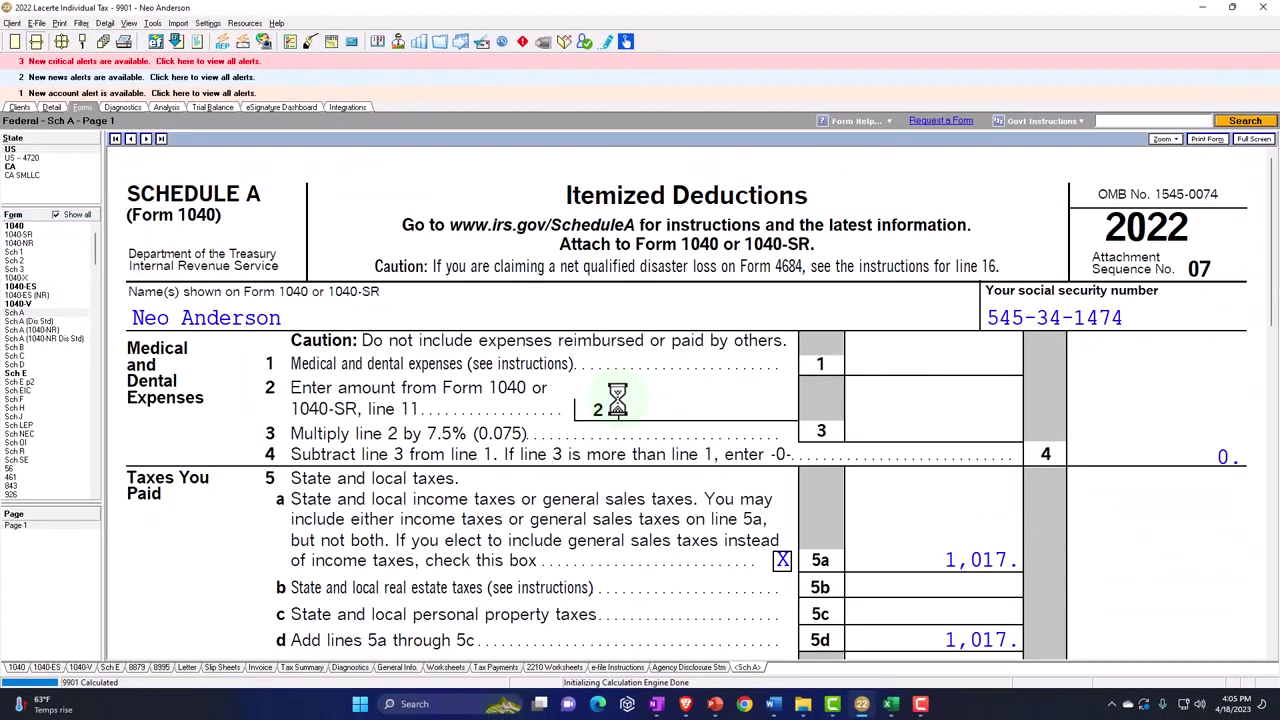
{"action": "scroll", "coordinate": [617, 400], "scroll_direction": "down", "scroll_amount": 2}
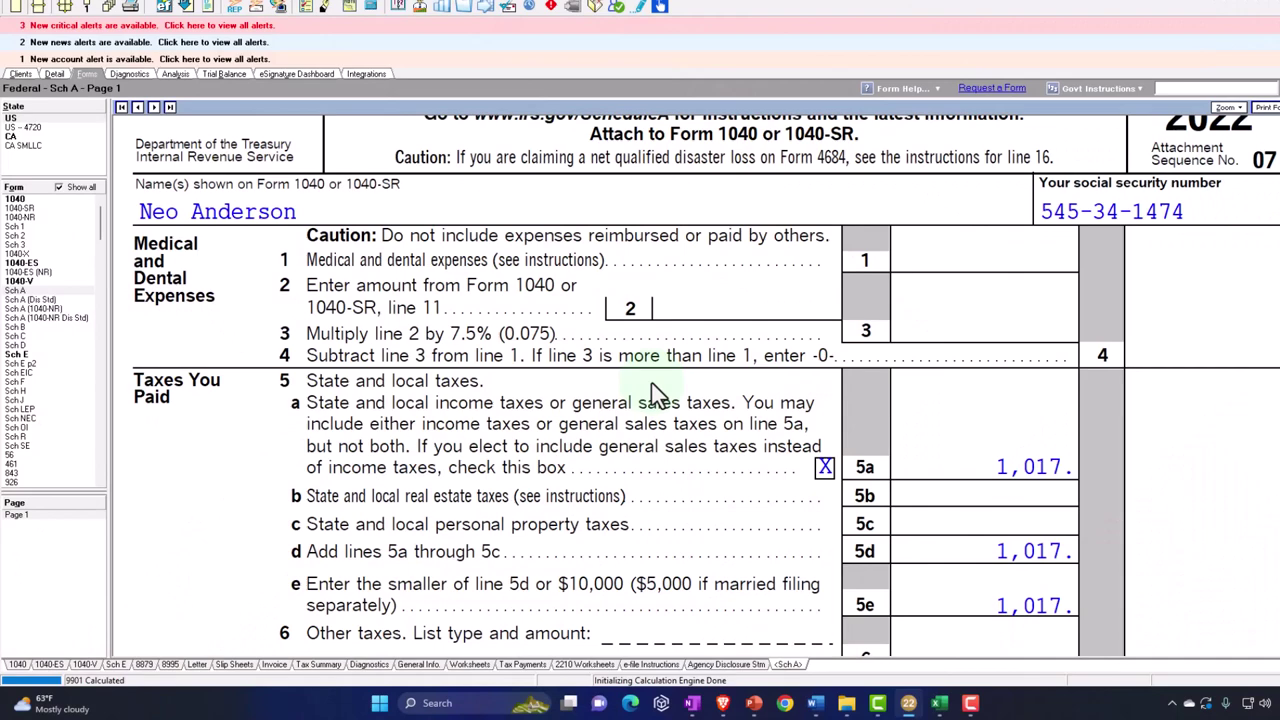
{"action": "scroll", "coordinate": [651, 385], "scroll_direction": "down", "scroll_amount": 2}
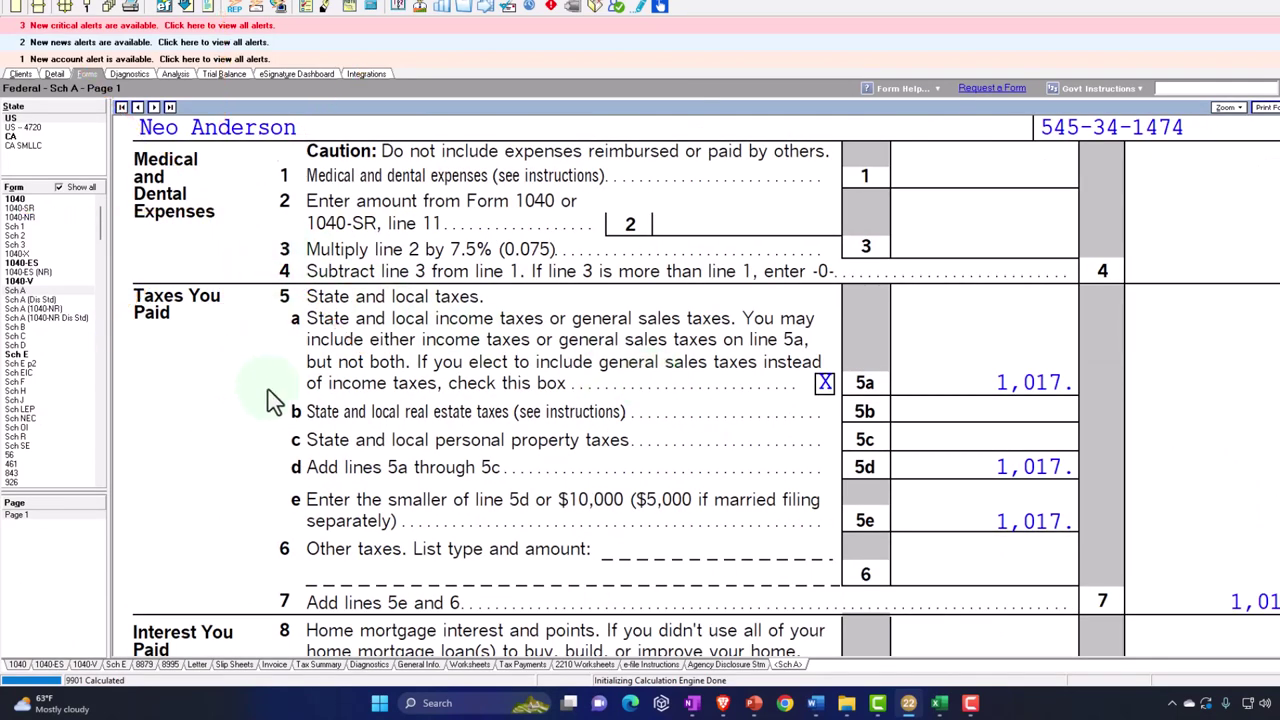
{"action": "scroll", "coordinate": [271, 402], "scroll_direction": "down", "scroll_amount": 6}
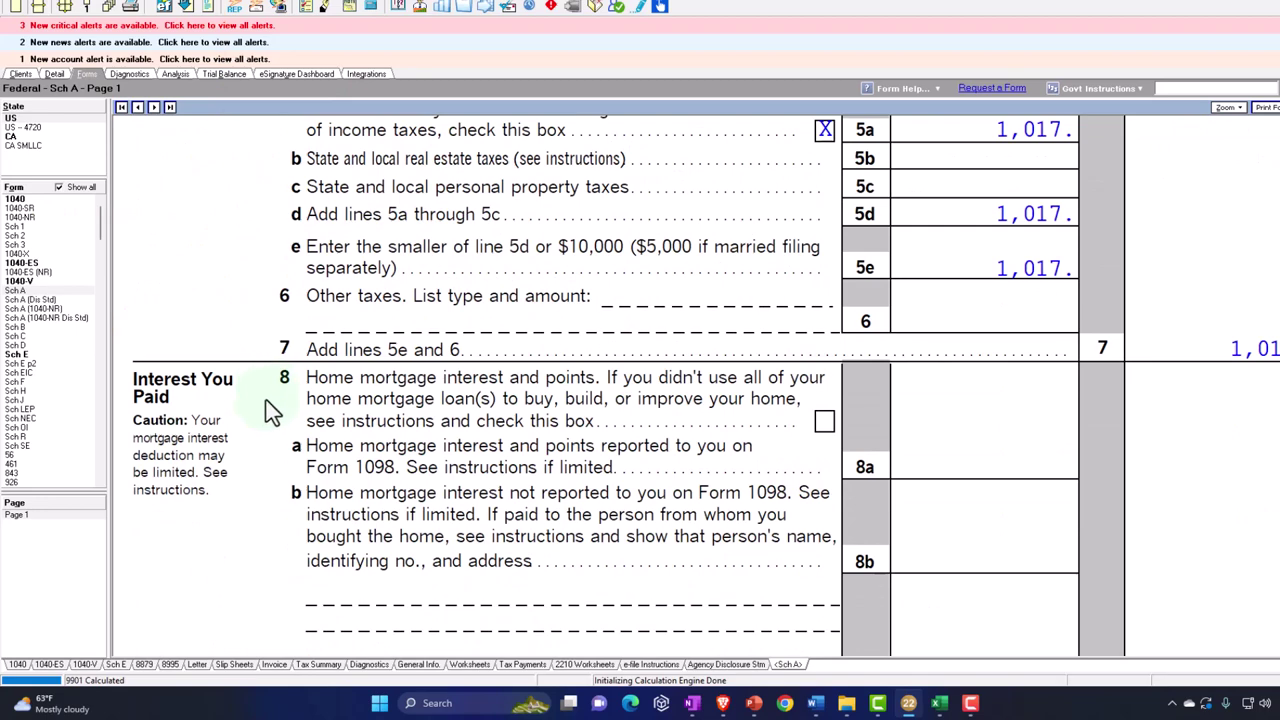
{"action": "scroll", "coordinate": [271, 410], "scroll_direction": "down", "scroll_amount": 8}
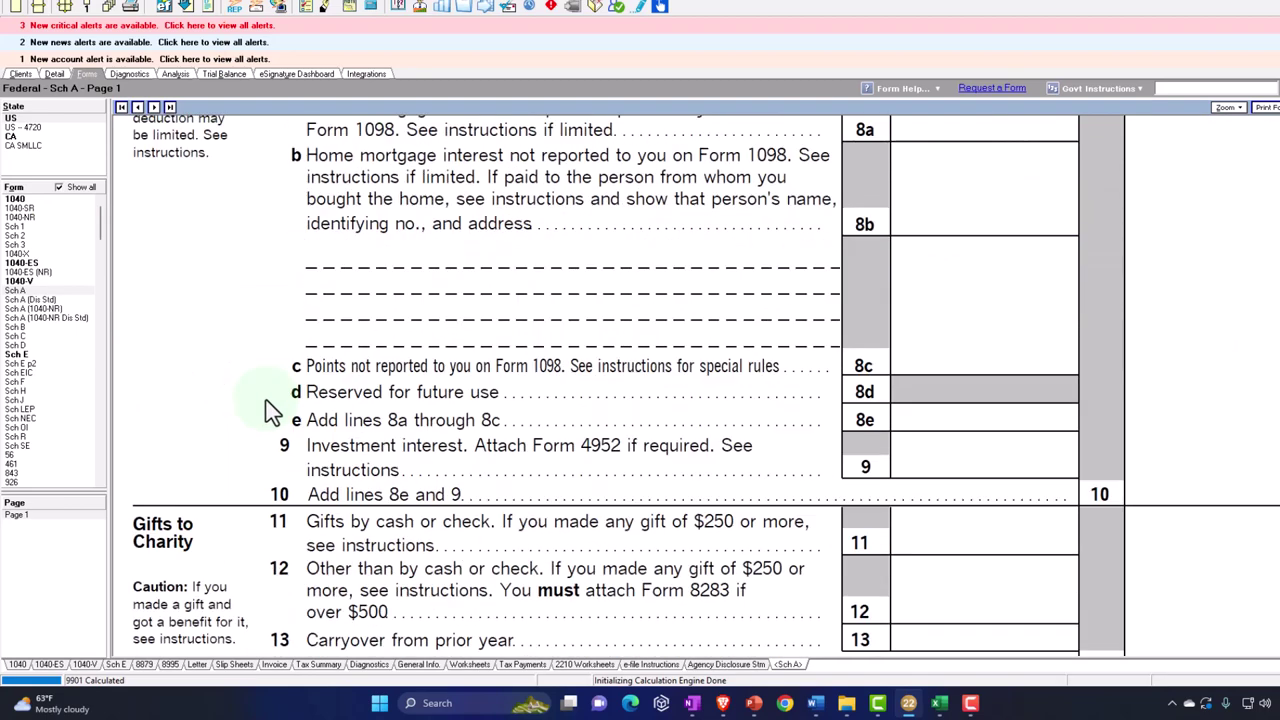
{"action": "scroll", "coordinate": [271, 410], "scroll_direction": "down", "scroll_amount": 2}
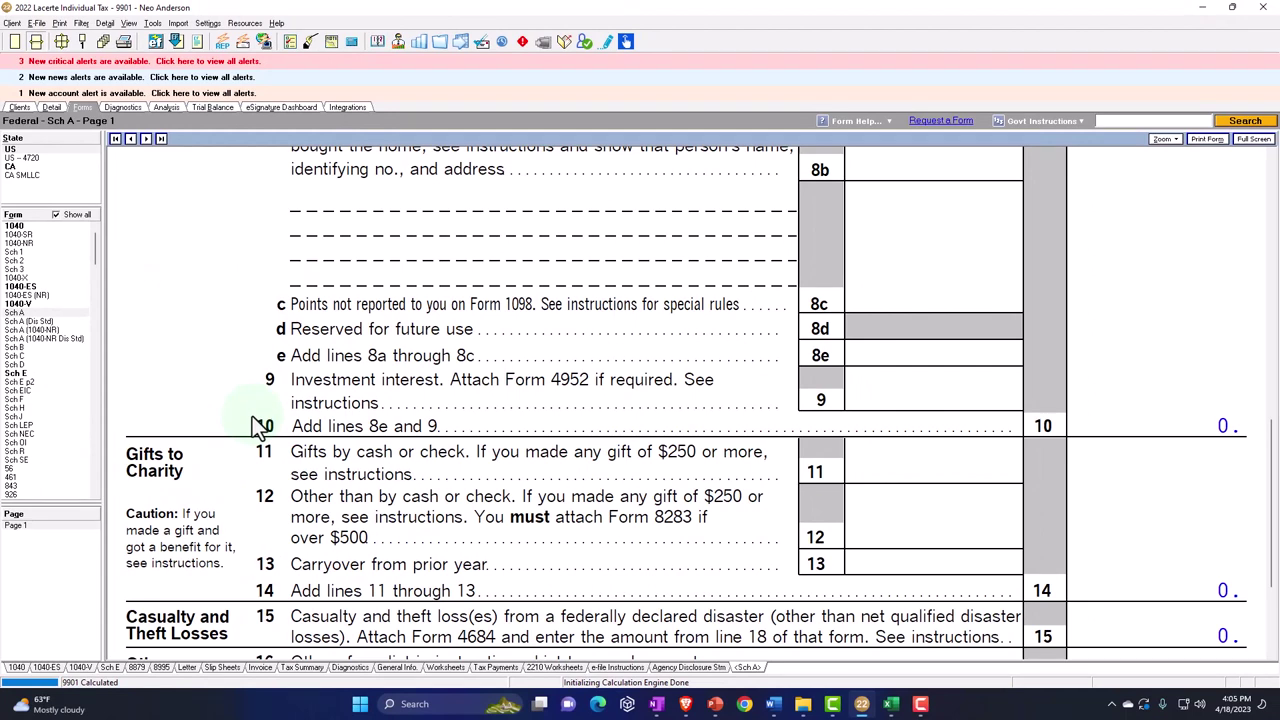
Step: Turn off showing all forms in the form list and clear the wages amount of W-2 1 in the input details
{"action": "left_click", "coordinate": [55, 215]}
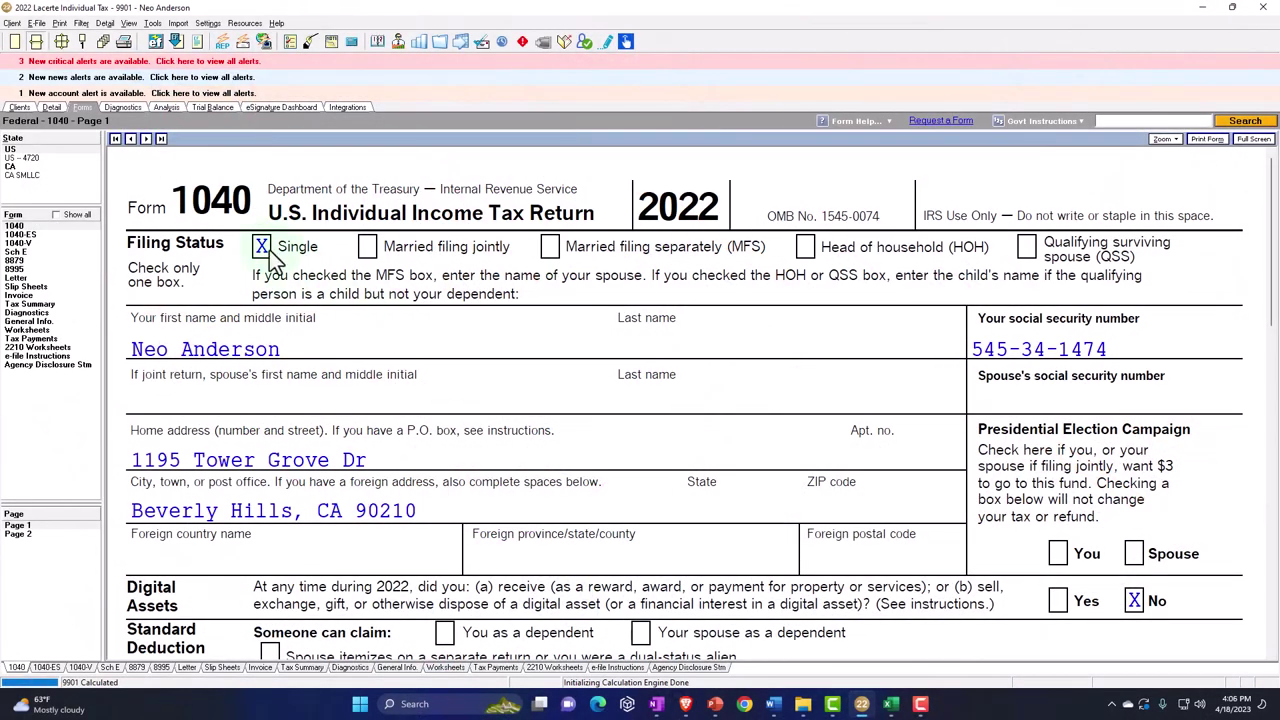
{"action": "left_click", "coordinate": [55, 109]}
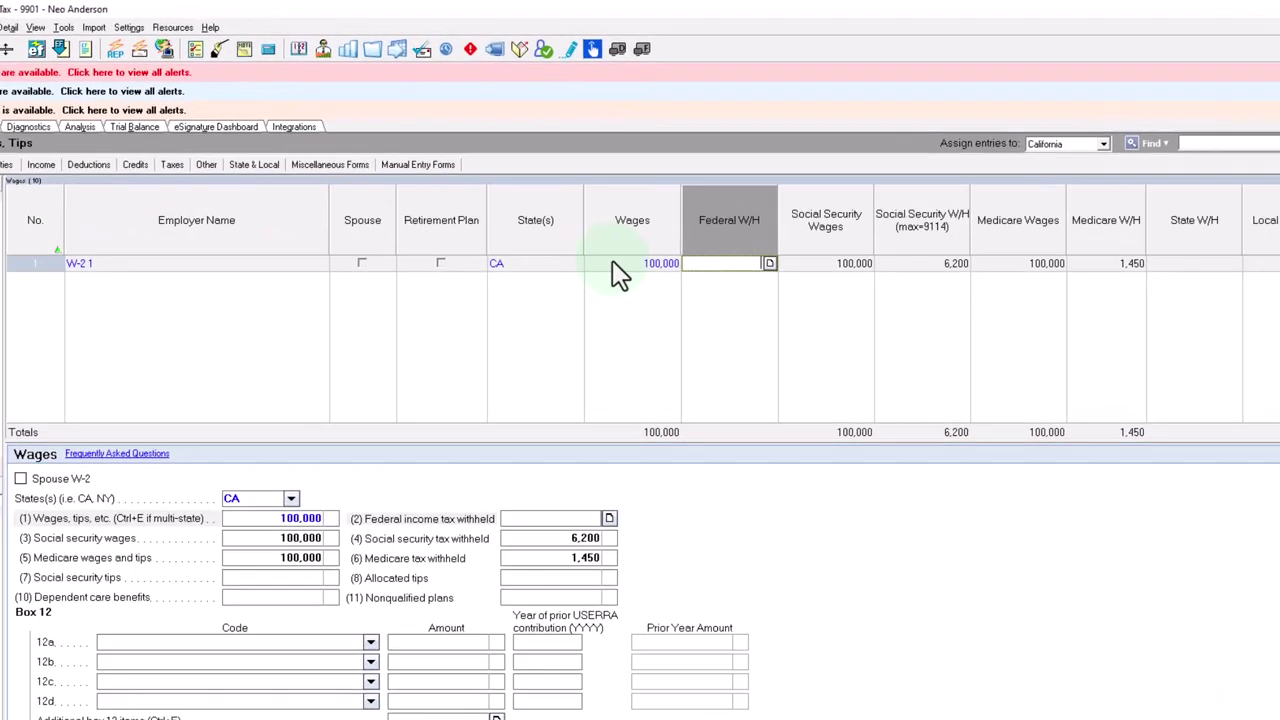
{"action": "left_click", "coordinate": [620, 222]}
{"action": "key", "text": "Delete"}
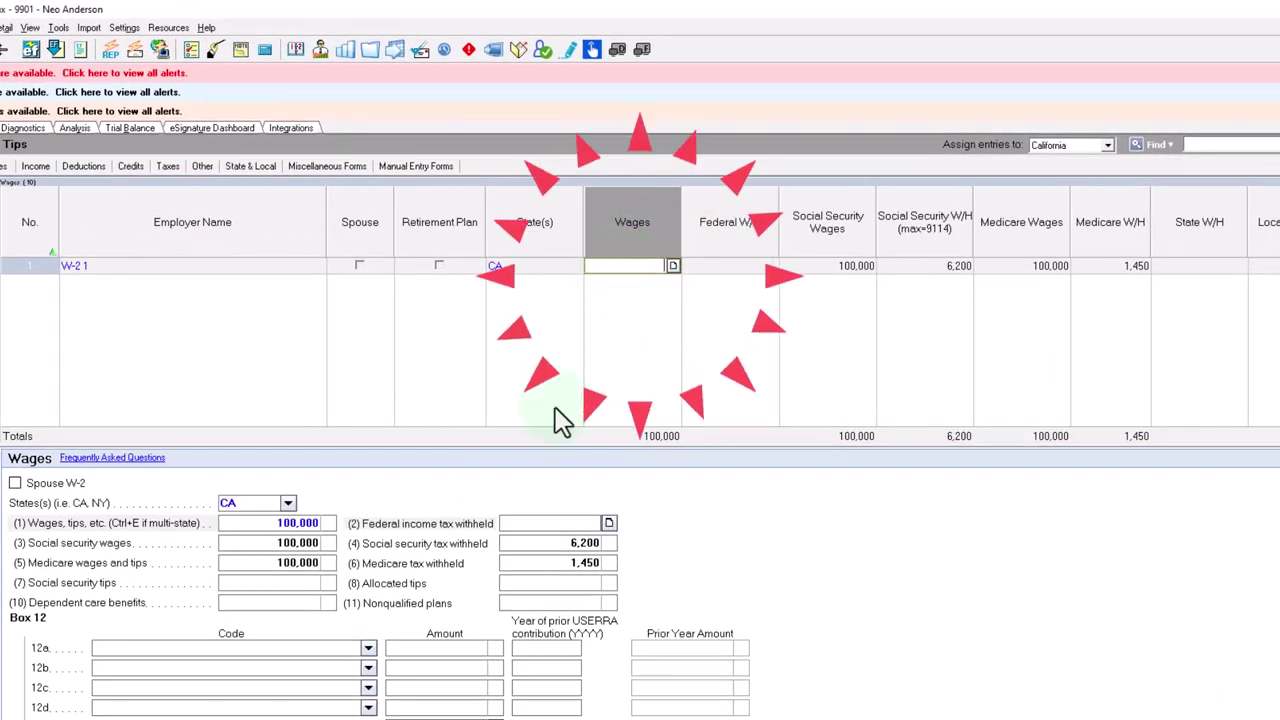
{"action": "left_click", "coordinate": [72, 169]}
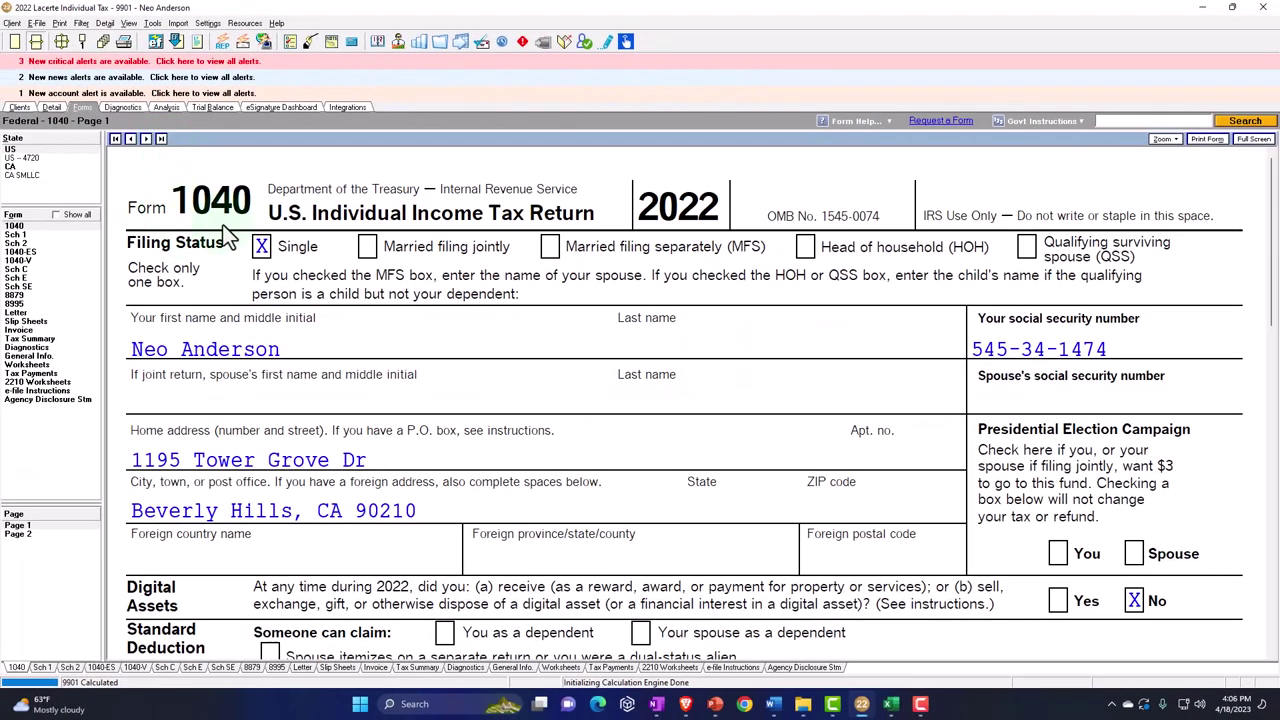
Step: Open Schedule C and examine it from gross receipts and other expenses through to net profit on line 31
{"action": "left_click", "coordinate": [34, 270]}
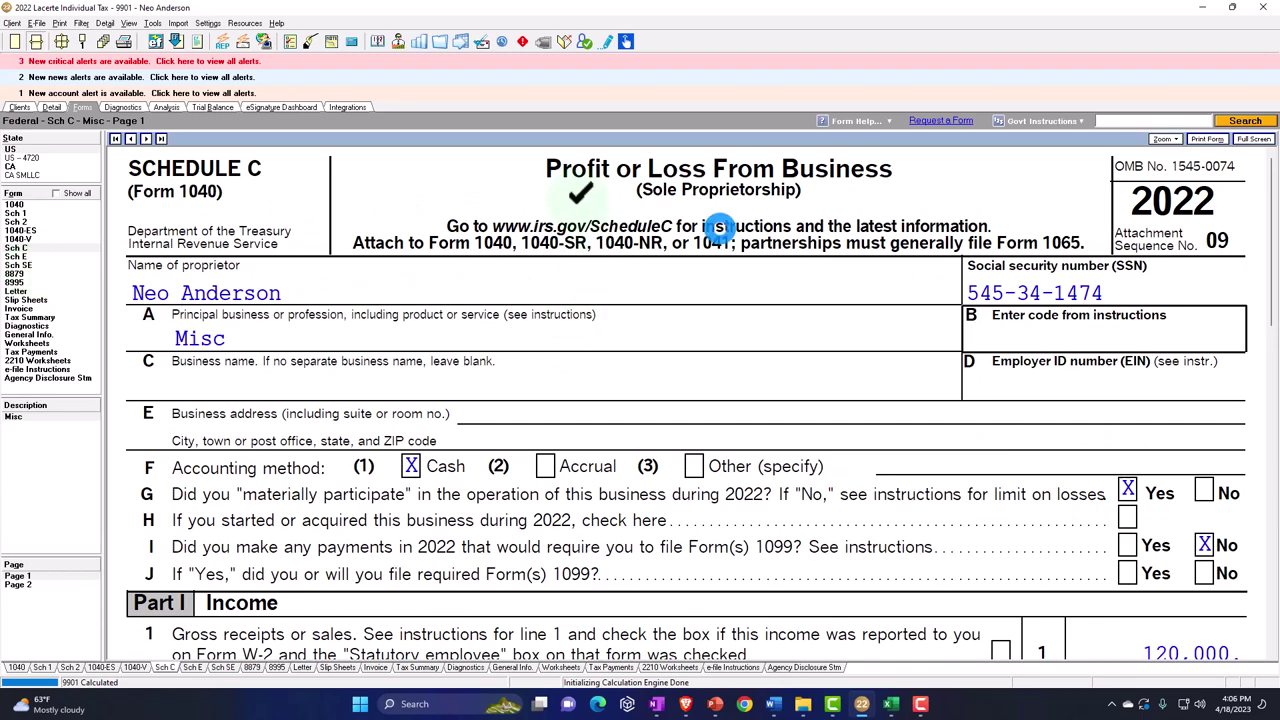
{"action": "scroll", "coordinate": [580, 195], "scroll_direction": "down", "scroll_amount": 5}
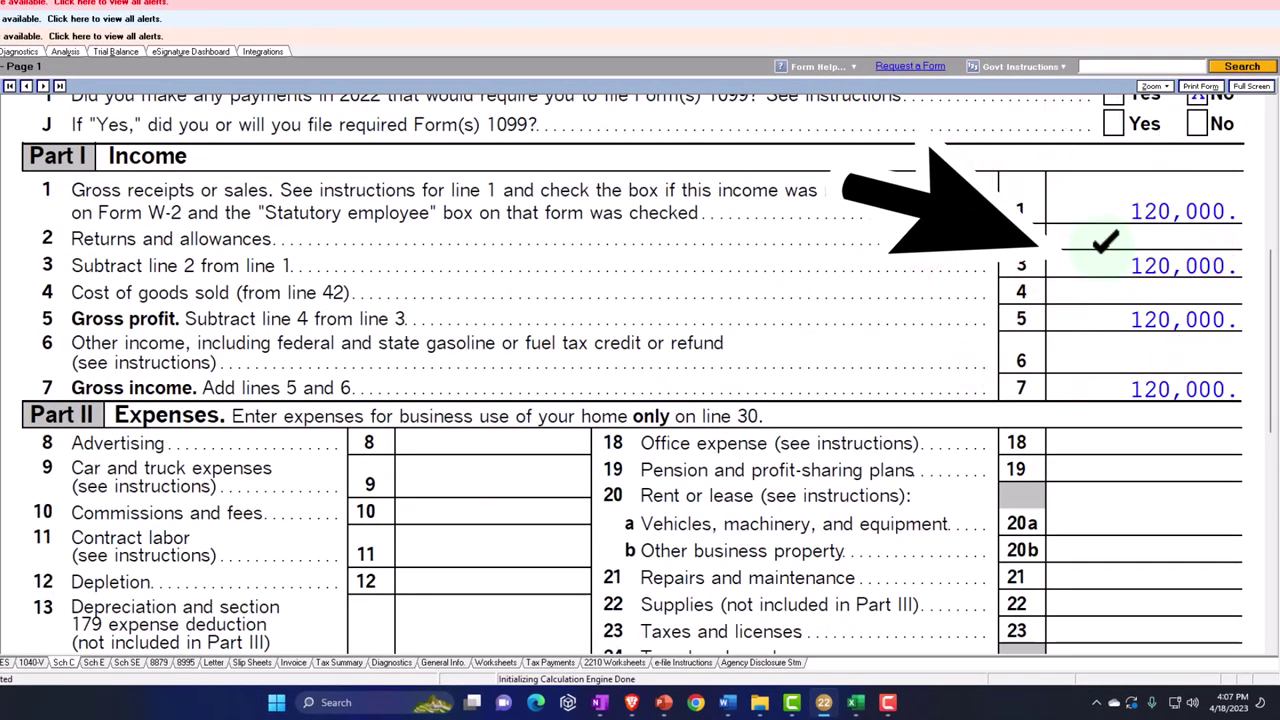
{"action": "scroll", "coordinate": [1104, 245], "scroll_direction": "down", "scroll_amount": 5}
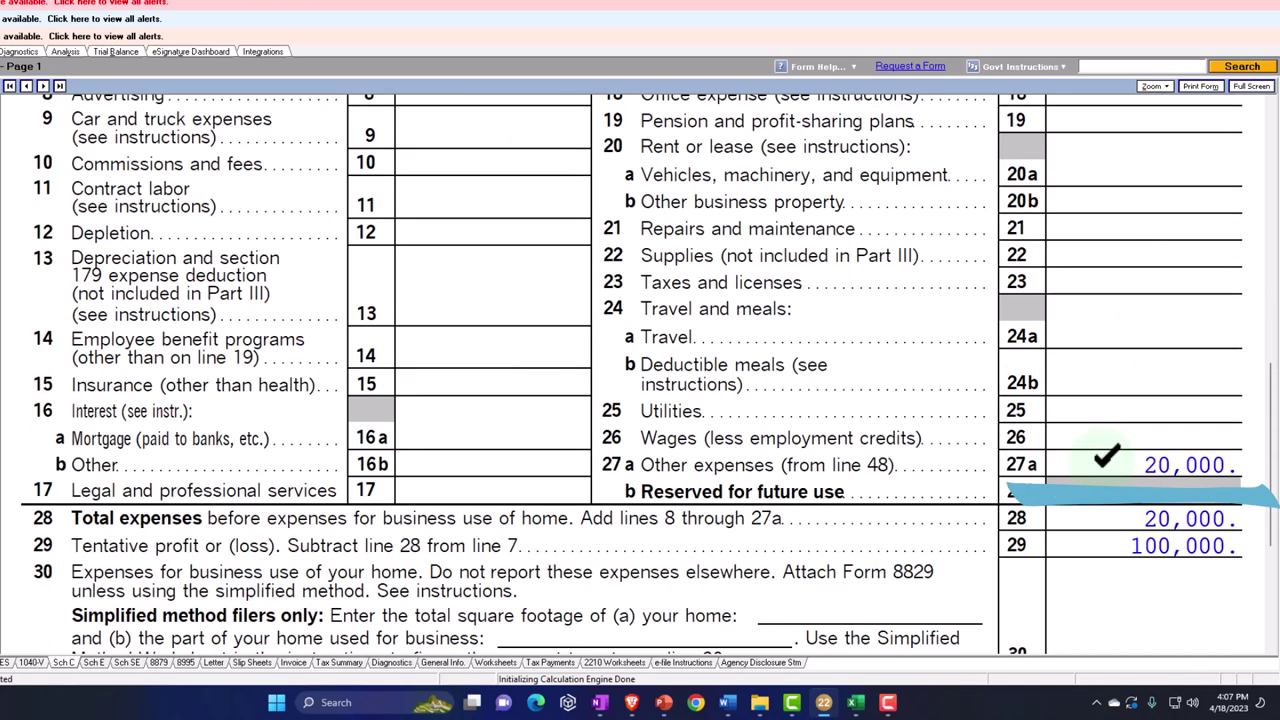
{"action": "scroll", "coordinate": [1105, 457], "scroll_direction": "down", "scroll_amount": 4}
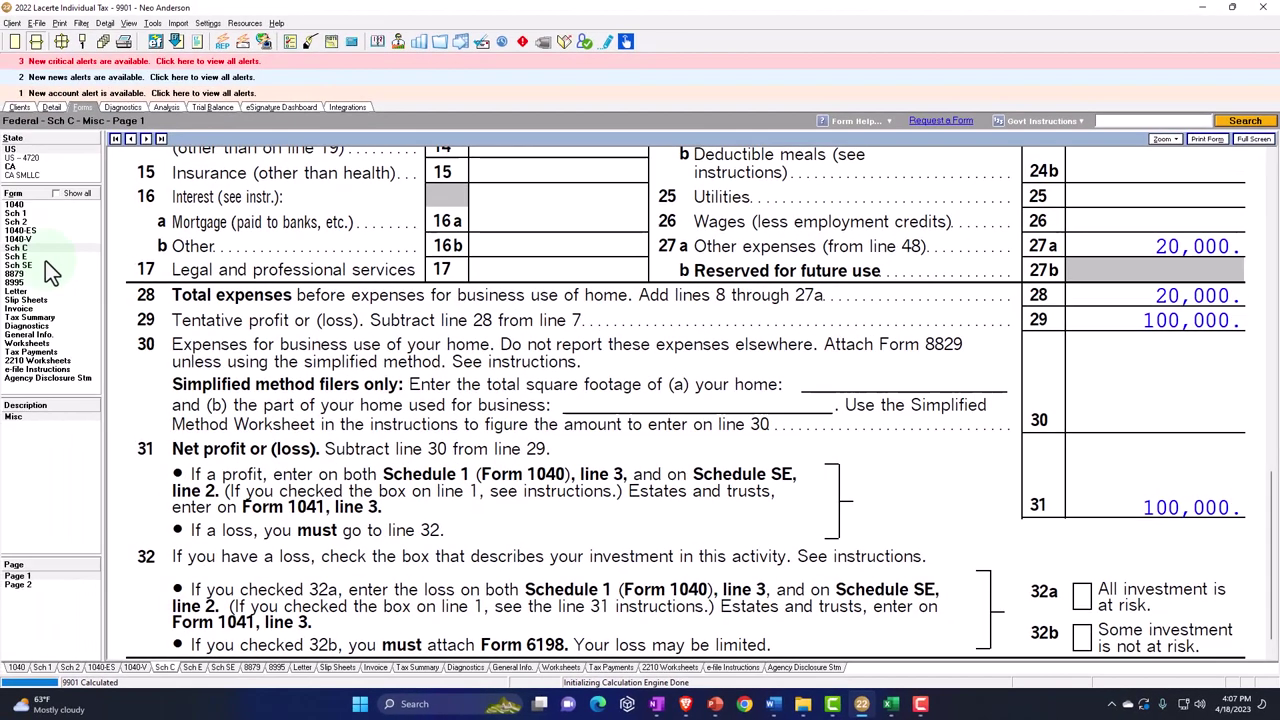
Step: Follow the business income from Schedule 1 to Form 1040 page 1, and check the taxes on page 2
{"action": "left_click", "coordinate": [20, 216]}
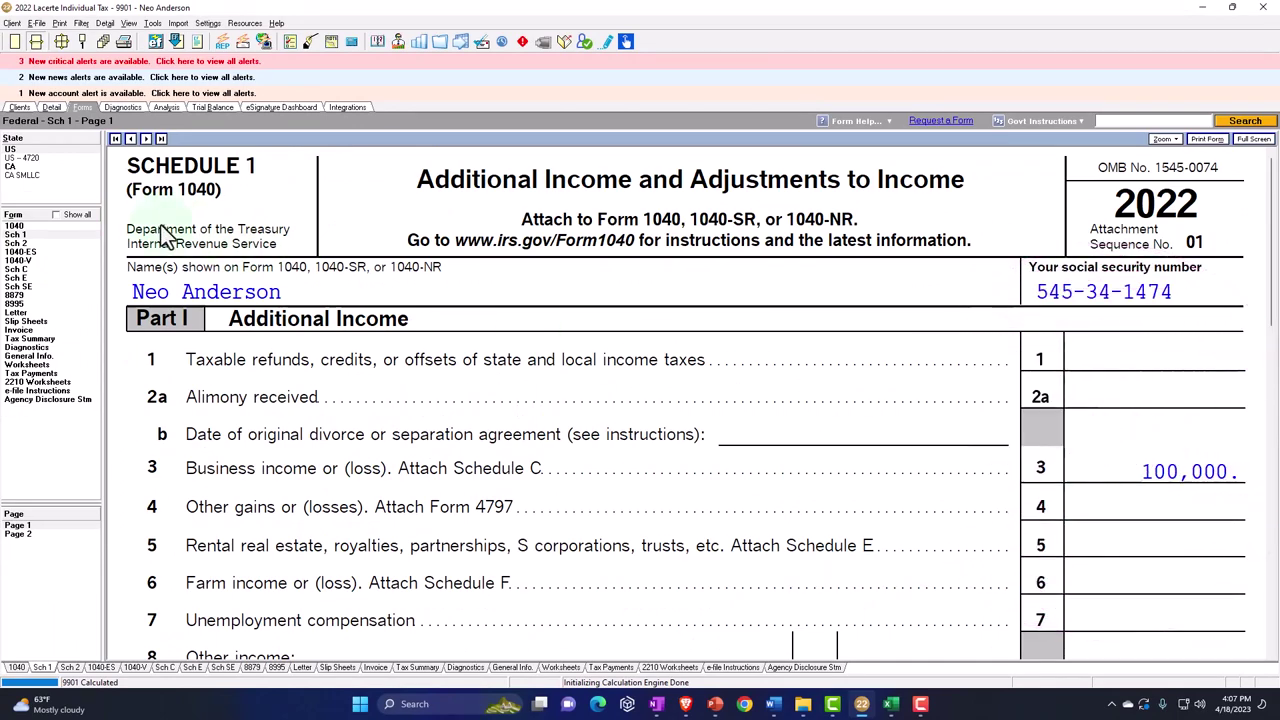
{"action": "left_click", "coordinate": [14, 226]}
{"action": "scroll", "coordinate": [812, 435], "scroll_direction": "down", "scroll_amount": 10}
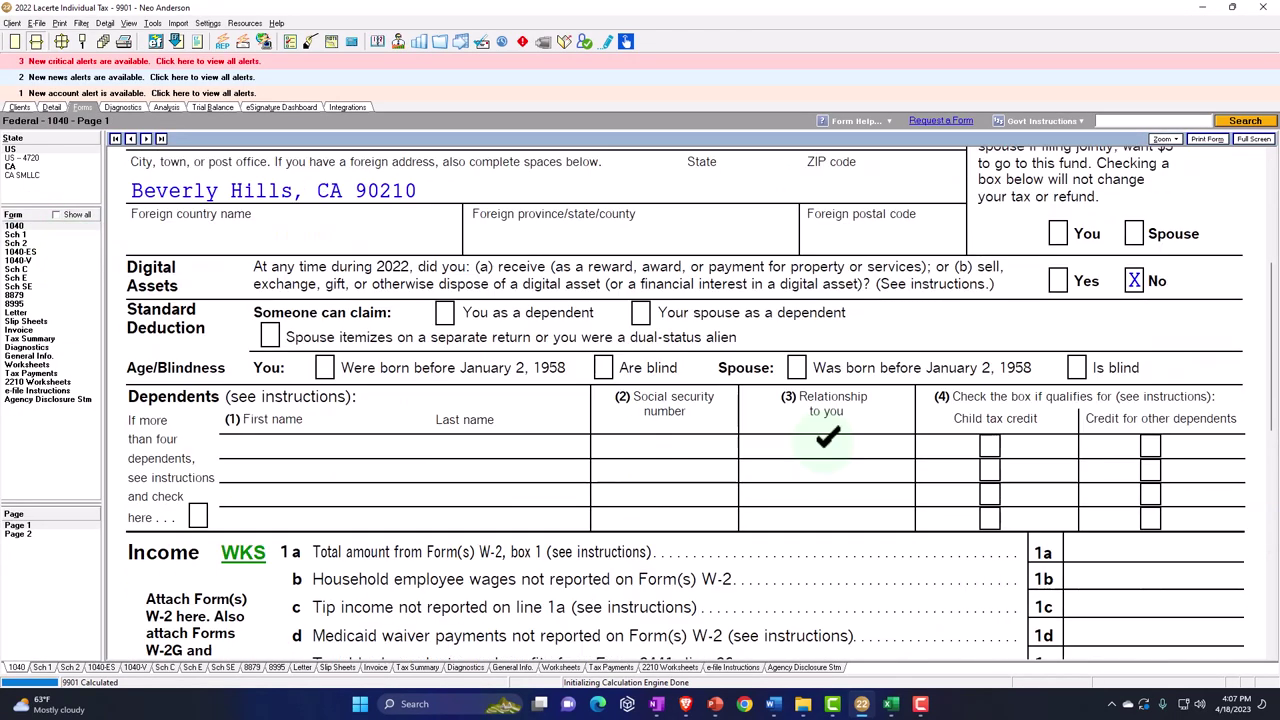
{"action": "scroll", "coordinate": [1100, 305], "scroll_direction": "down", "scroll_amount": 3}
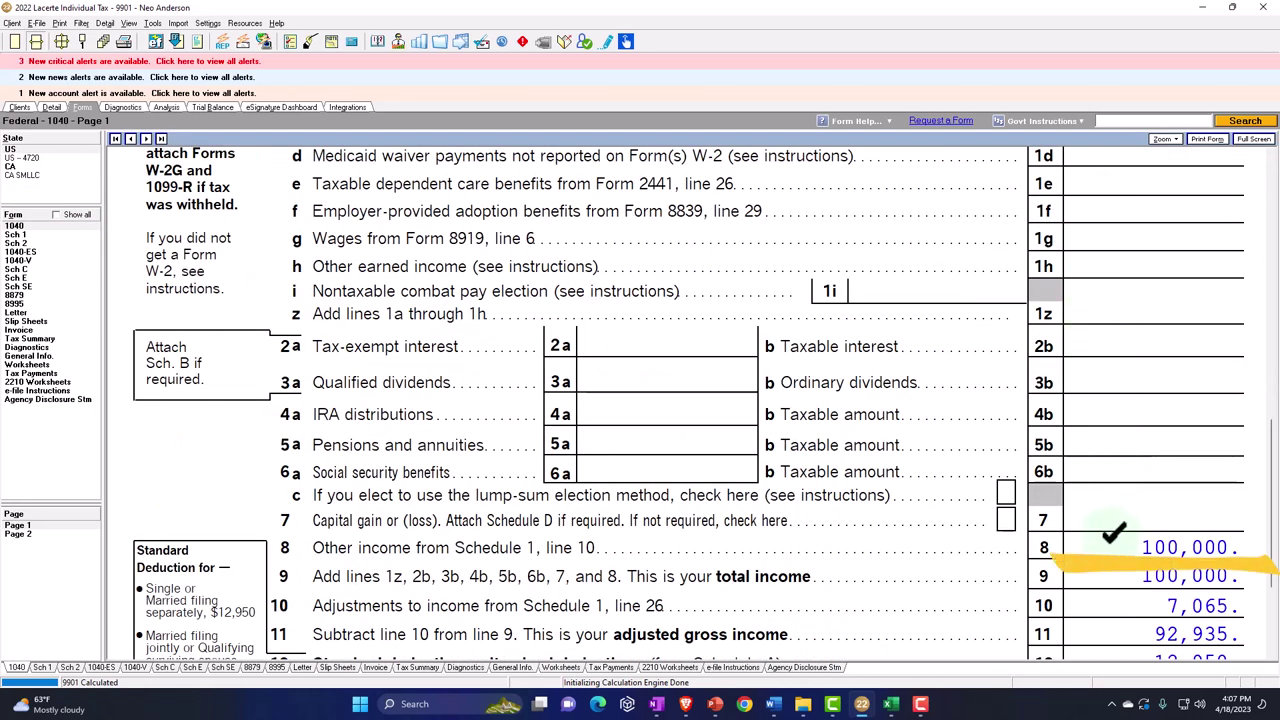
{"action": "scroll", "coordinate": [1113, 535], "scroll_direction": "down", "scroll_amount": 1}
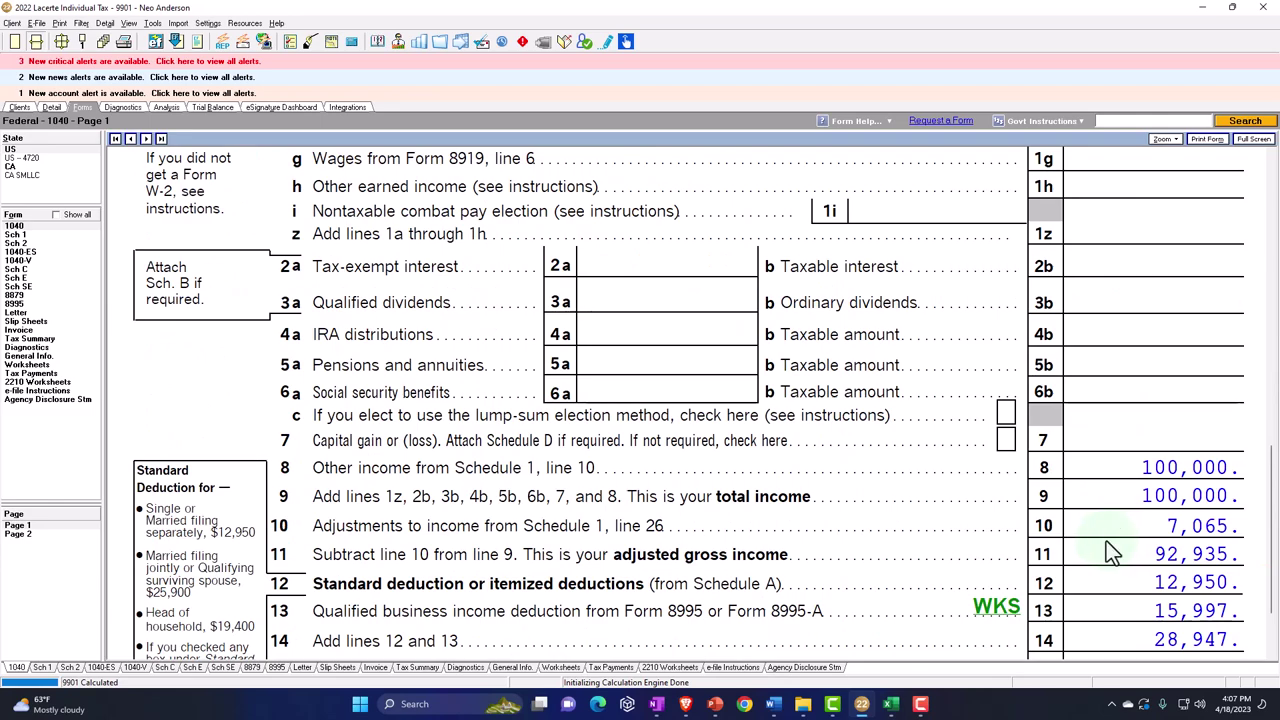
{"action": "left_click", "coordinate": [31, 534]}
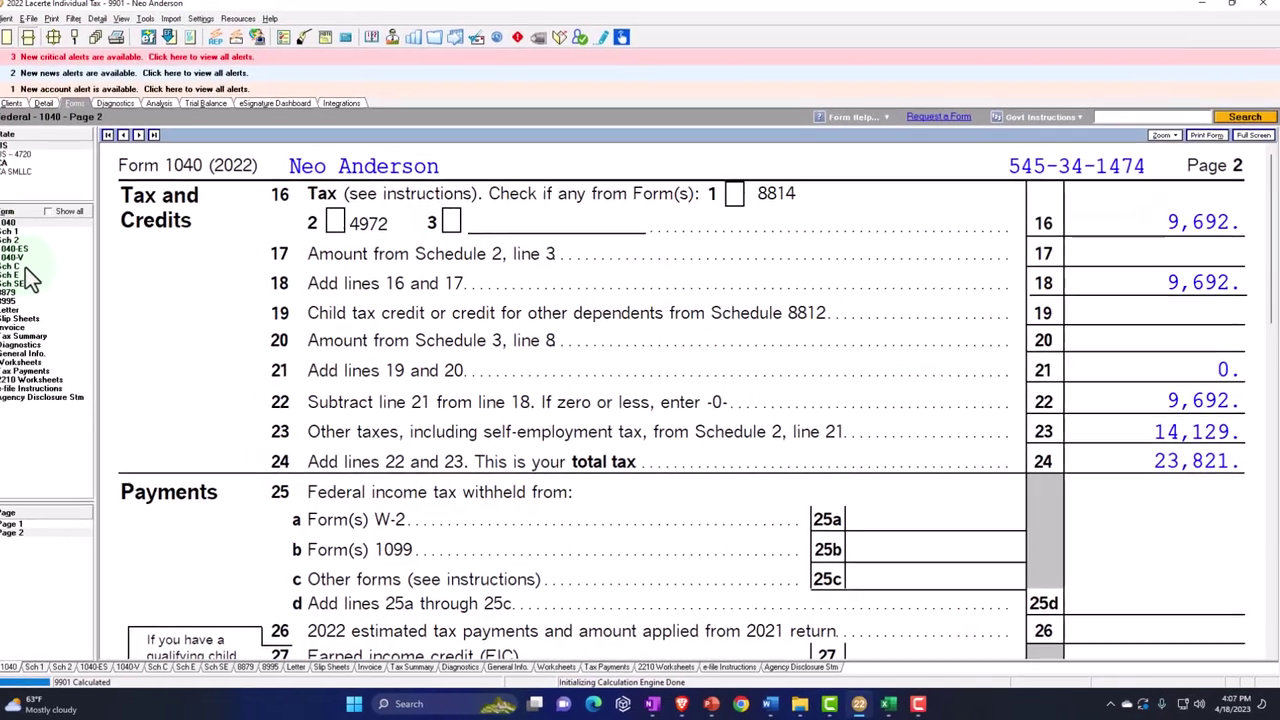
Step: Trace the self-employment tax from Schedule C net profit through Schedule SE and Schedule 2 to Form 1040 page 2
{"action": "left_click", "coordinate": [16, 248]}
{"action": "scroll", "coordinate": [590, 372], "scroll_direction": "down", "scroll_amount": 10}
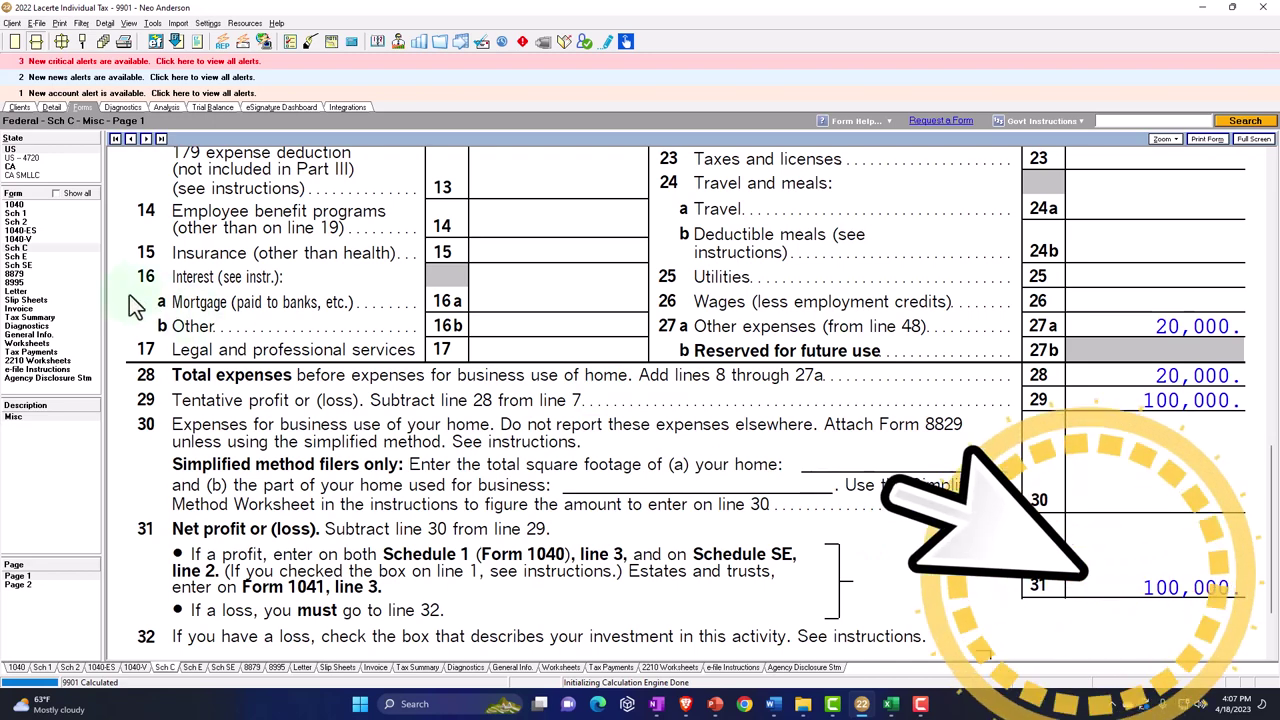
{"action": "left_click", "coordinate": [33, 266]}
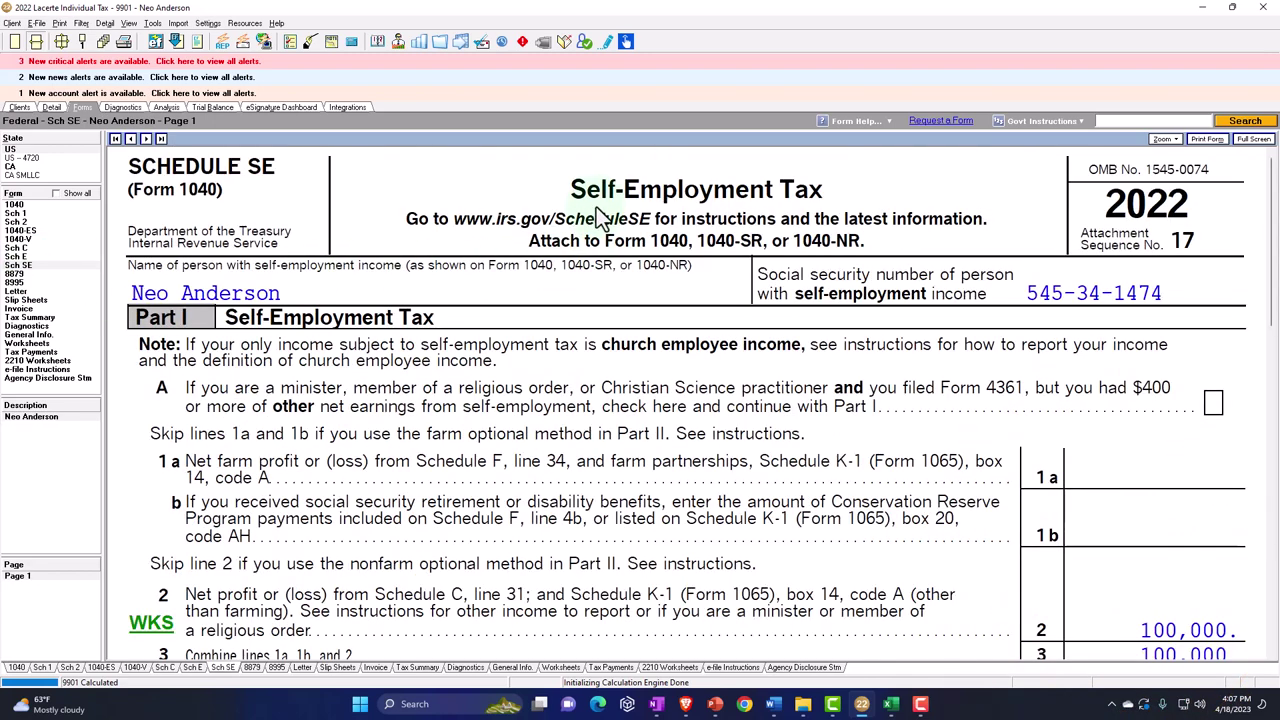
{"action": "scroll", "coordinate": [598, 218], "scroll_direction": "down", "scroll_amount": 10}
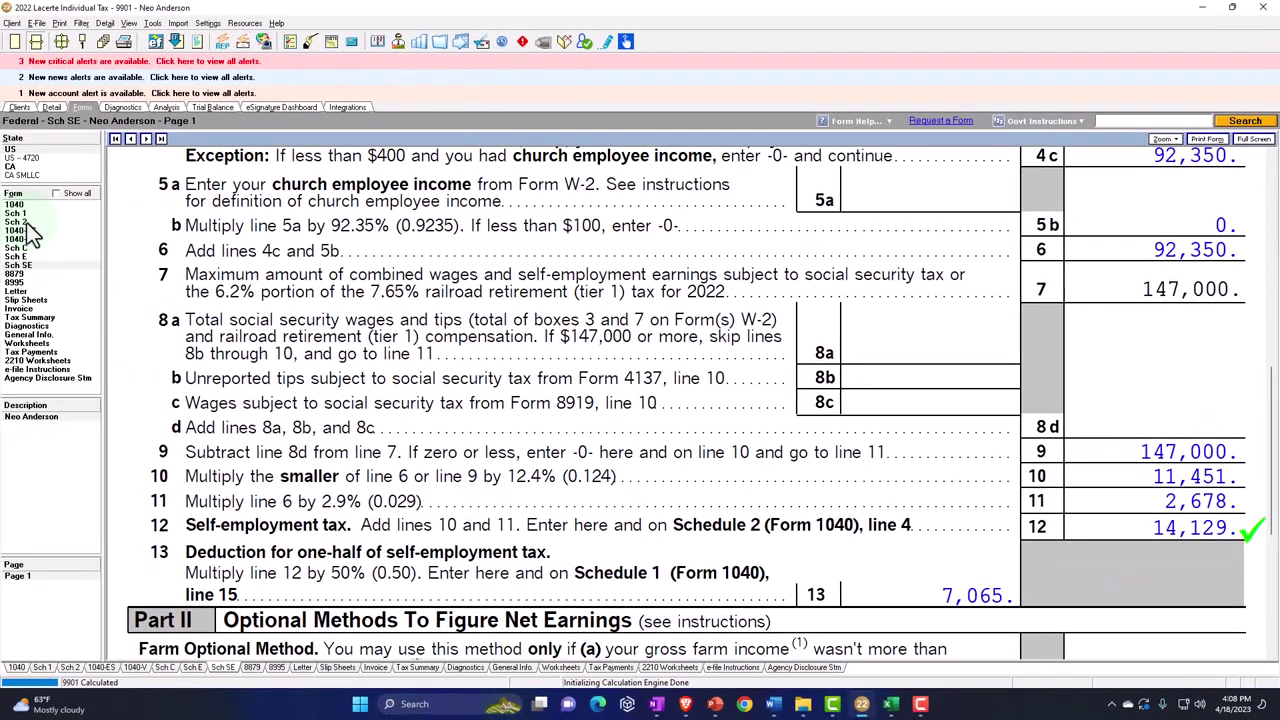
{"action": "left_click", "coordinate": [28, 224]}
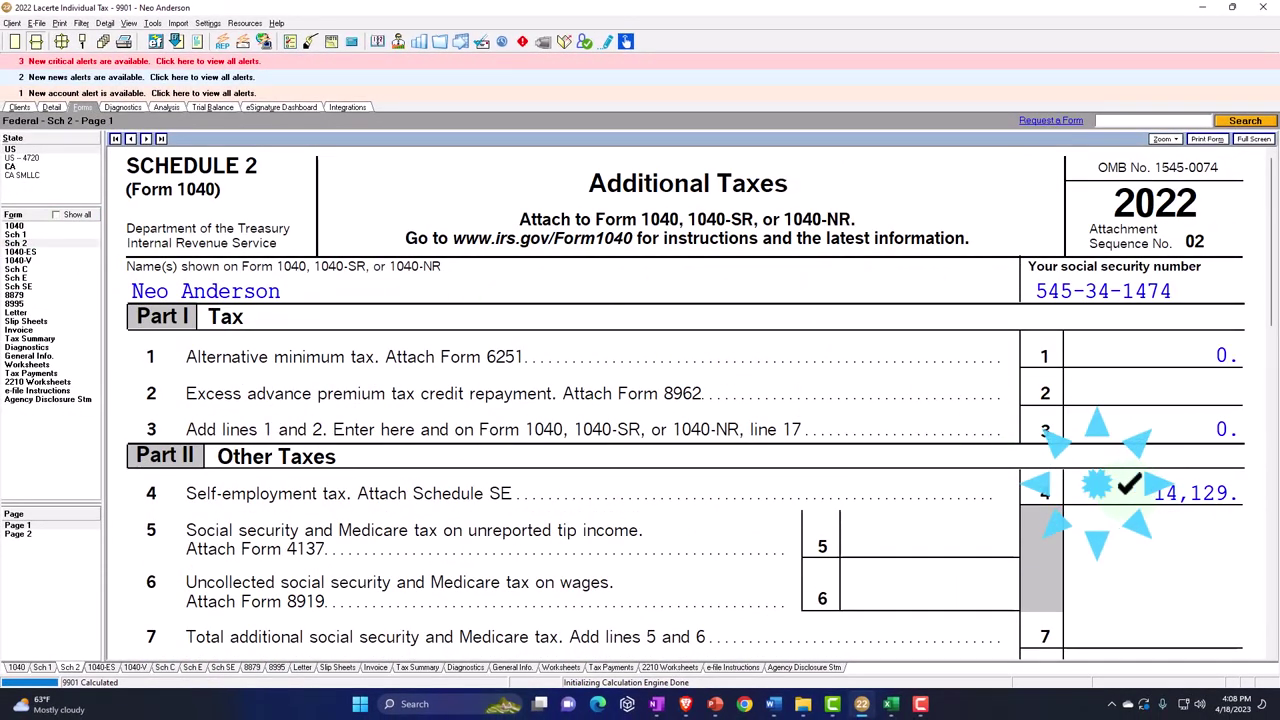
{"action": "left_click", "coordinate": [16, 226]}
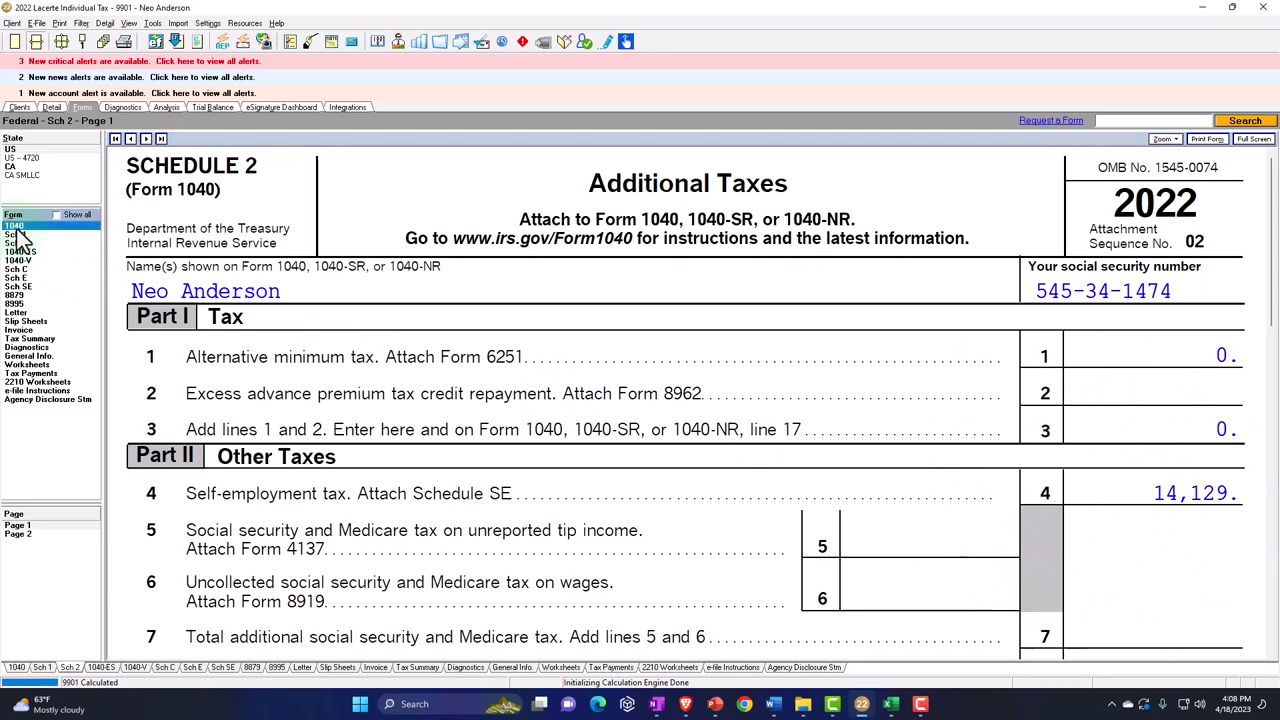
{"action": "left_click", "coordinate": [20, 534]}
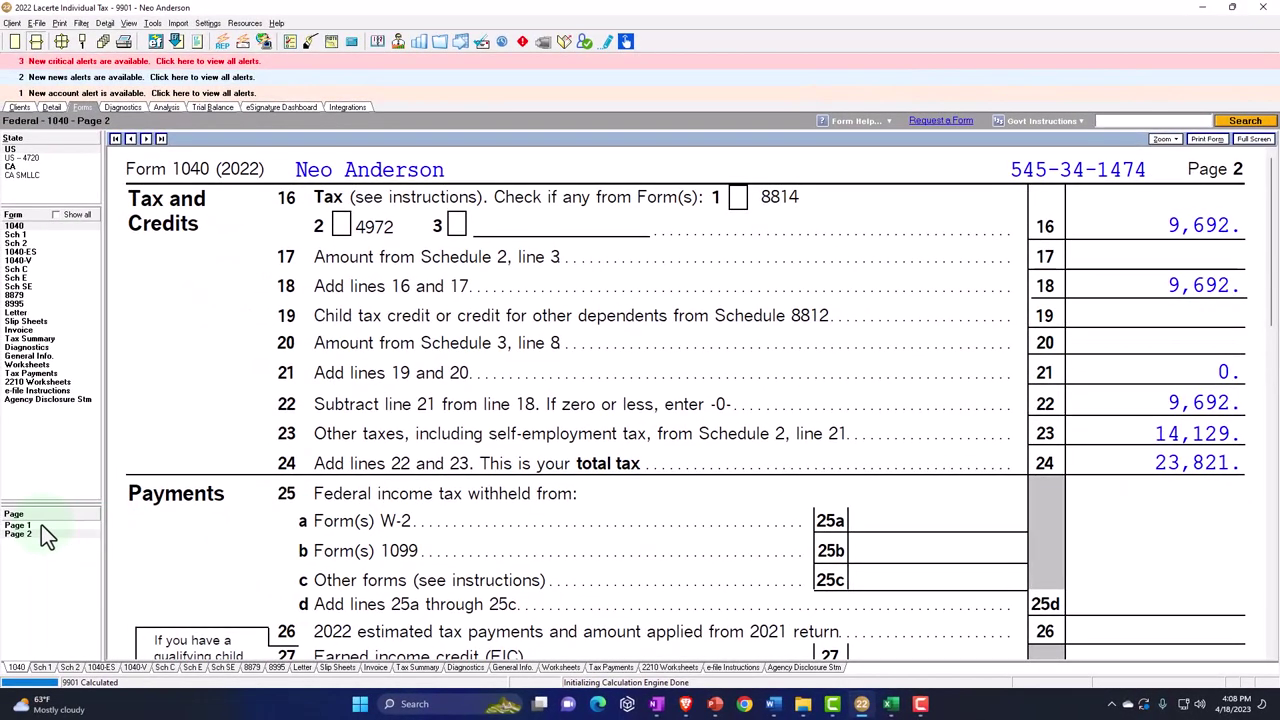
Step: Return to Form 1040 page 1 and examine the adjustments to income on line 10
{"action": "left_click", "coordinate": [41, 524]}
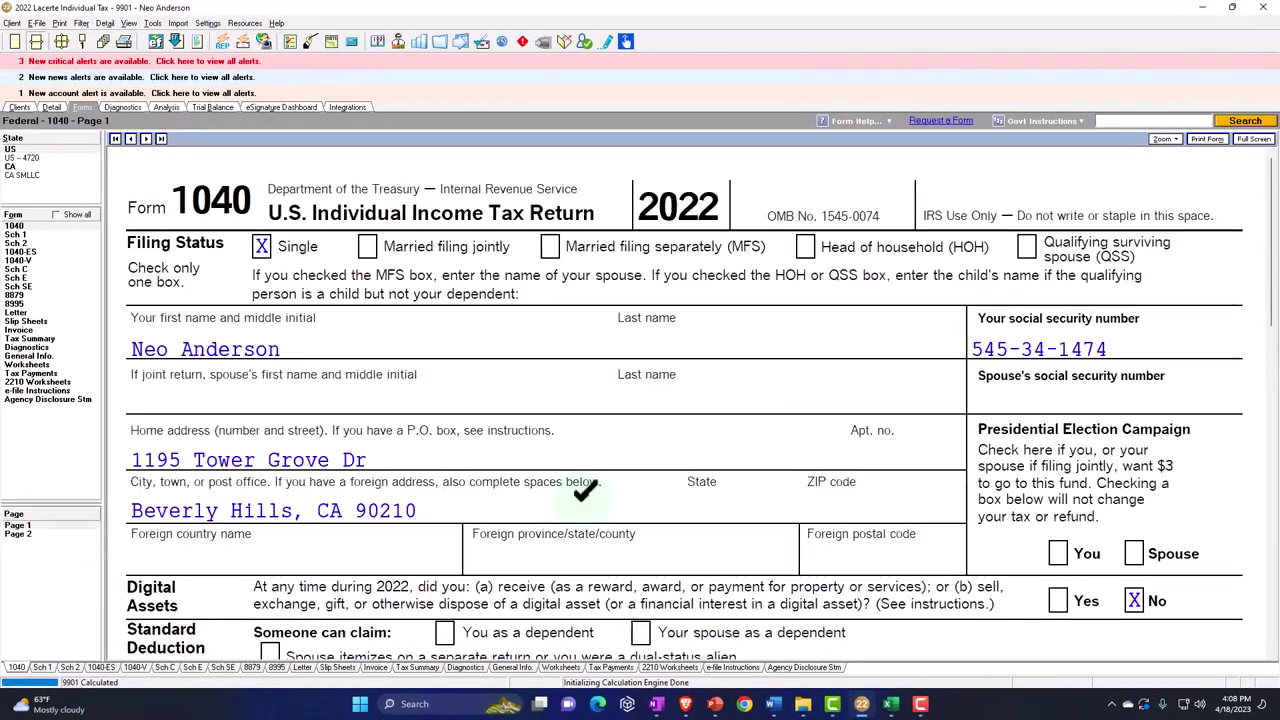
{"action": "scroll", "coordinate": [636, 495], "scroll_direction": "down", "scroll_amount": 3}
{"action": "scroll", "coordinate": [636, 495], "scroll_direction": "down", "scroll_amount": 10}
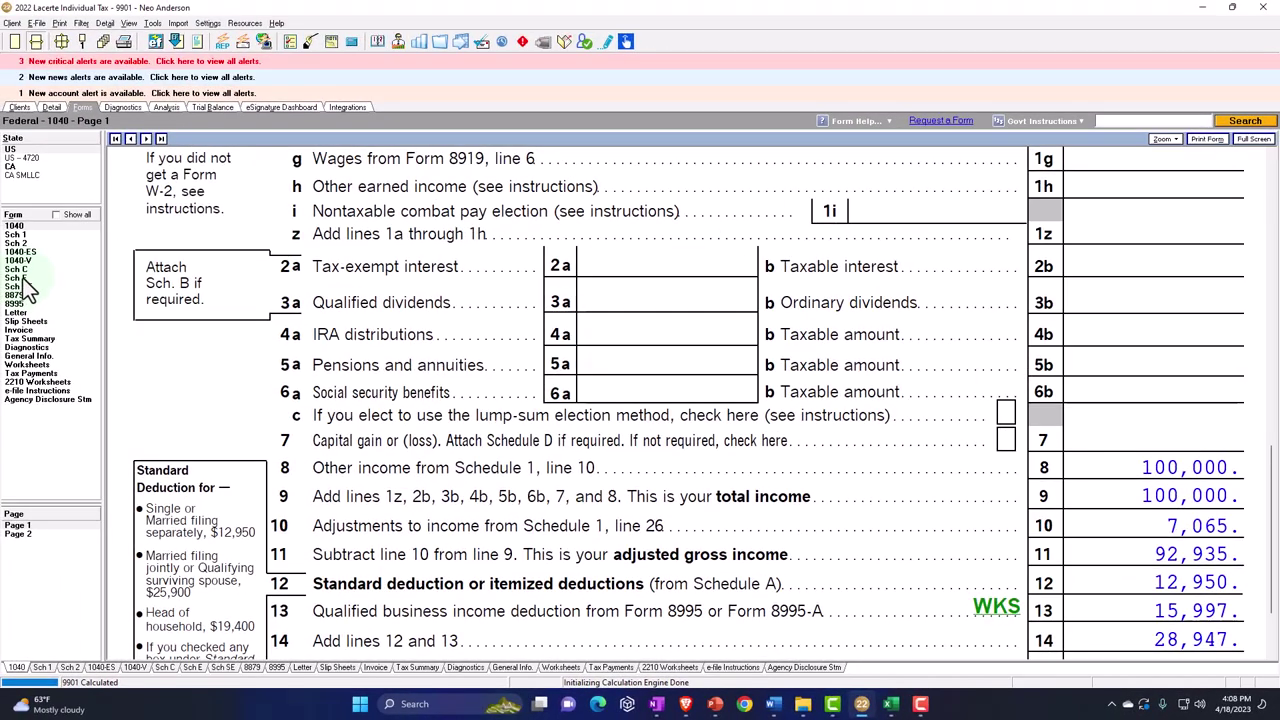
Step: Trace the deductible half of self-employment tax from Schedule C through Schedule SE line 13 to Schedule 1 page 2, line 15
{"action": "left_click", "coordinate": [18, 268]}
{"action": "scroll", "coordinate": [686, 491], "scroll_direction": "down", "scroll_amount": 10}
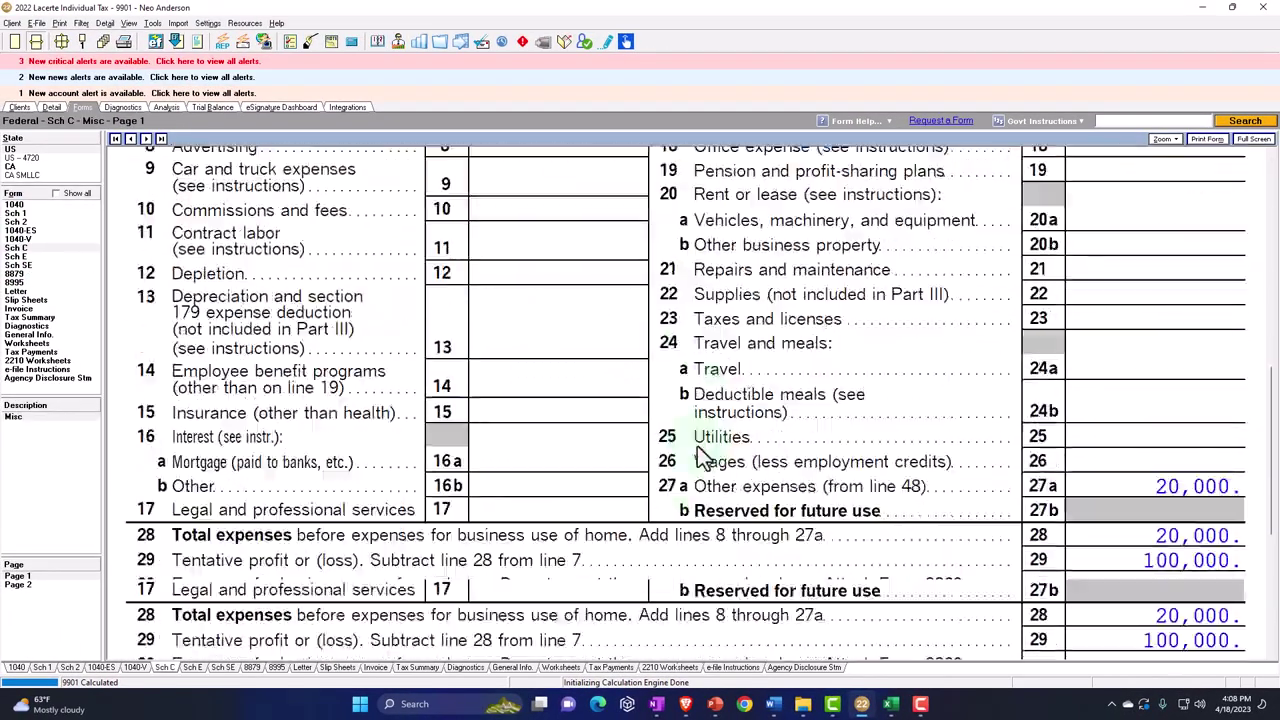
{"action": "scroll", "coordinate": [705, 455], "scroll_direction": "down", "scroll_amount": 3}
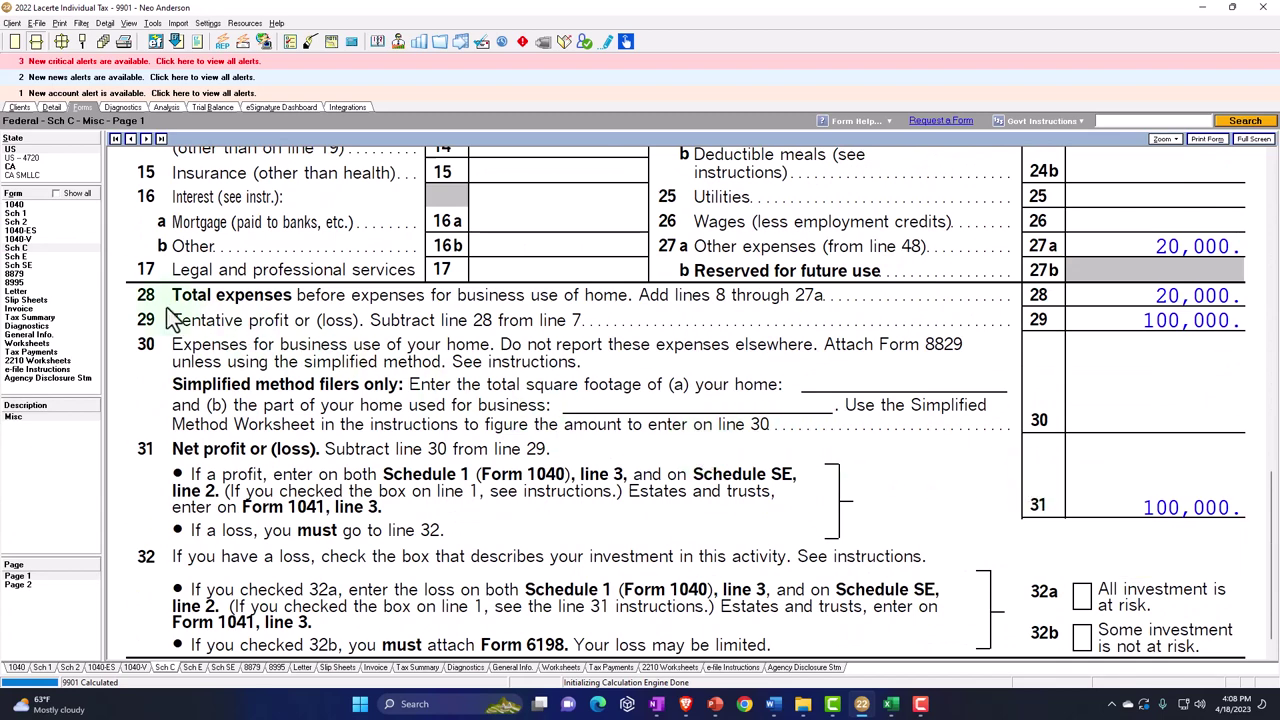
{"action": "left_click", "coordinate": [45, 266]}
{"action": "scroll", "coordinate": [540, 400], "scroll_direction": "down", "scroll_amount": 9}
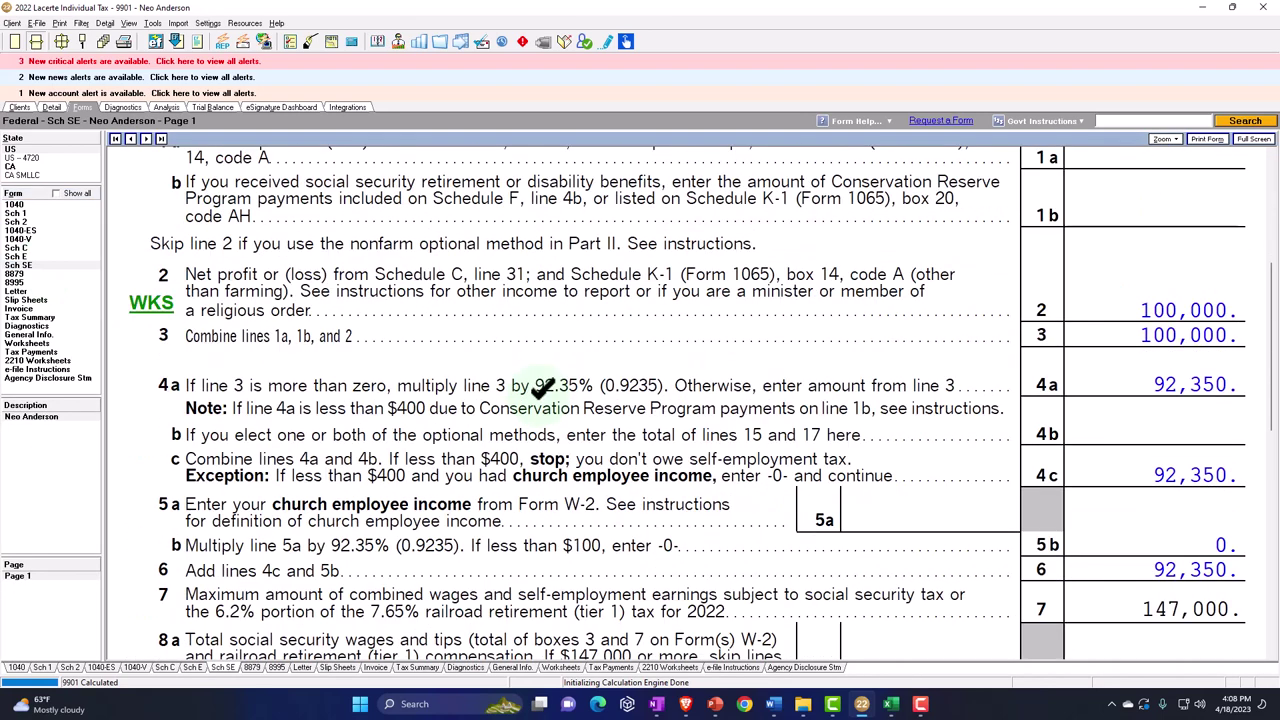
{"action": "scroll", "coordinate": [540, 405], "scroll_direction": "down", "scroll_amount": 4}
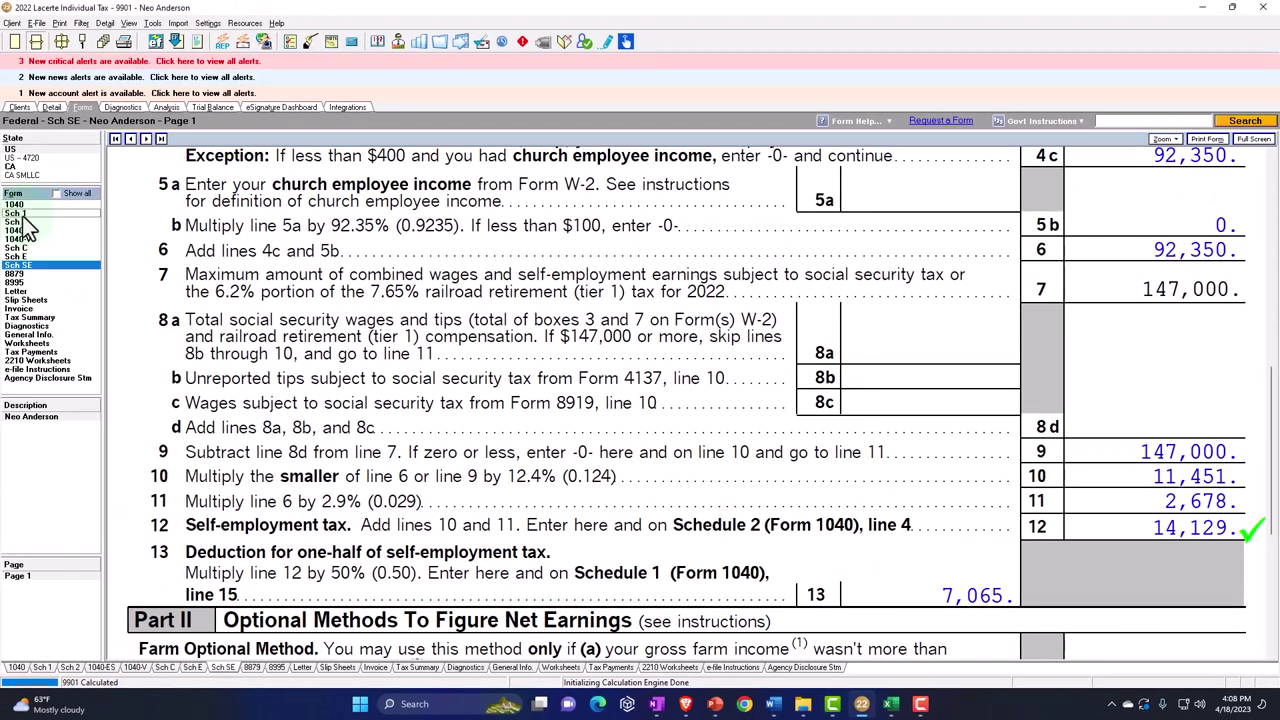
{"action": "left_click", "coordinate": [26, 215]}
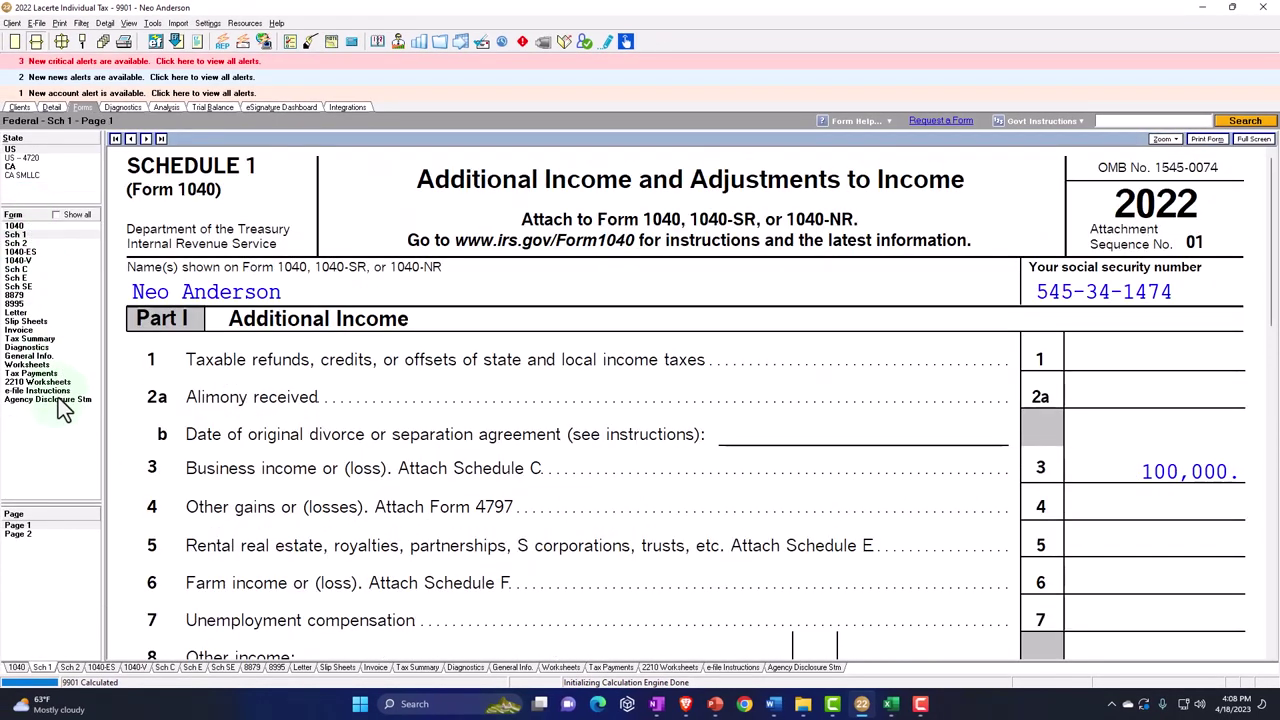
{"action": "left_click", "coordinate": [28, 536]}
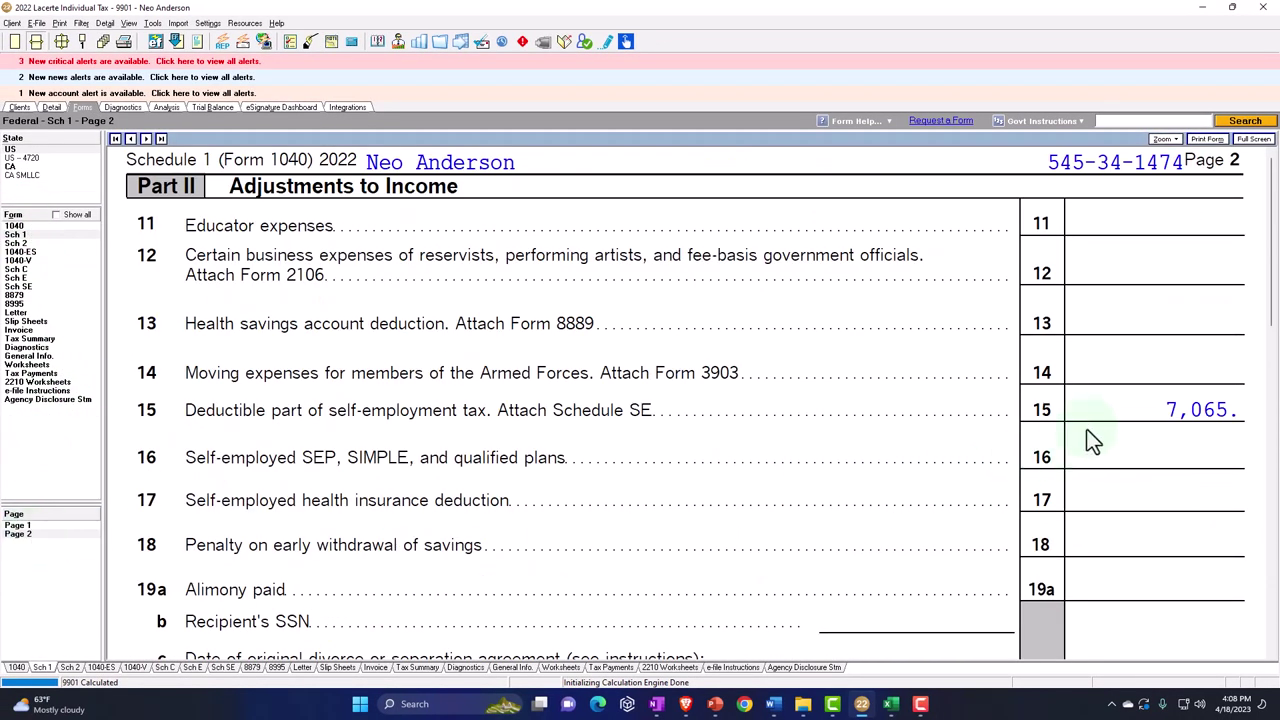
Step: Review Form 1040 page 1 from total income and AGI through the deductions to taxable income on line 15
{"action": "left_click", "coordinate": [26, 227]}
{"action": "scroll", "coordinate": [662, 434], "scroll_direction": "down", "scroll_amount": 5}
{"action": "scroll", "coordinate": [670, 441], "scroll_direction": "down", "scroll_amount": 5}
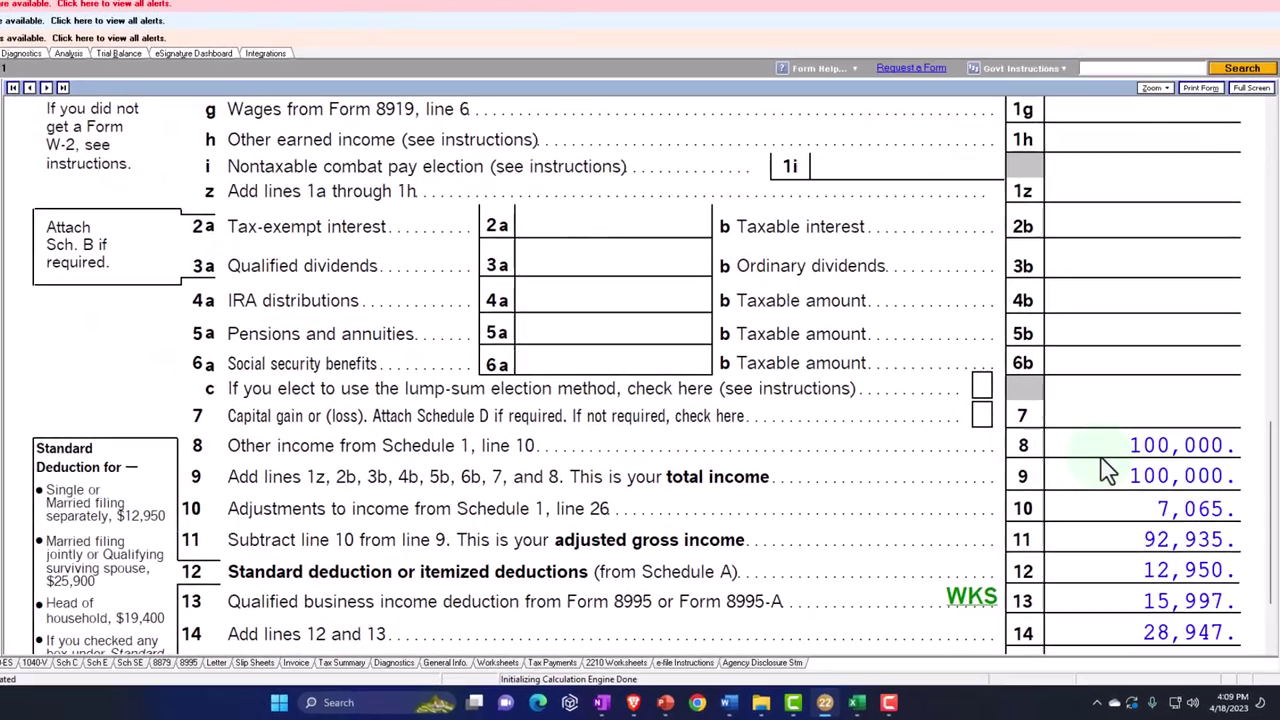
{"action": "left_click", "coordinate": [1122, 477]}
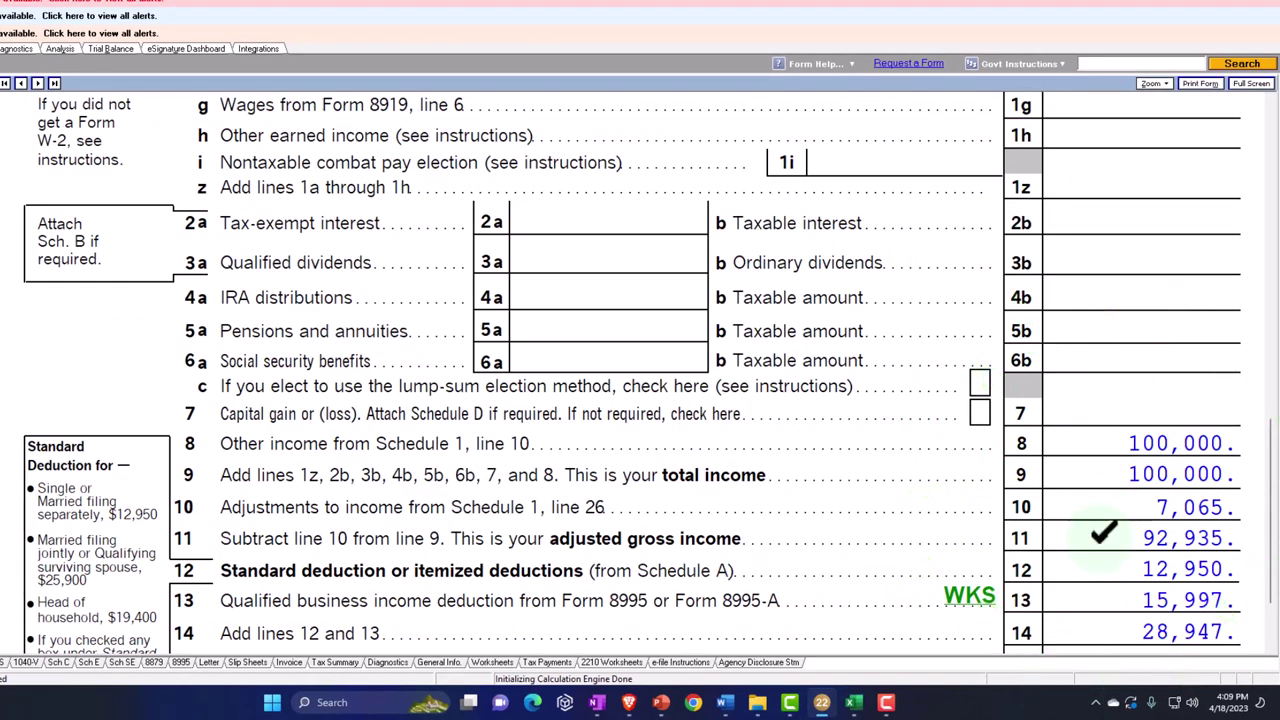
{"action": "left_click", "coordinate": [1073, 518]}
{"action": "scroll", "coordinate": [1108, 565], "scroll_direction": "down", "scroll_amount": 1}
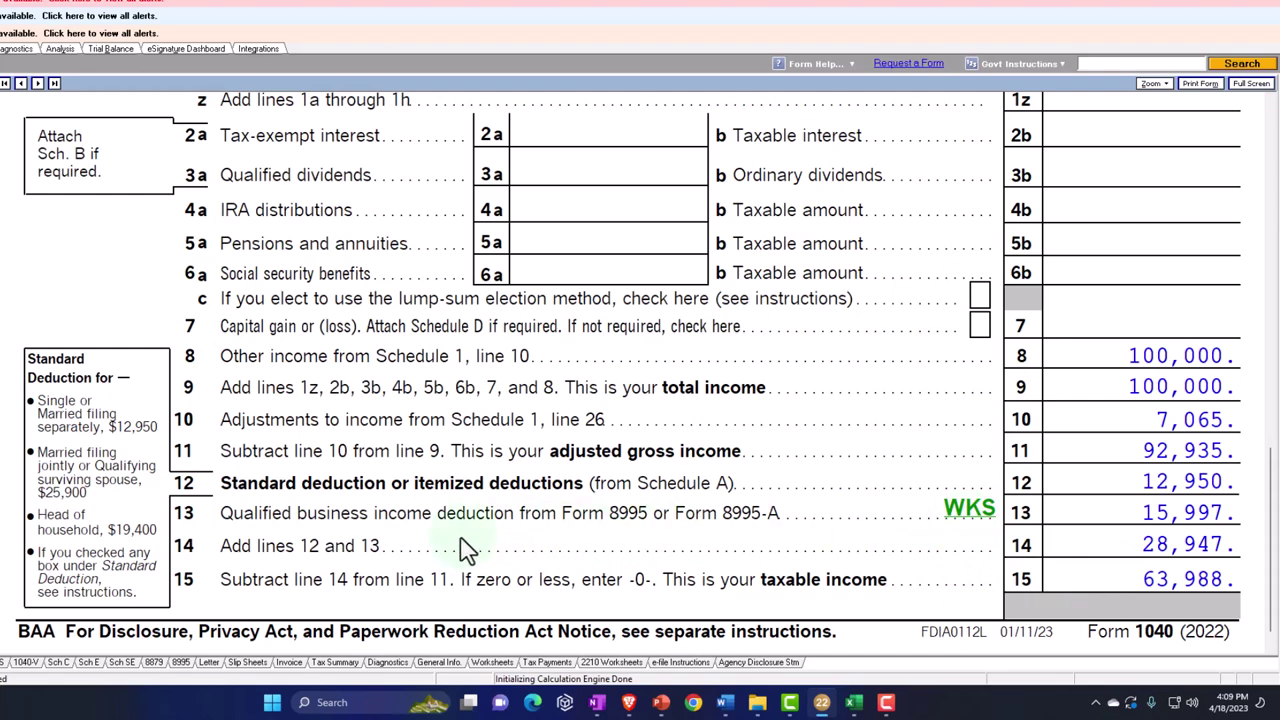
Step: Open the worksheet behind the line 13 qualified business income deduction, examine it and close it
{"action": "left_click", "coordinate": [517, 510]}
{"action": "left_click", "coordinate": [952, 509]}
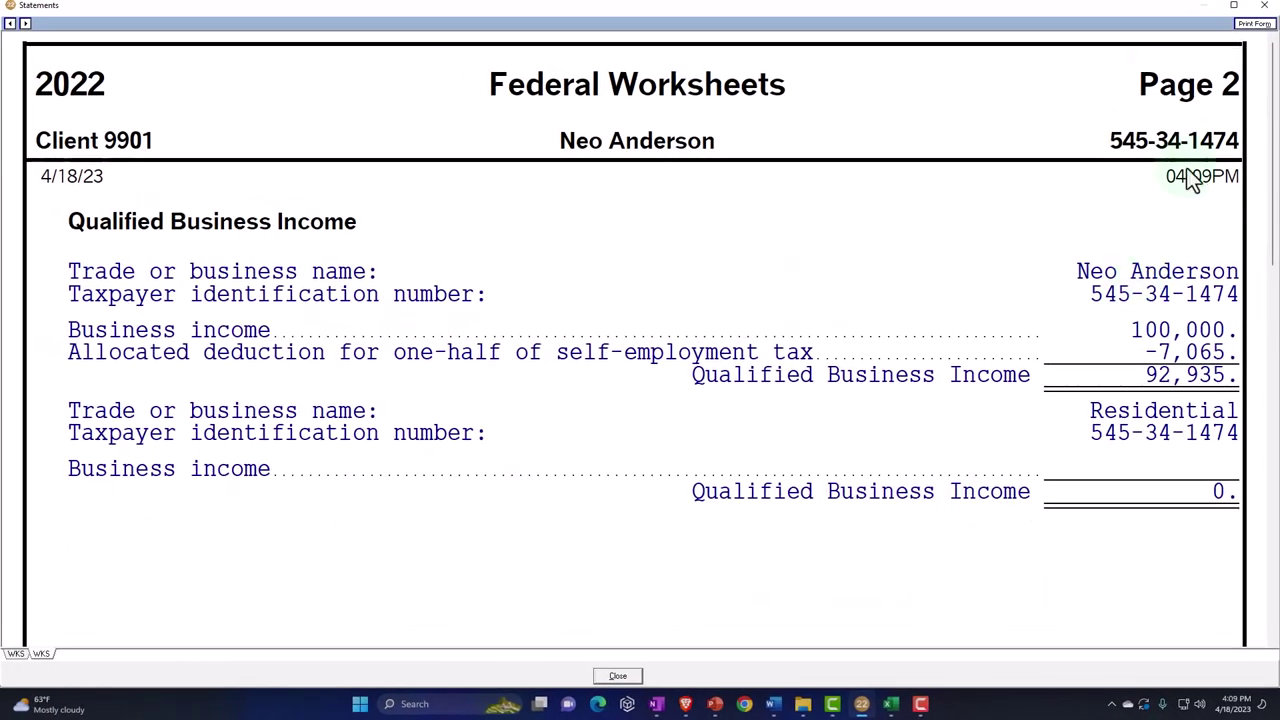
{"action": "left_click", "coordinate": [1263, 15]}
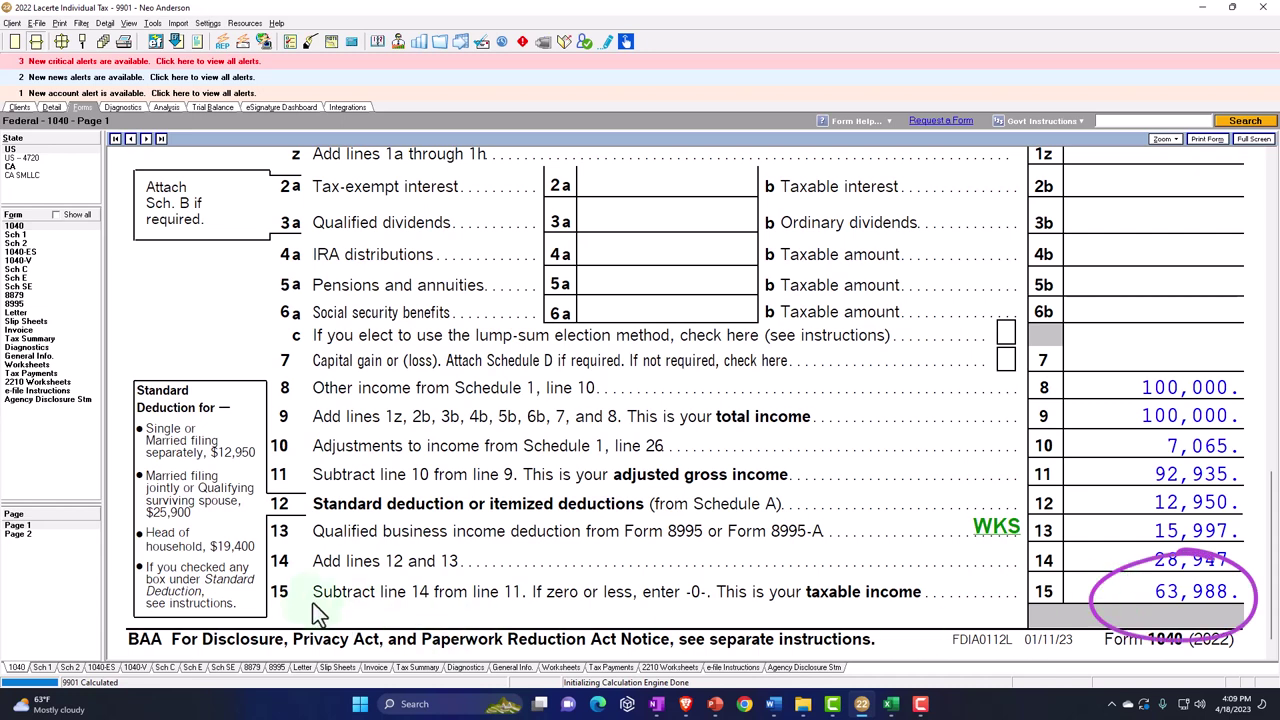
Step: Check the taxes on Form 1040 page 2, view the comparison table in Excel and switch back to Lacerte
{"action": "left_click", "coordinate": [40, 538]}
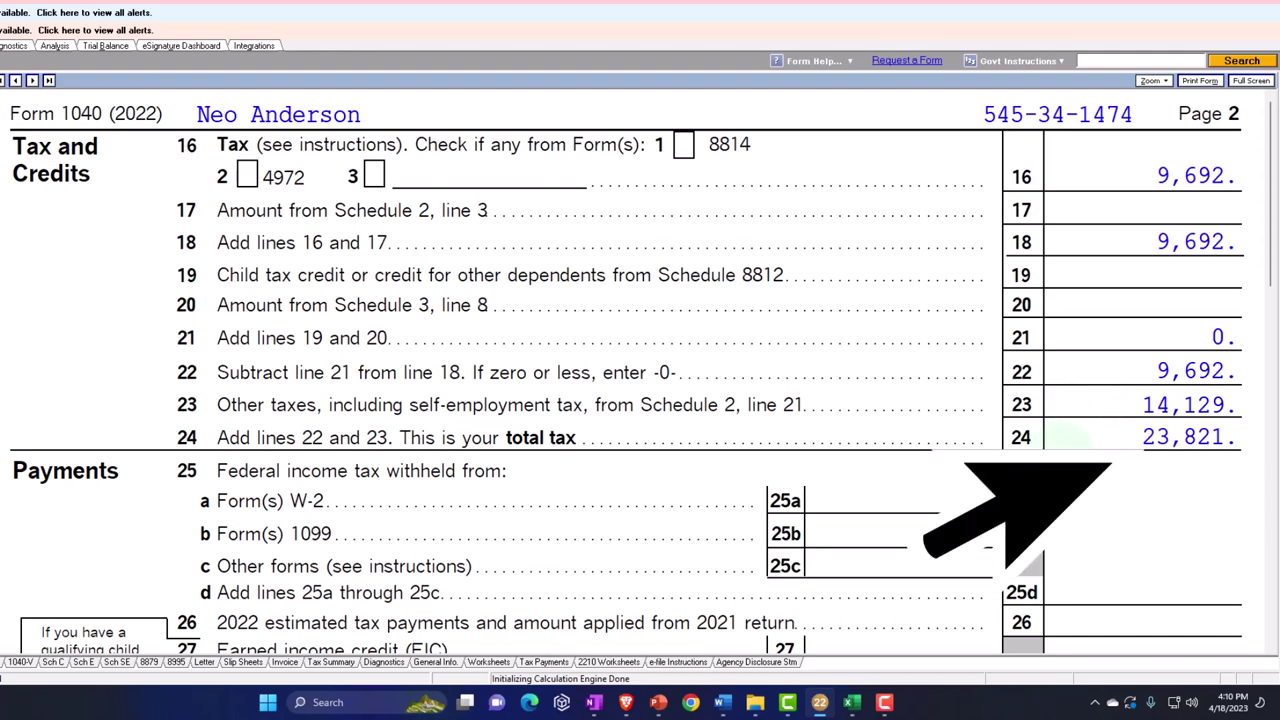
{"action": "left_click", "coordinate": [851, 702]}
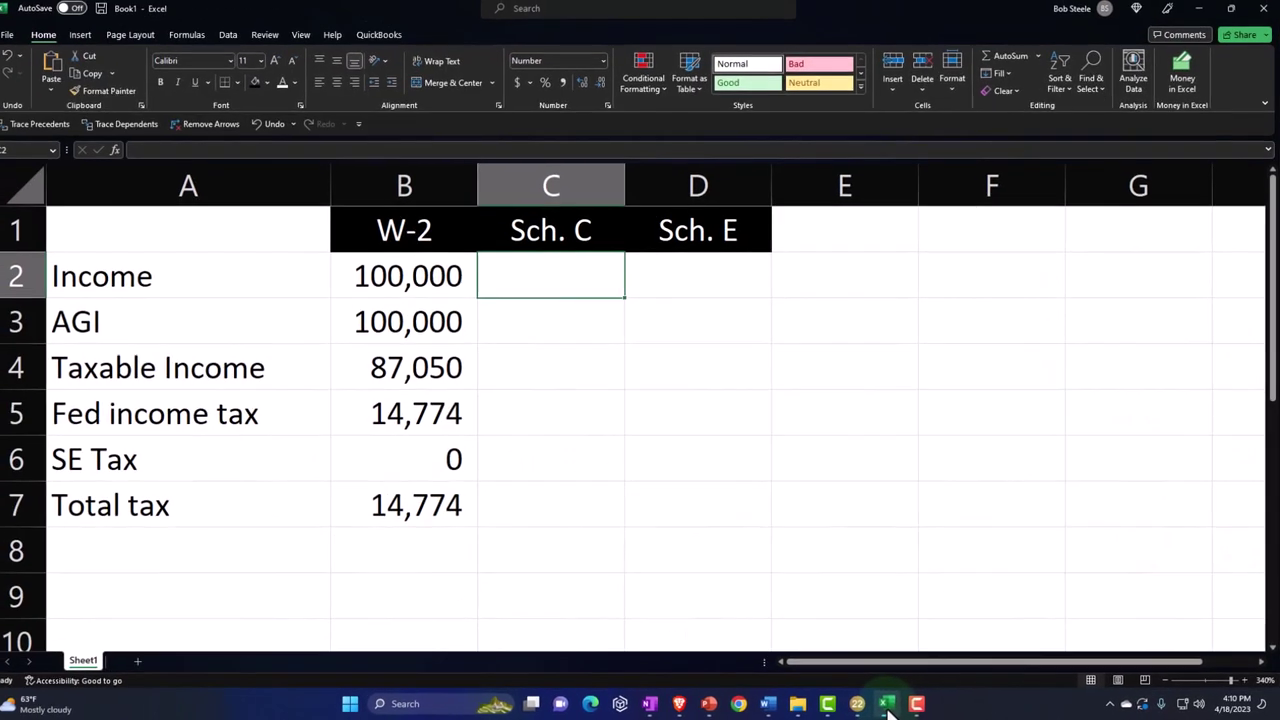
{"action": "left_click", "coordinate": [857, 703]}
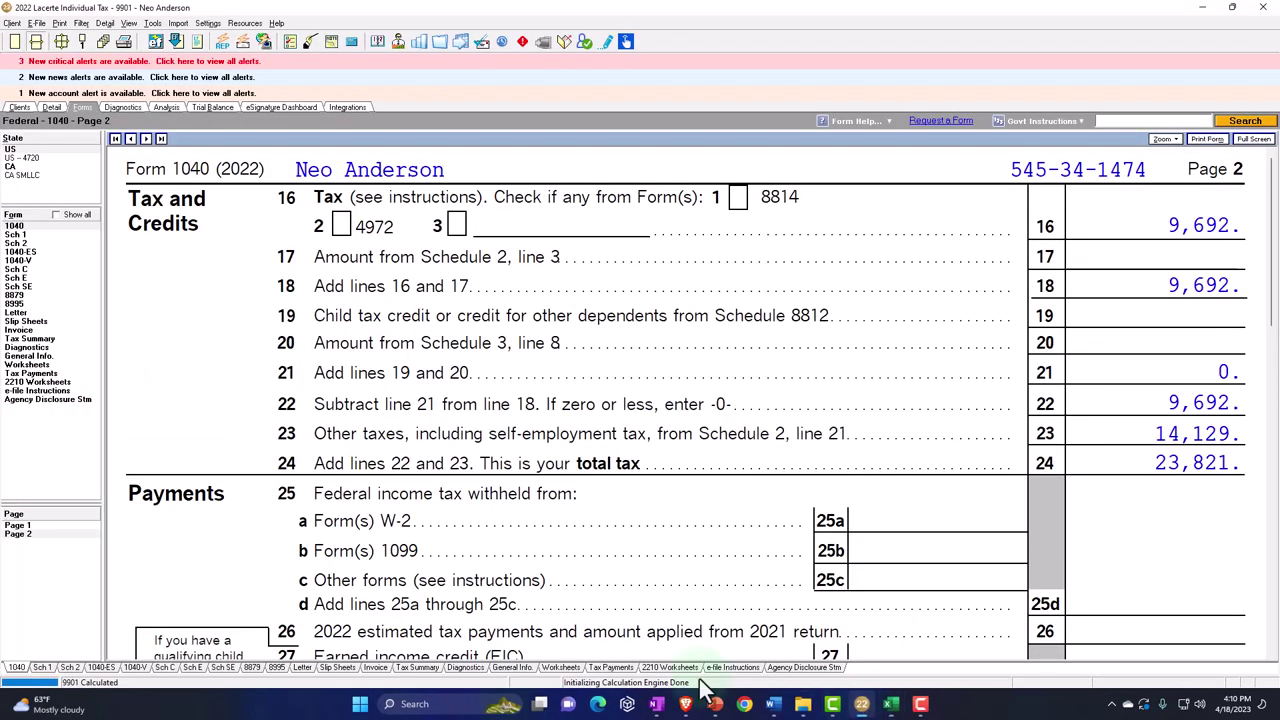
Step: Check total income on Form 1040 page 1, then switch to Excel and enter 10,000 as the Sch. C income
{"action": "left_click", "coordinate": [45, 527]}
{"action": "scroll", "coordinate": [622, 553], "scroll_direction": "down", "scroll_amount": 5}
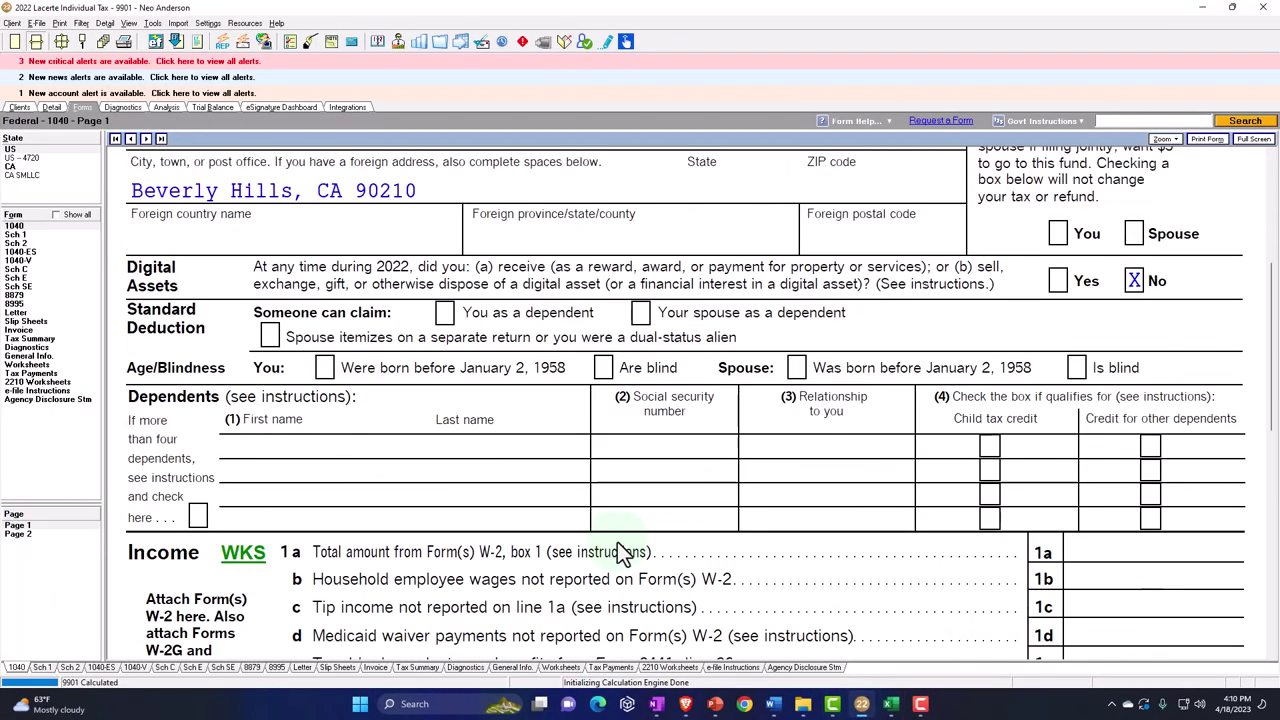
{"action": "scroll", "coordinate": [621, 551], "scroll_direction": "down", "scroll_amount": 10}
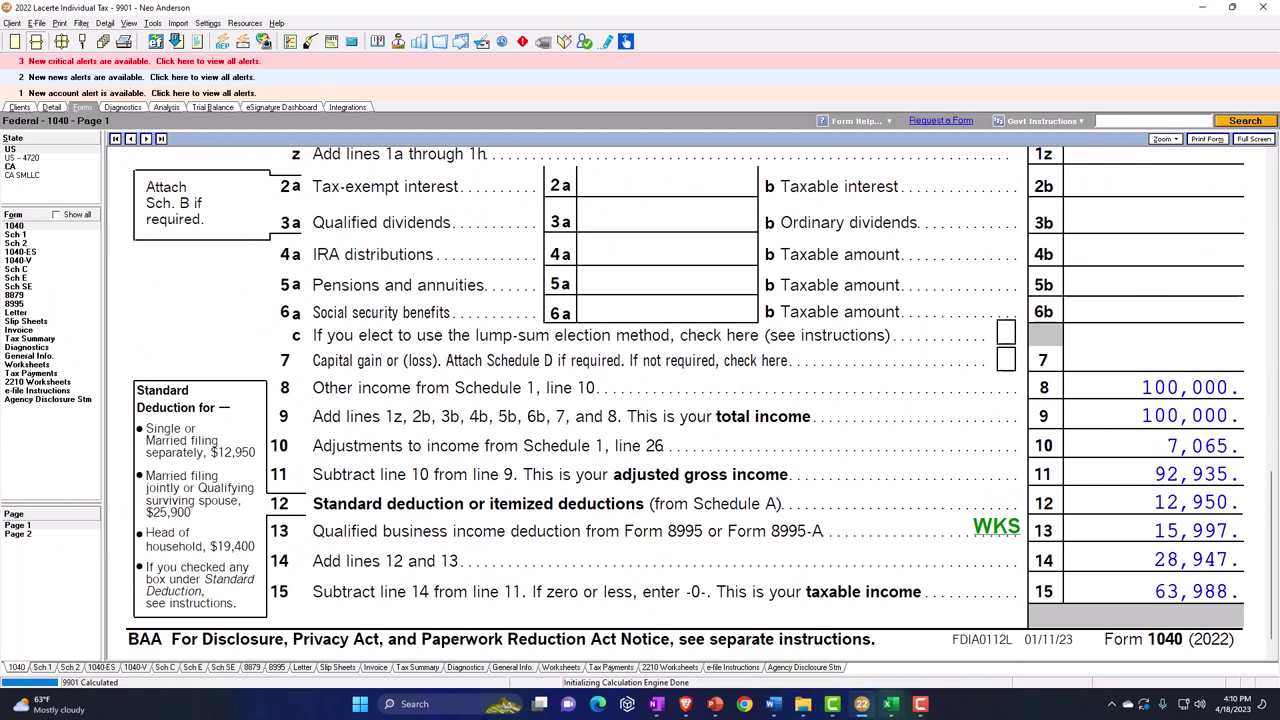
{"action": "left_click", "coordinate": [891, 703]}
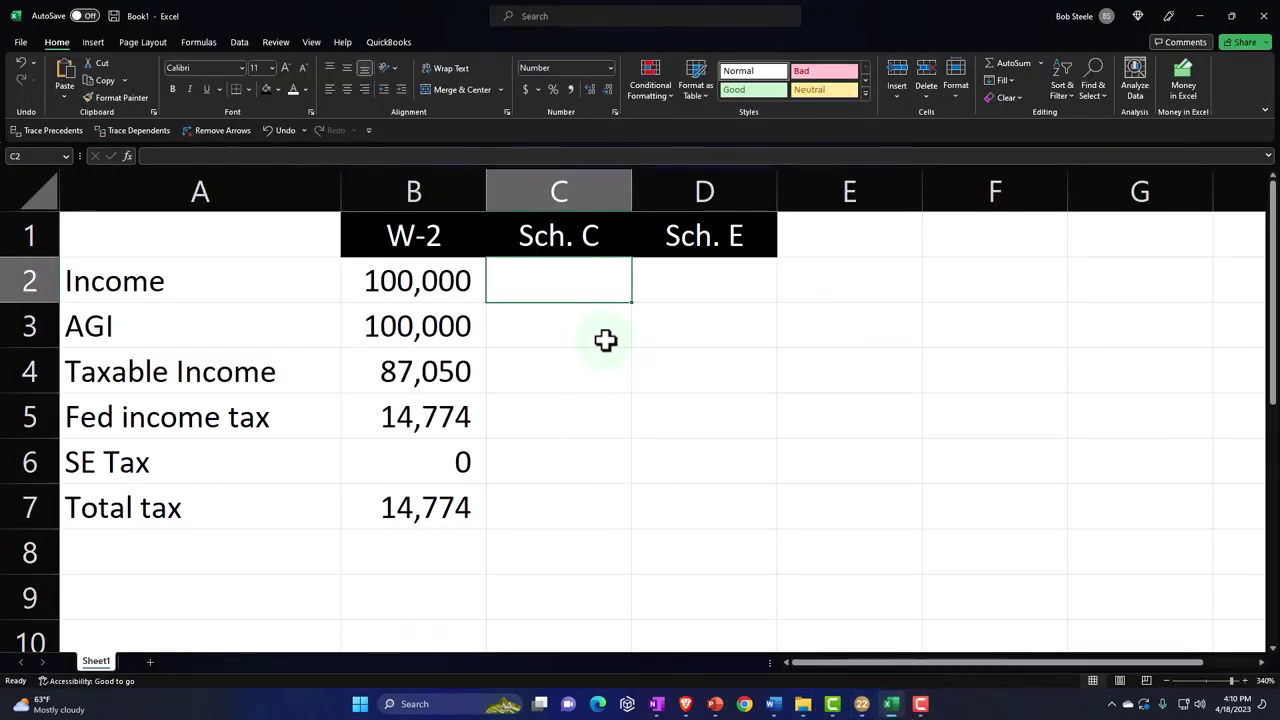
{"action": "type", "text": "10000"}
{"action": "key", "text": "Return"}
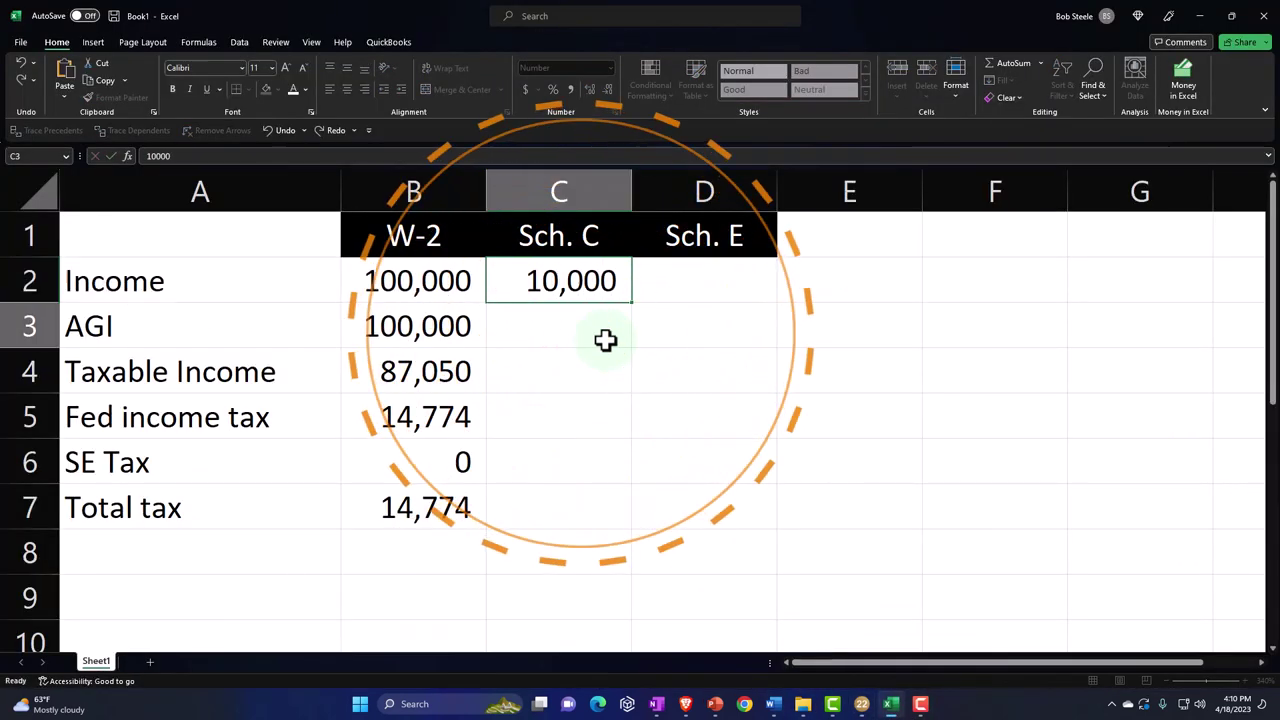
Step: Look up adjusted gross income on Form 1040 line 11 in Lacerte and enter 92,935 as the Sch. C AGI in Excel
{"action": "left_click", "coordinate": [889, 704]}
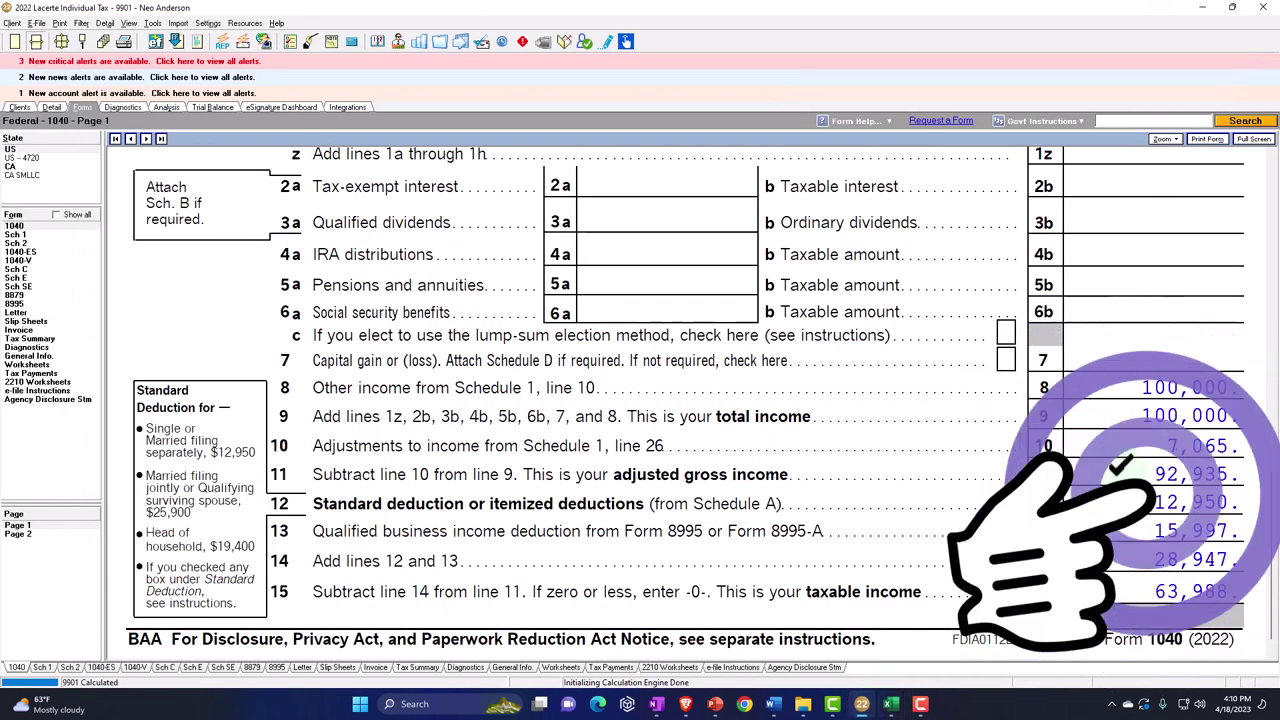
{"action": "left_click", "coordinate": [889, 704]}
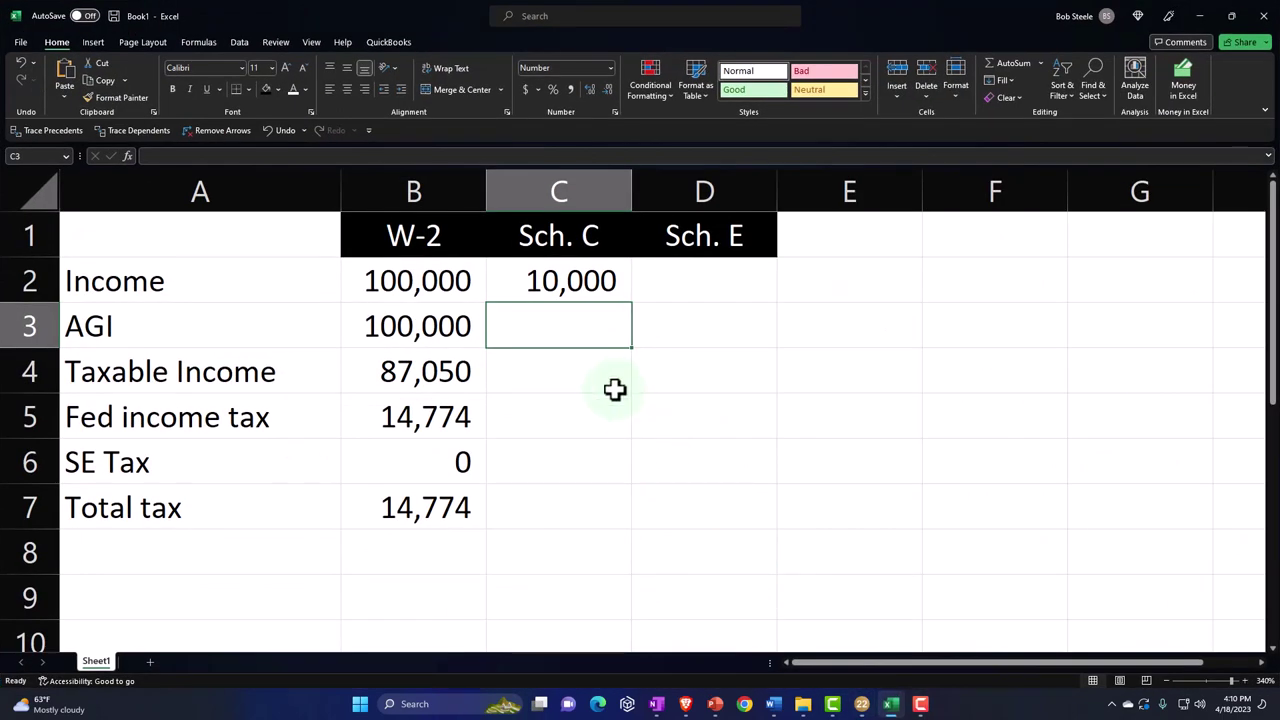
{"action": "type", "text": "9"}
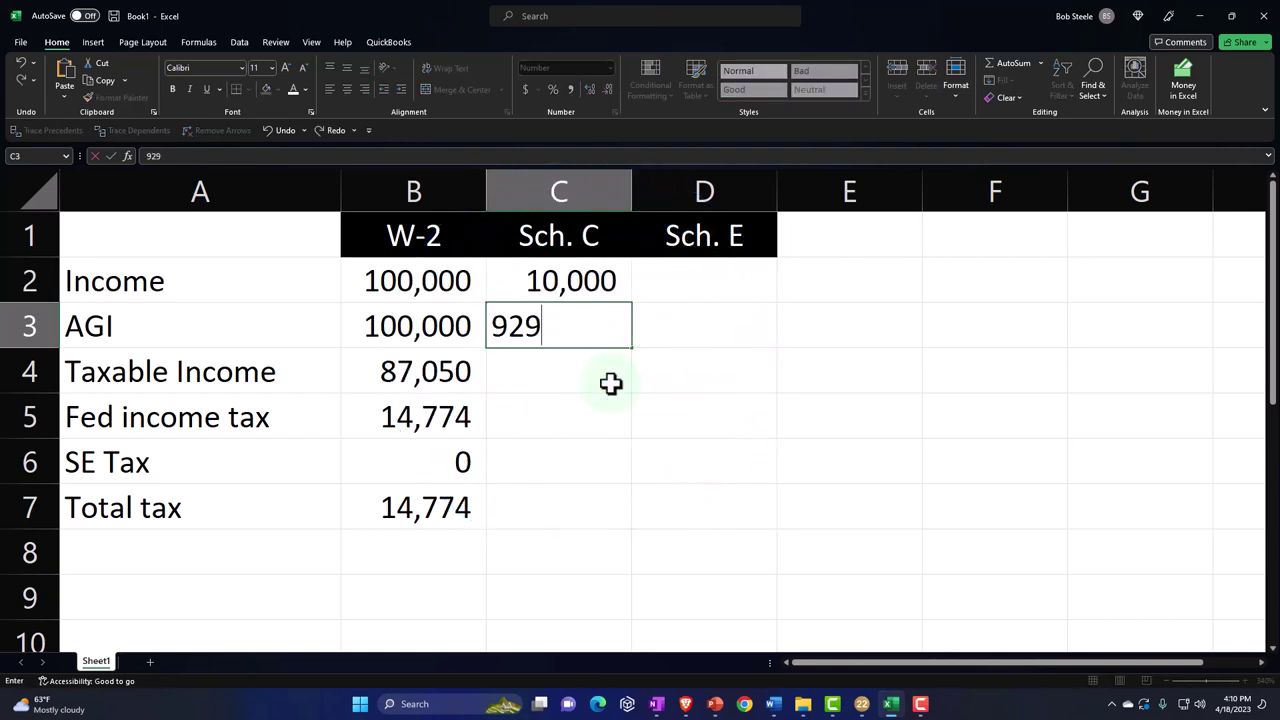
{"action": "type", "text": "2,935"}
{"action": "key", "text": "Return"}
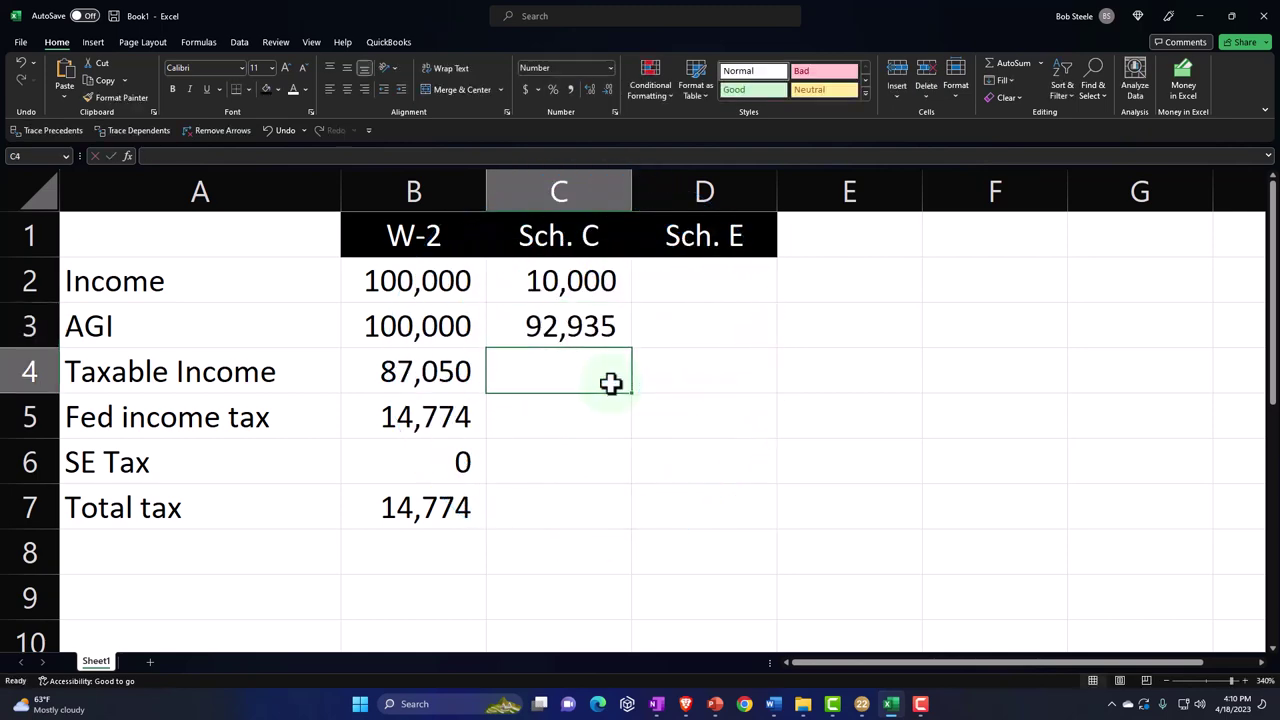
Step: Look up line 15 of Form 1040 in Lacerte and enter 63,988 as the Sch. C taxable income in Excel
{"action": "left_click", "coordinate": [891, 704]}
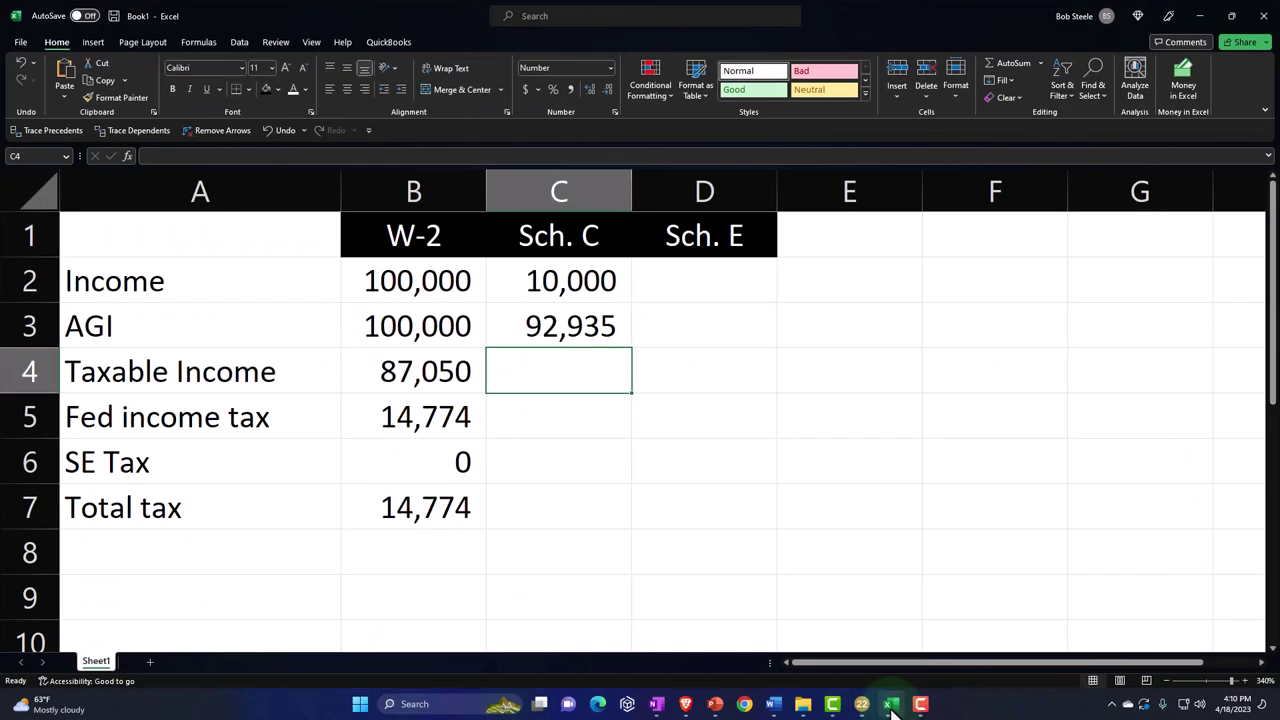
{"action": "left_click", "coordinate": [891, 704]}
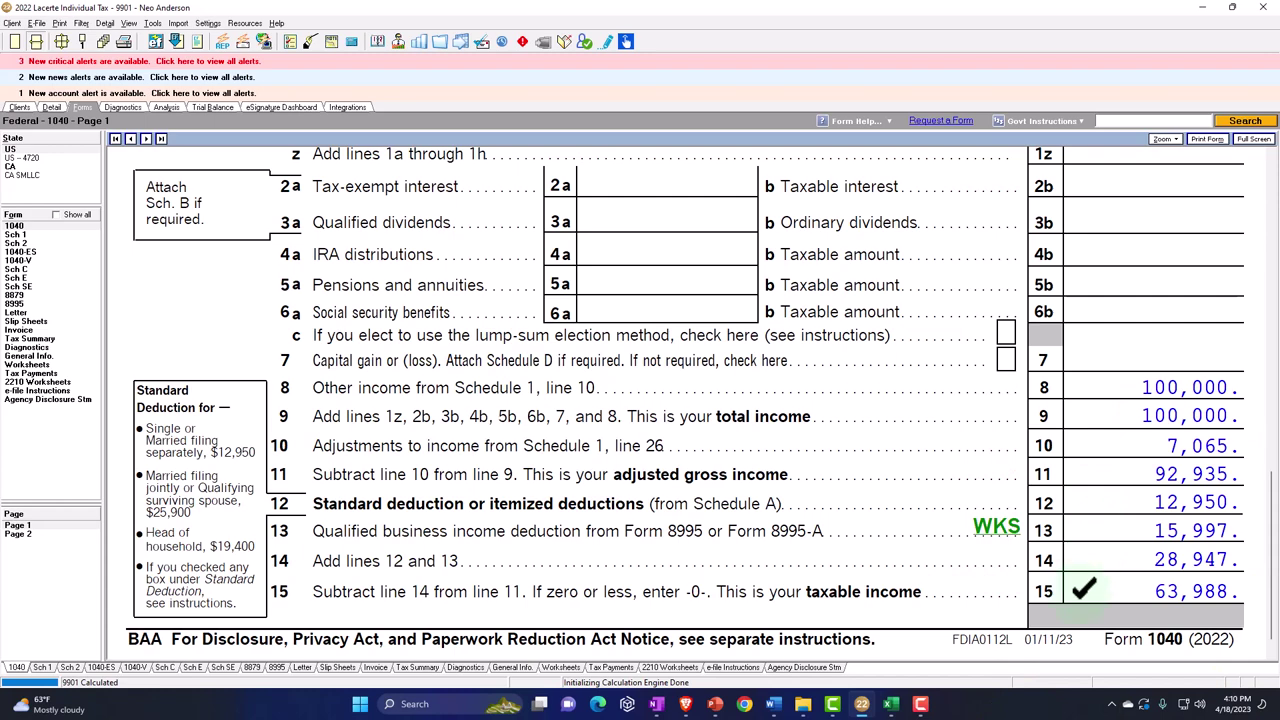
{"action": "left_click", "coordinate": [891, 704]}
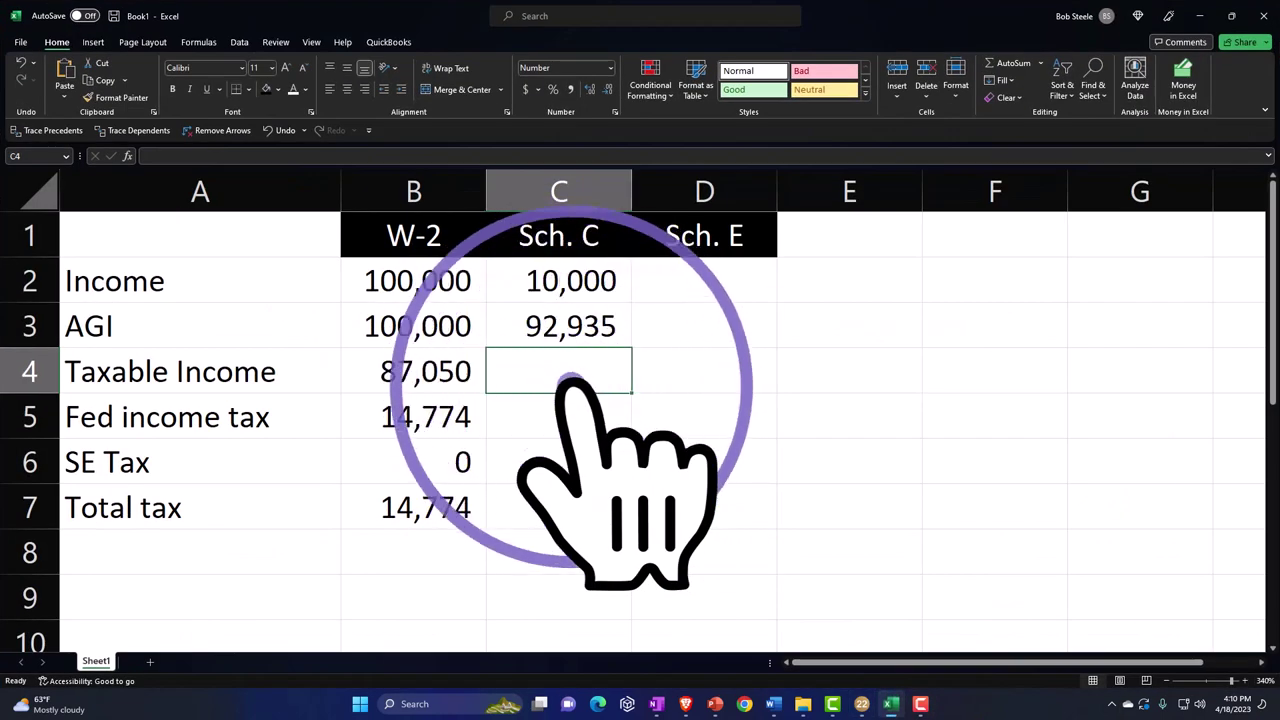
{"action": "type", "text": "6"}
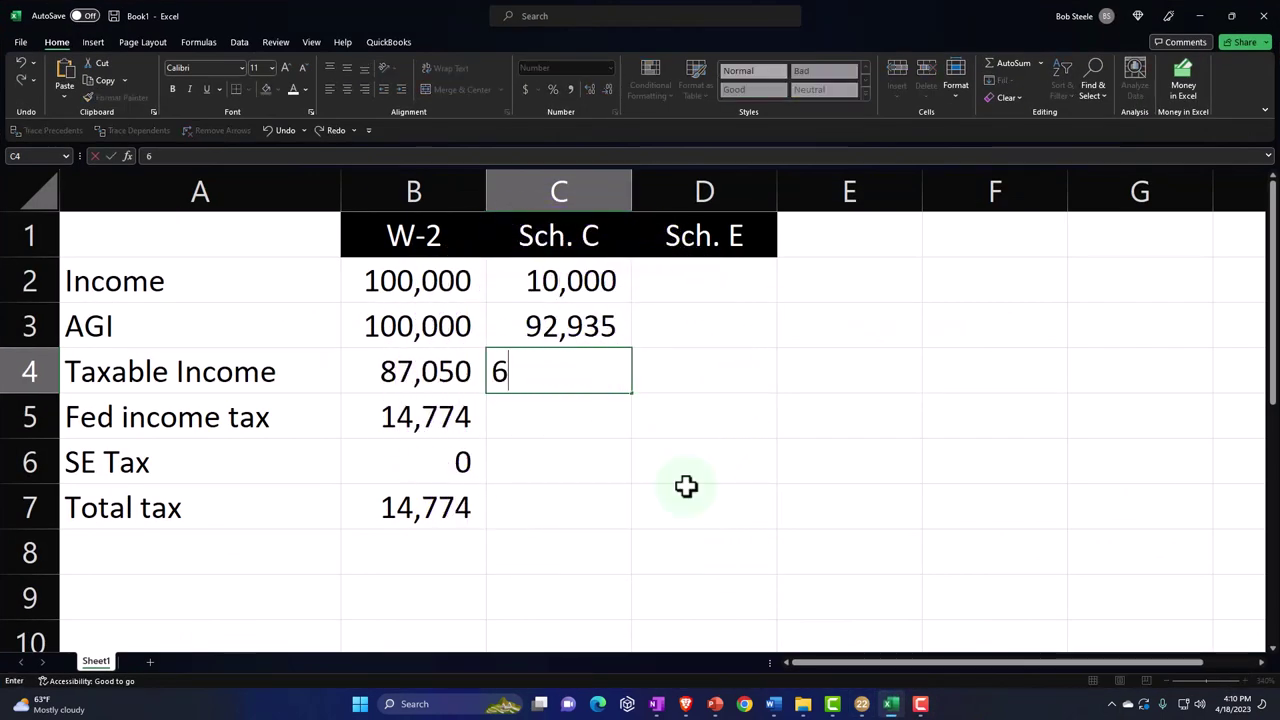
{"action": "type", "text": "3,988"}
{"action": "key", "text": "Return"}
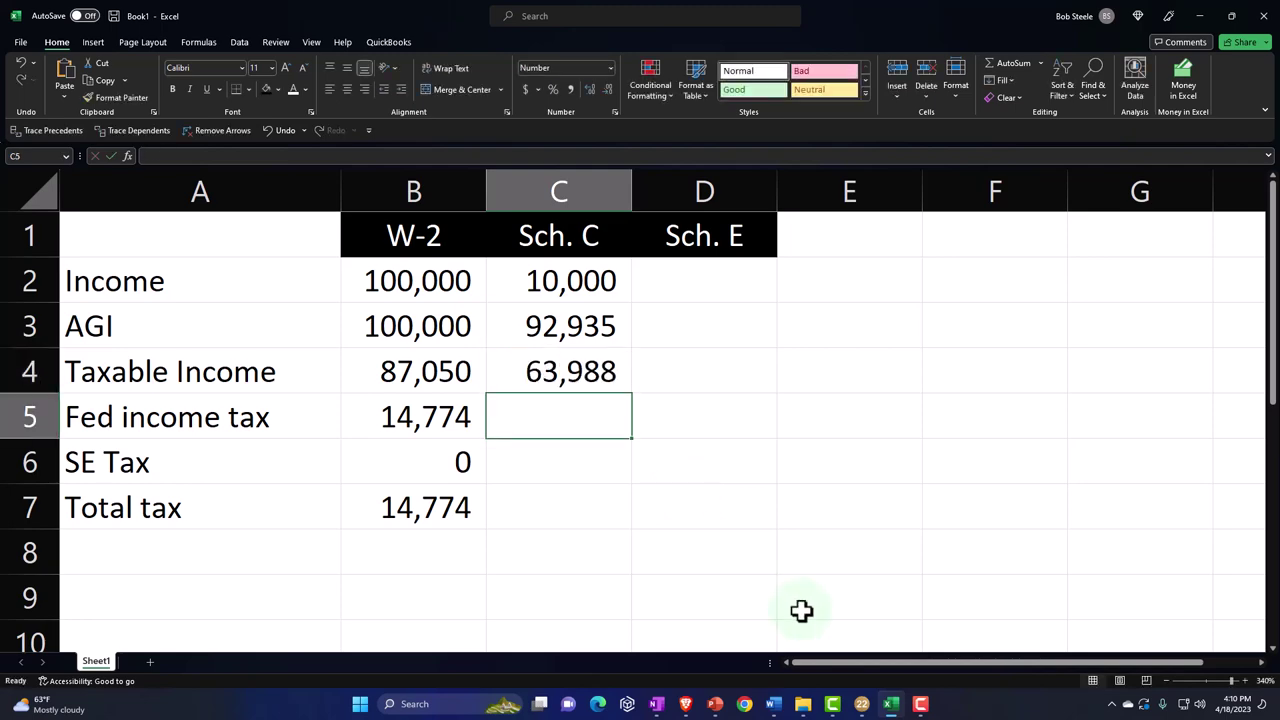
Step: Read the tax on Form 1040 page 2 in Lacerte and enter 9,692 as the Sch. C federal income tax in Excel
{"action": "left_click", "coordinate": [862, 704]}
{"action": "left_click", "coordinate": [17, 533]}
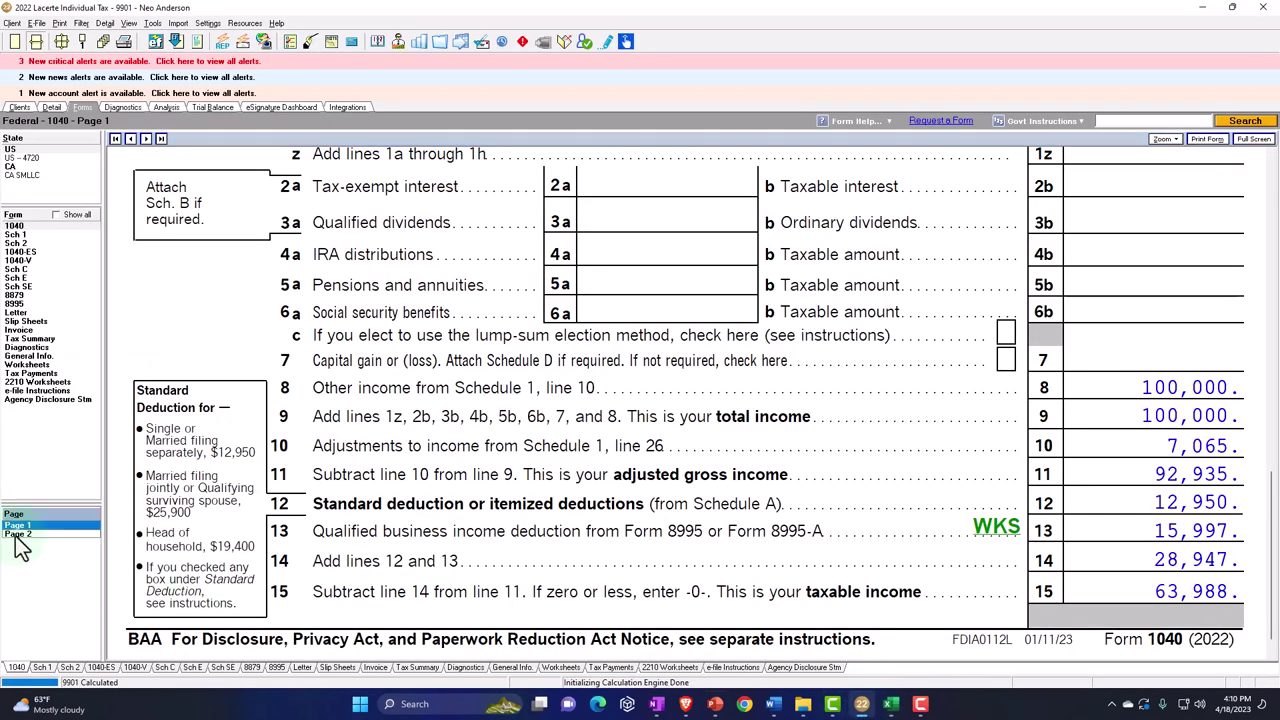
{"action": "left_click", "coordinate": [890, 704]}
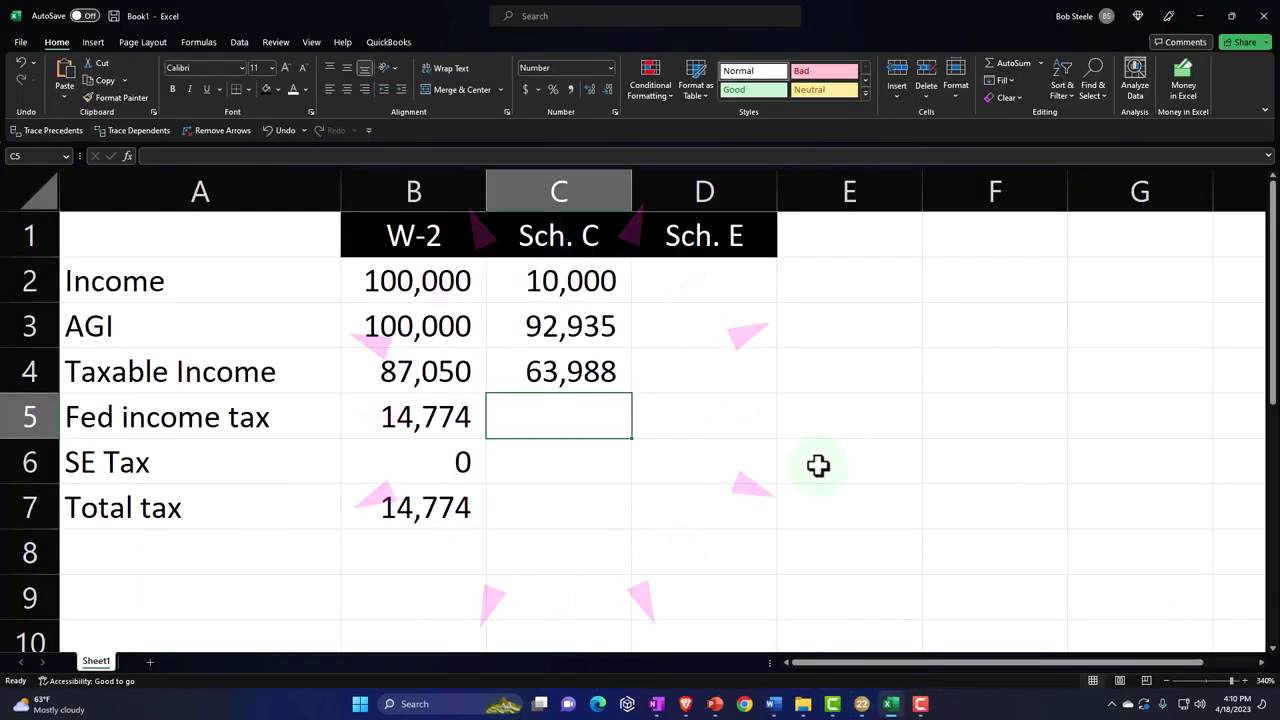
{"action": "type", "text": "9692"}
{"action": "key", "text": "Return"}
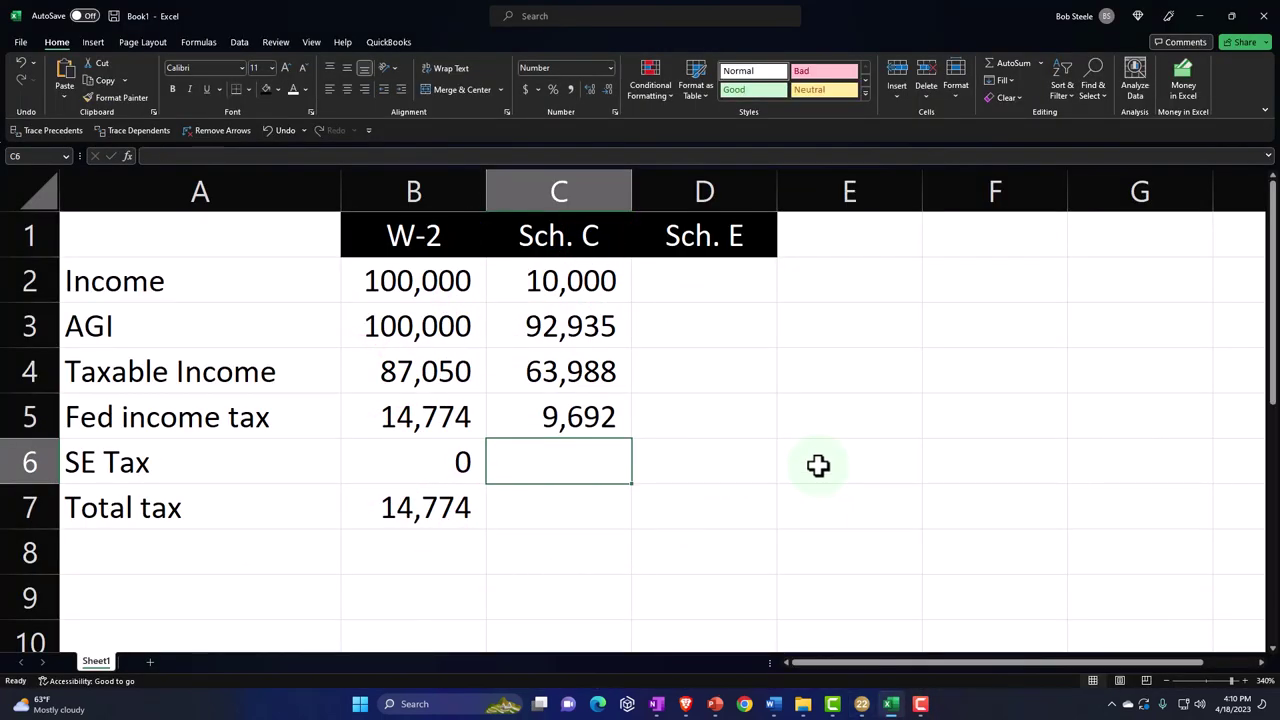
Step: Check line 23 of Form 1040 in Lacerte and enter 14,129 as the Sch. C SE tax in Excel
{"action": "left_click", "coordinate": [890, 704]}
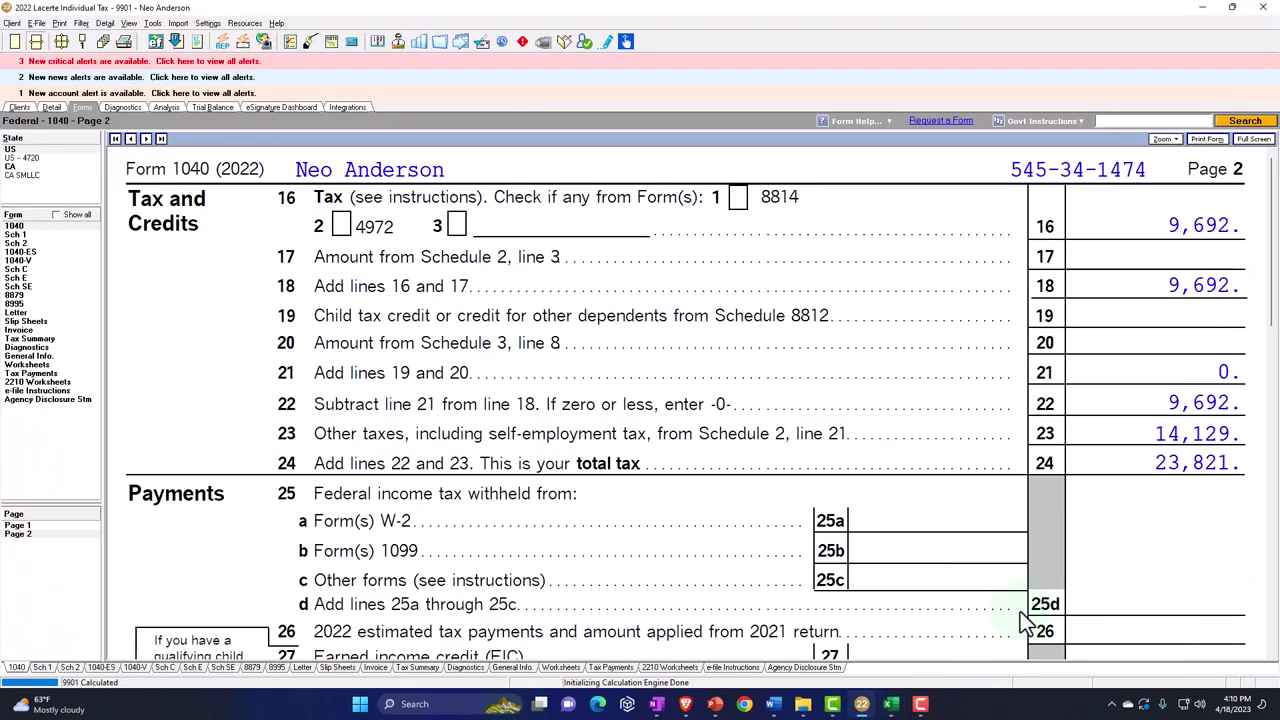
{"action": "left_click", "coordinate": [890, 704]}
{"action": "type", "text": "14"}
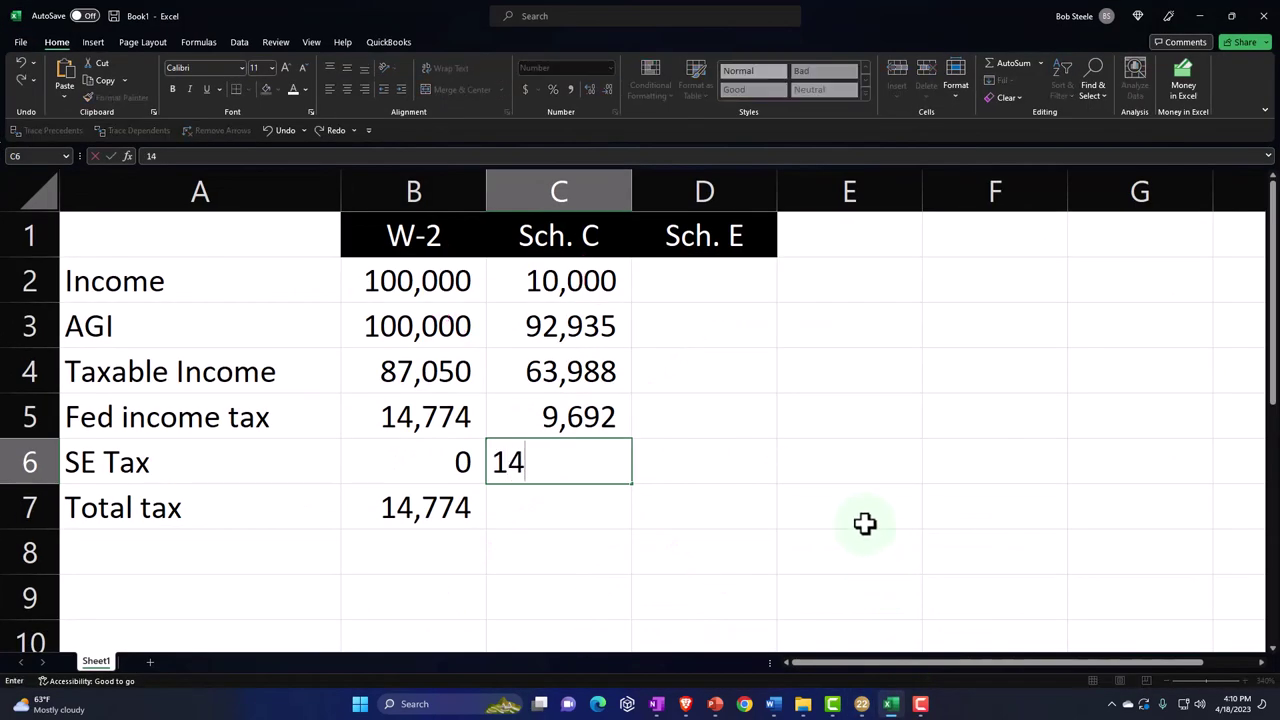
{"action": "type", "text": ",129"}
{"action": "key", "text": "Return"}
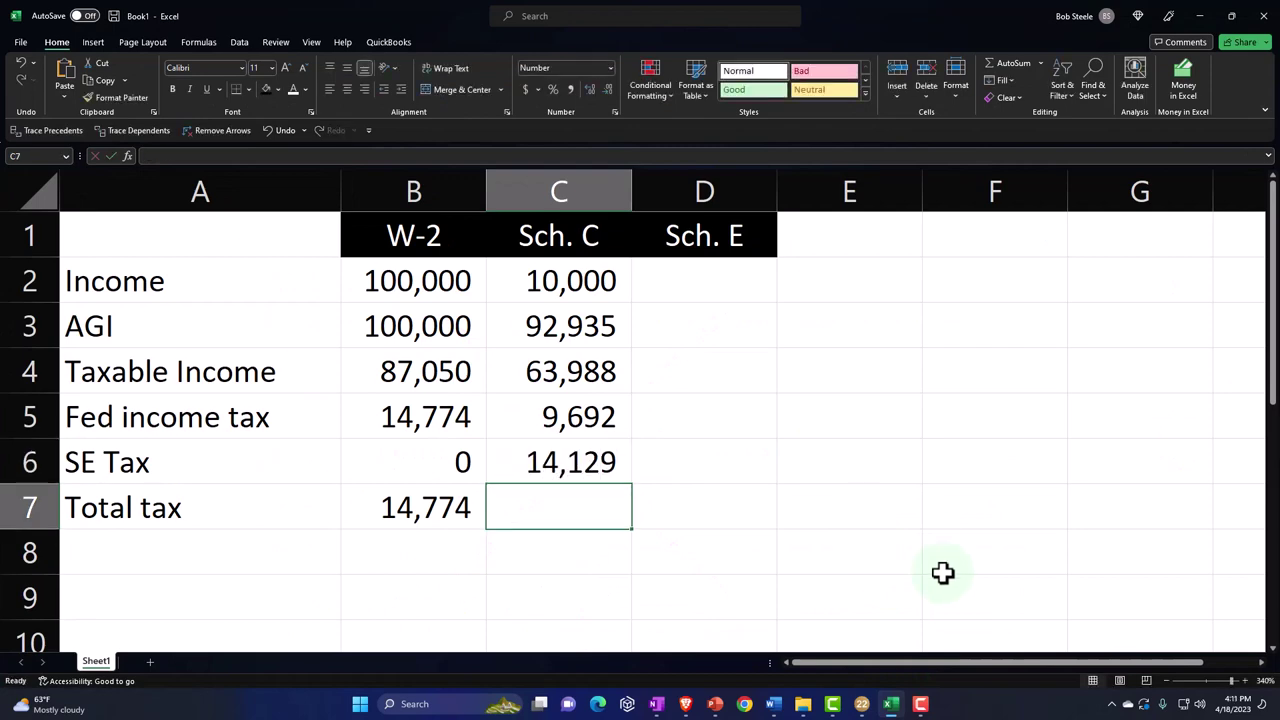
Step: Check line 24 of Form 1040 in Lacerte and enter 23,821 as the Sch. C total tax in Excel
{"action": "left_click", "coordinate": [890, 706]}
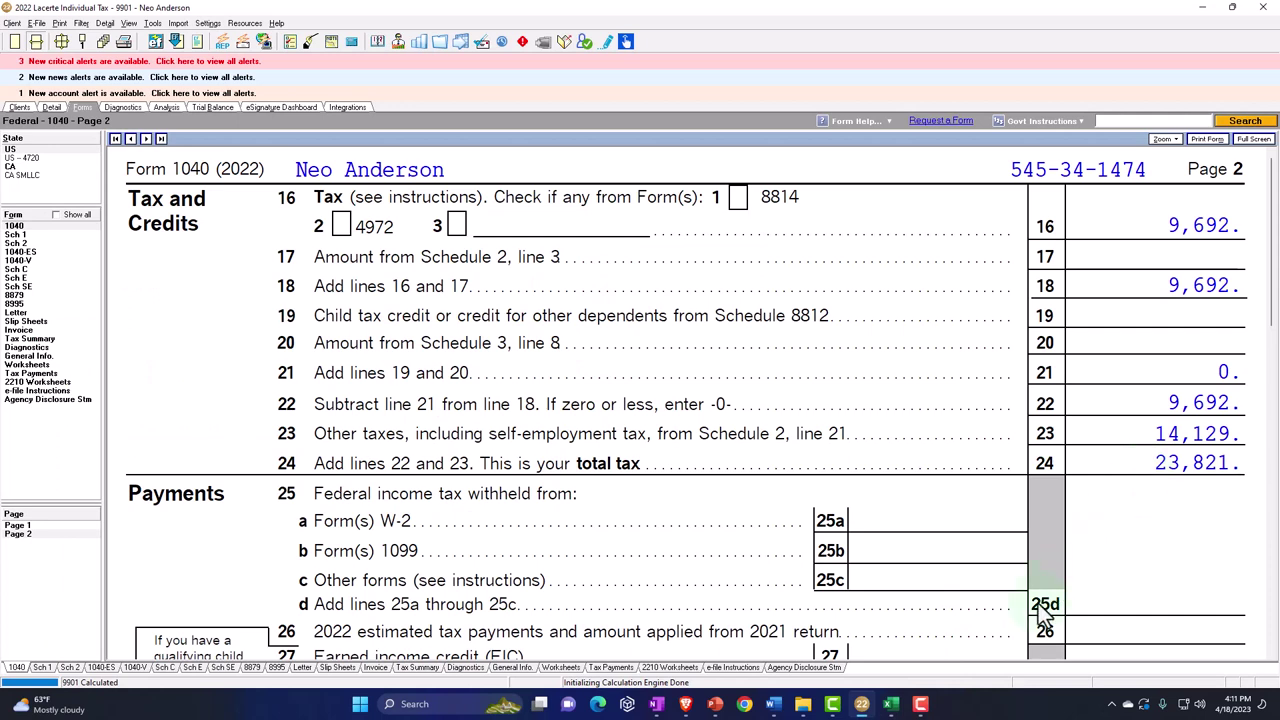
{"action": "left_click", "coordinate": [890, 706]}
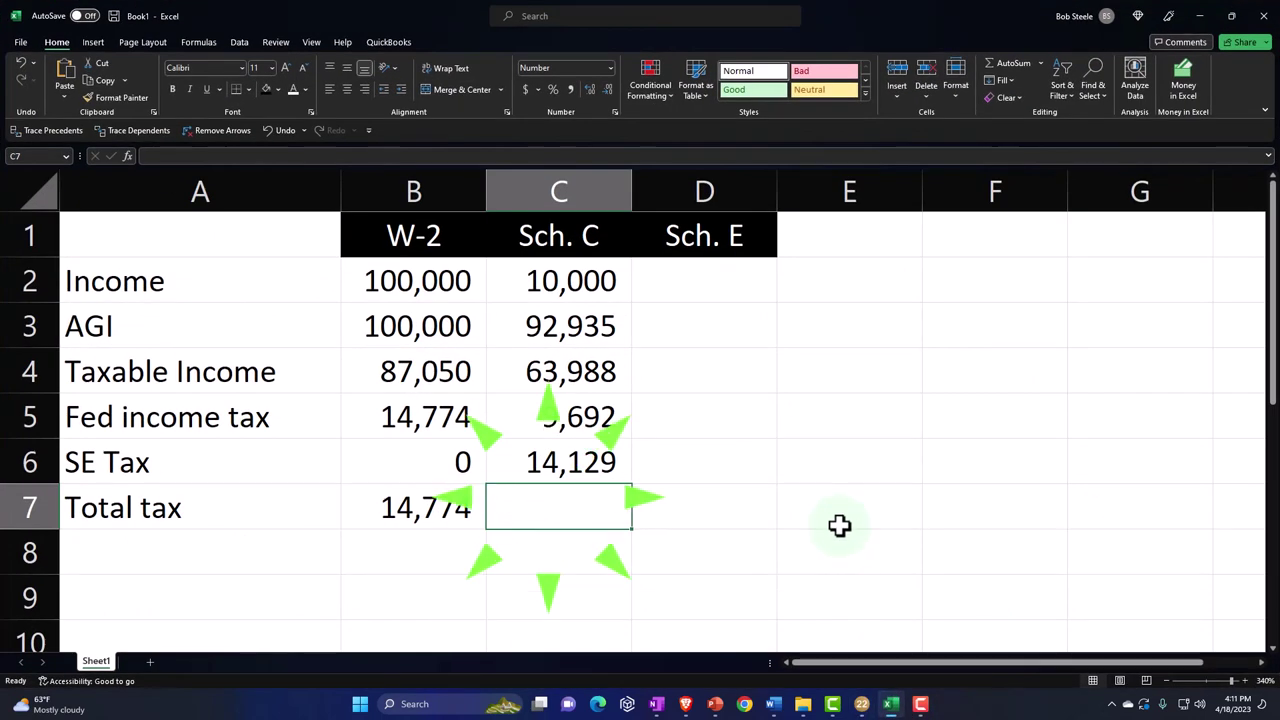
{"action": "type", "text": "23821"}
{"action": "key", "text": "Return"}
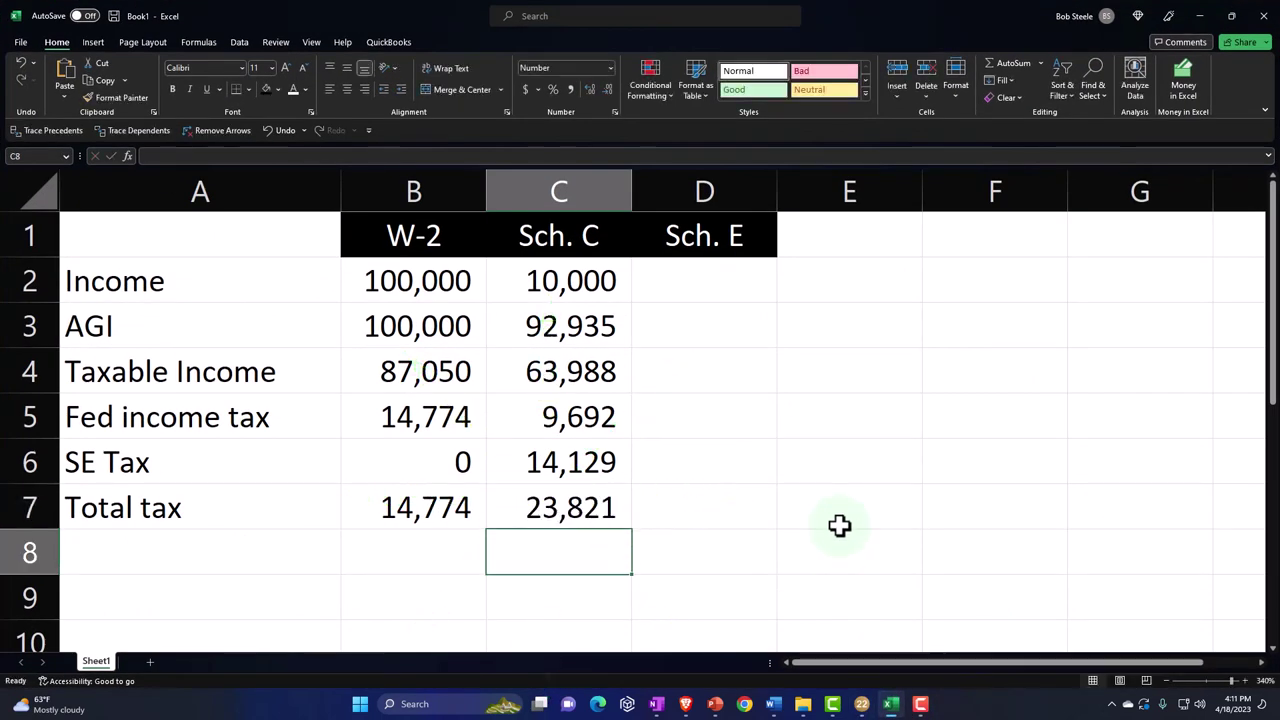
Step: Compare the Sch. C income, federal income tax, SE tax and total tax with the W-2 column and the empty Sch. E column
{"action": "key", "text": "Up"}
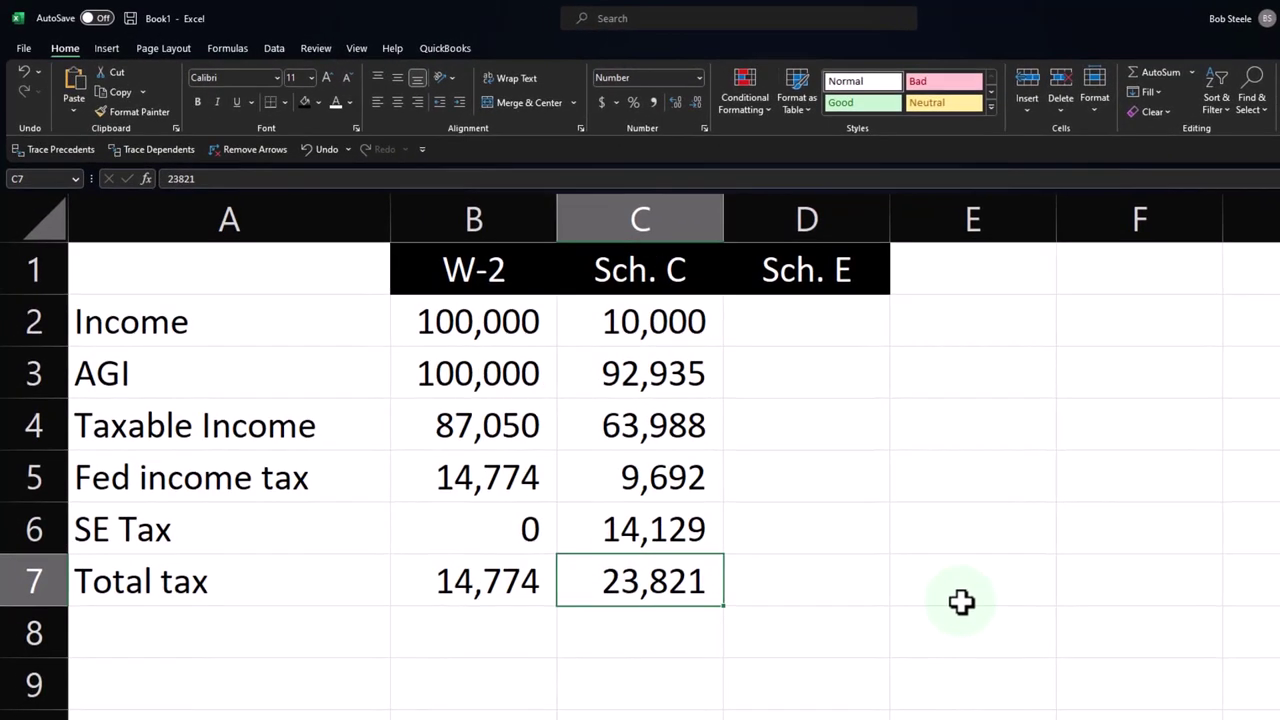
{"action": "key", "text": "Up"}
{"action": "key", "text": "Up"}
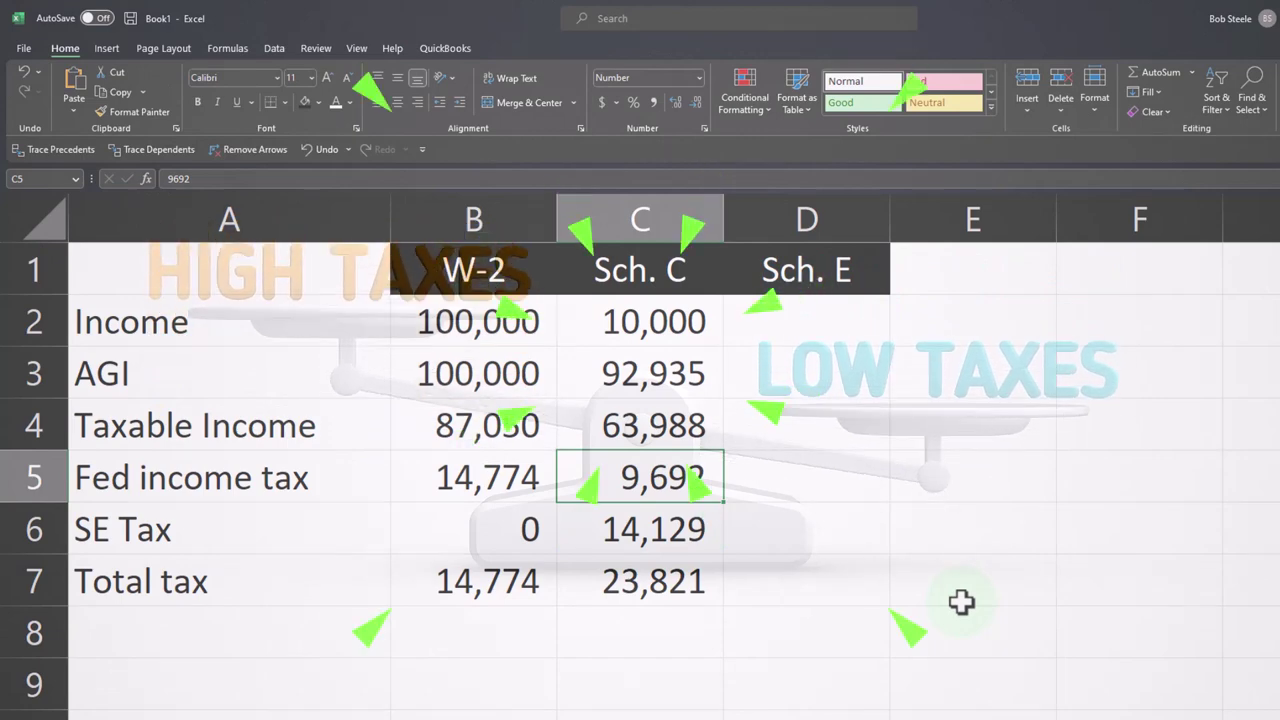
{"action": "key", "text": "Down"}
{"action": "key", "text": "Down"}
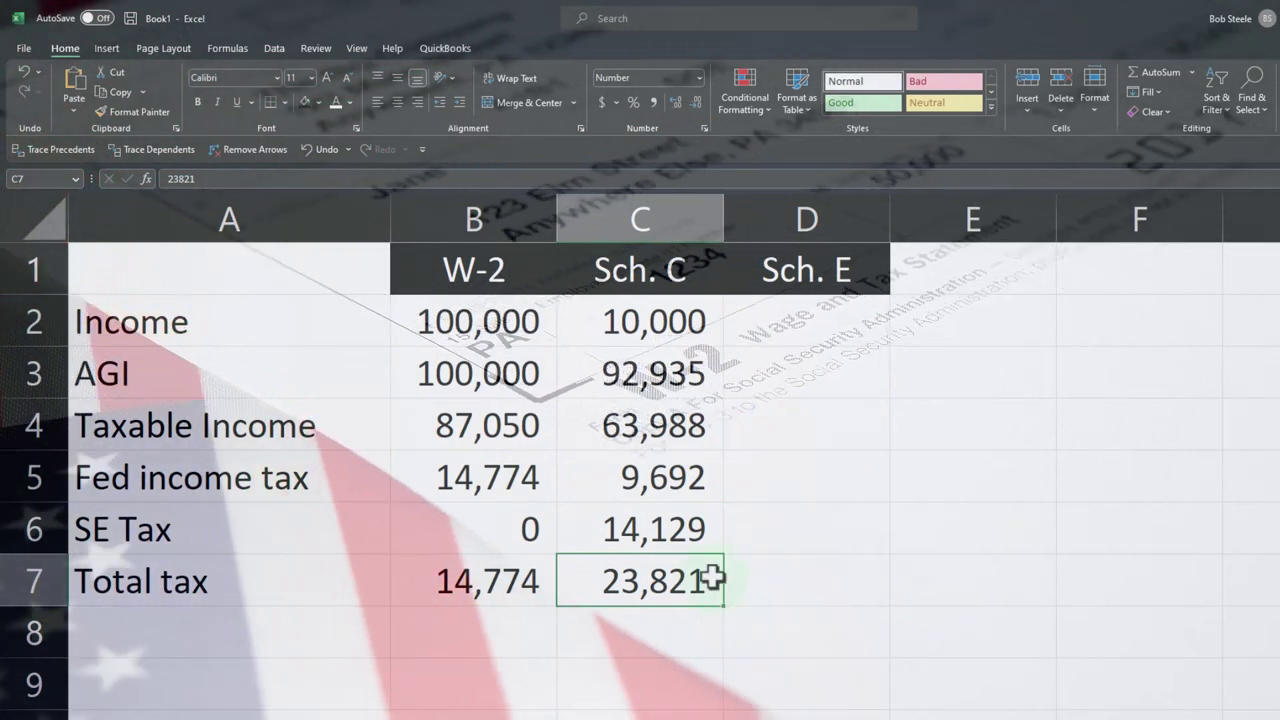
{"action": "left_click", "coordinate": [657, 540]}
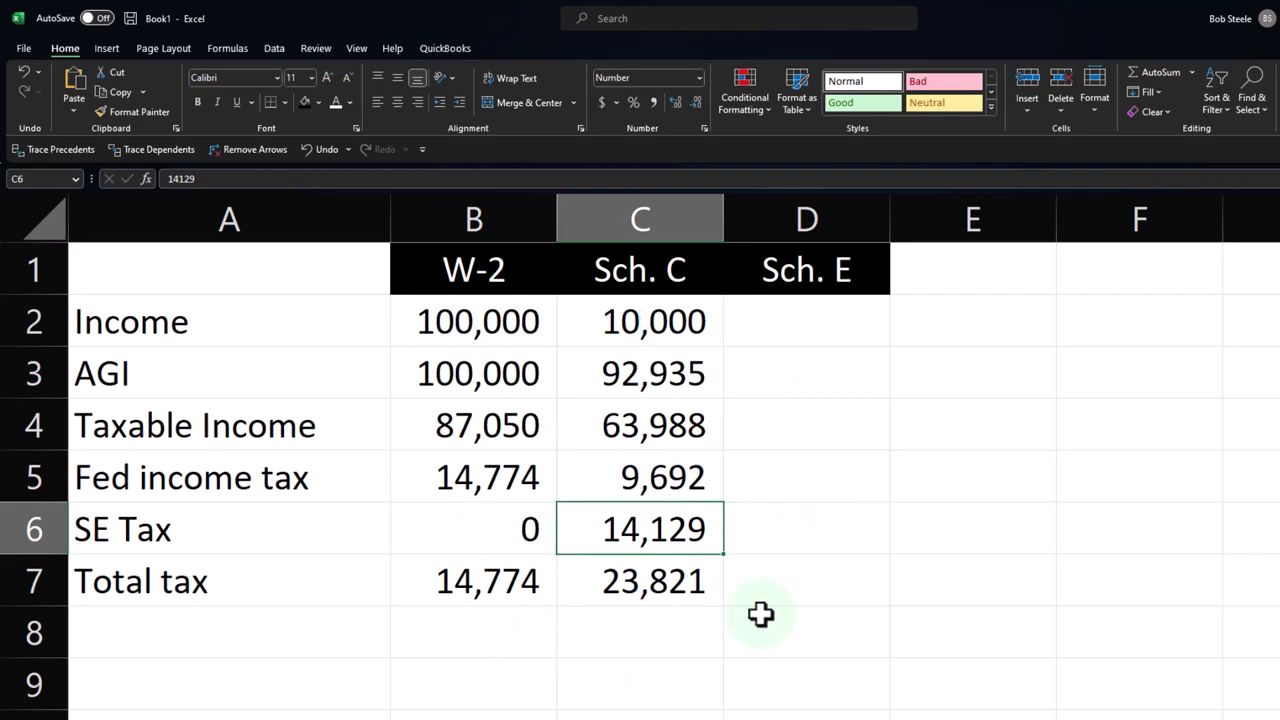
{"action": "left_click", "coordinate": [786, 324]}
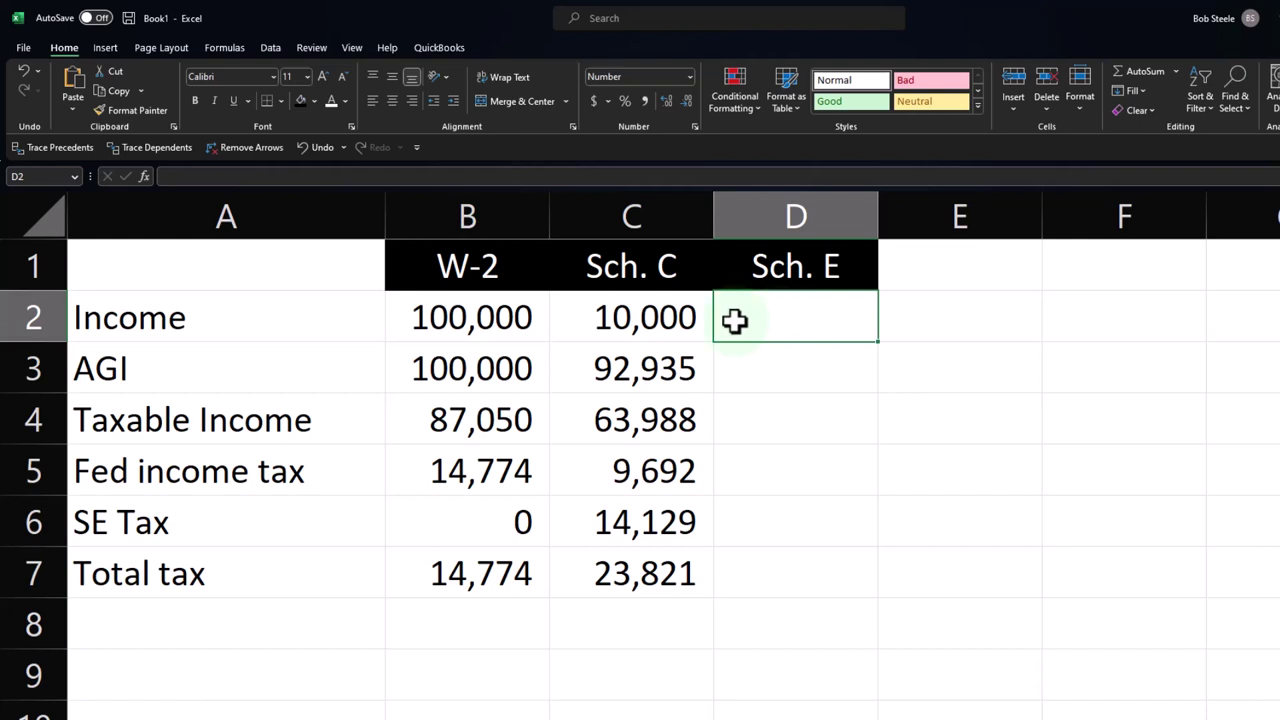
{"action": "left_click", "coordinate": [658, 318]}
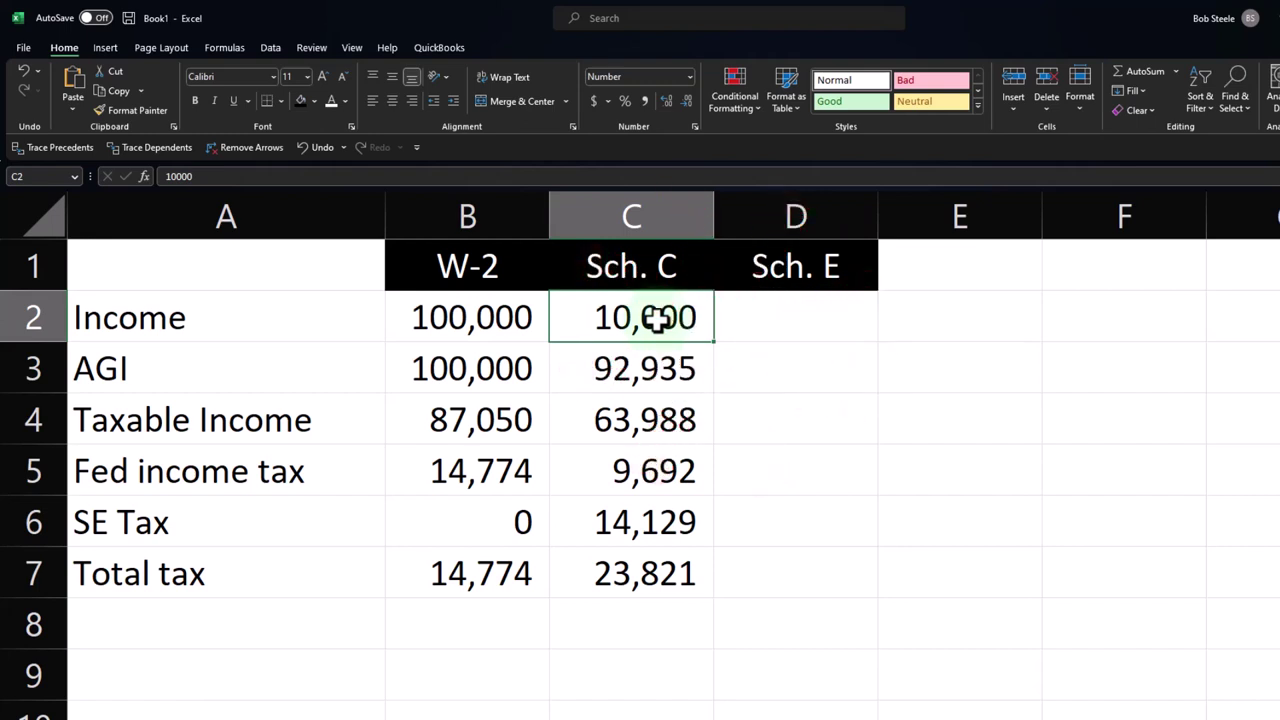
{"action": "left_click", "coordinate": [660, 515]}
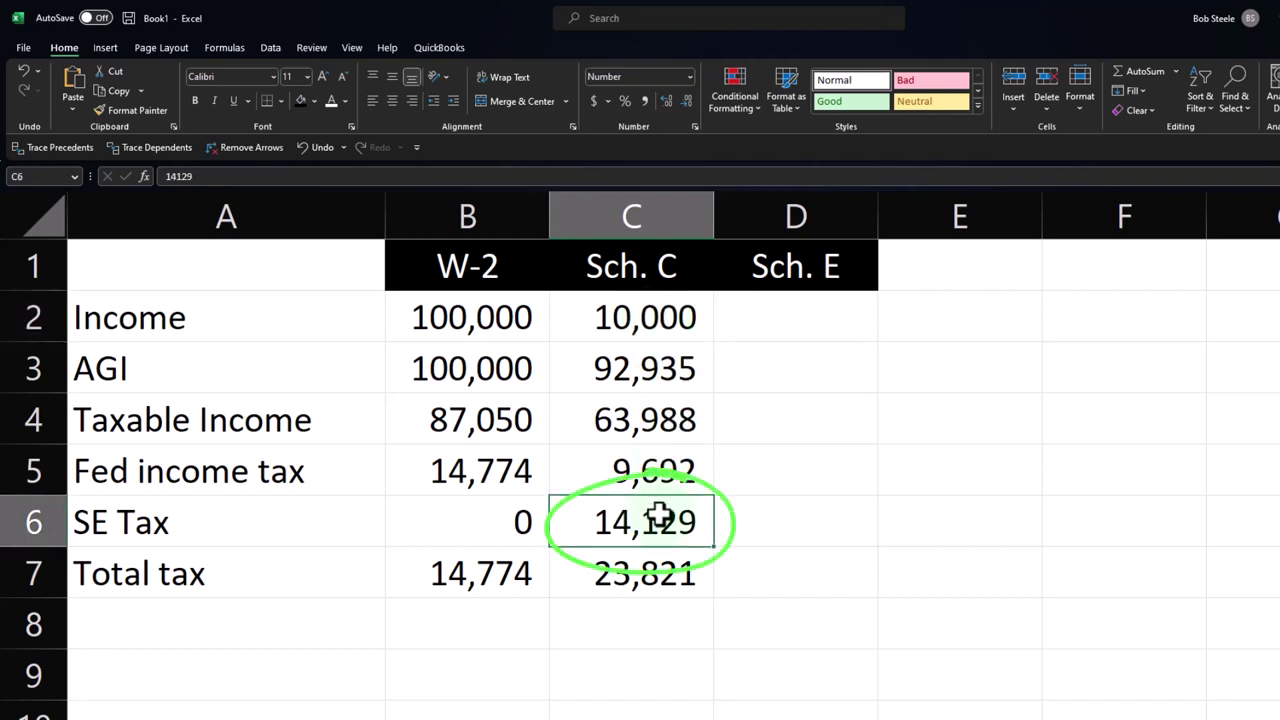
{"action": "left_click", "coordinate": [810, 317]}
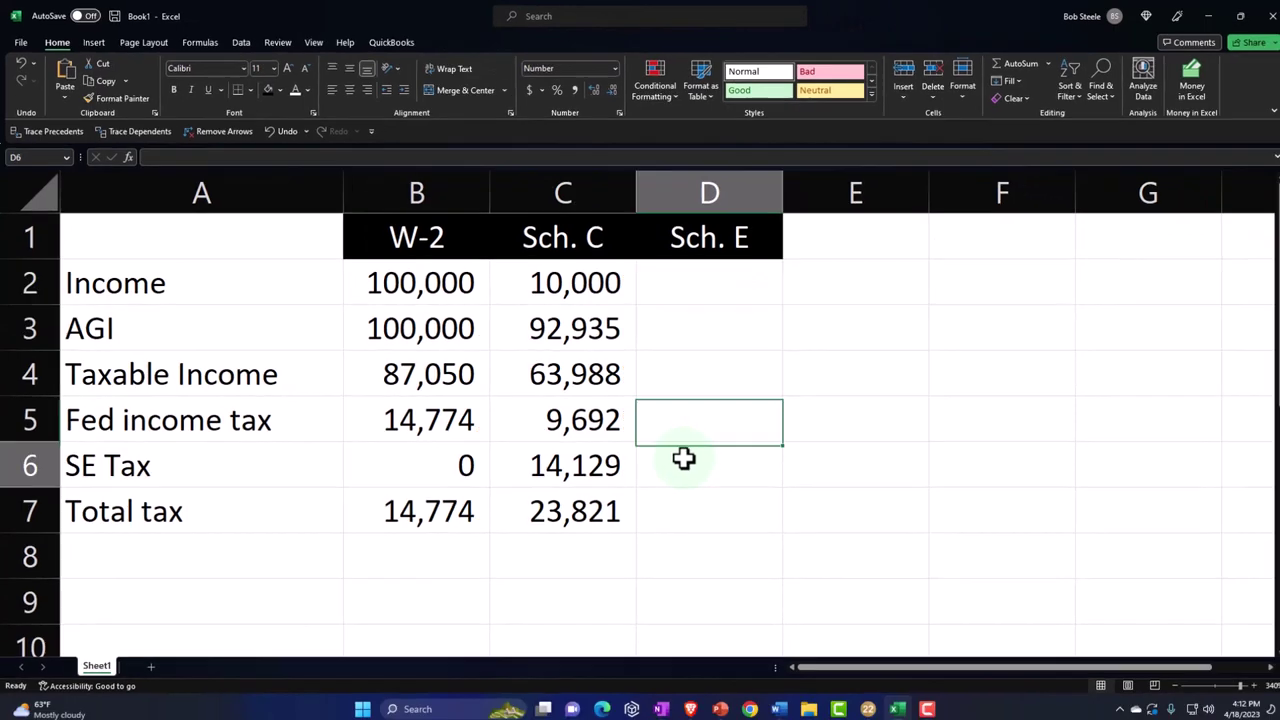
{"action": "left_click", "coordinate": [768, 515]}
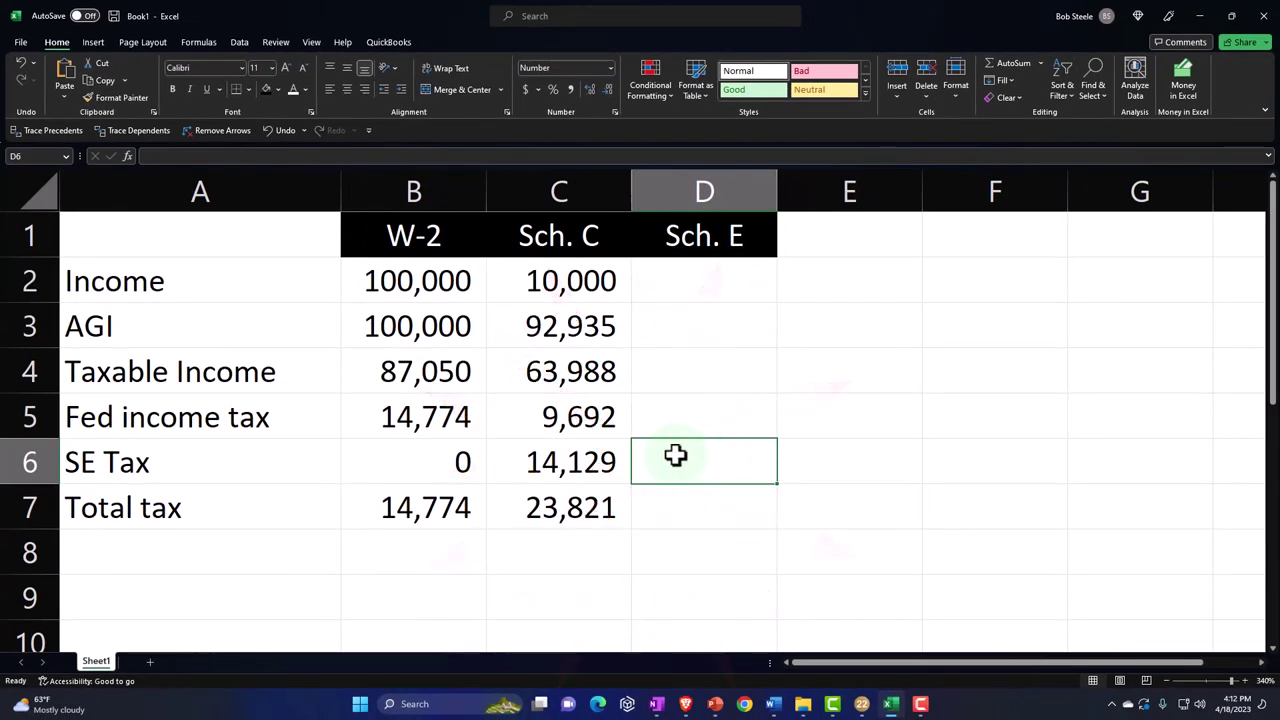
Step: Switch to Lacerte and delete the Misc business from the Schedule C business income input, confirming the deletion
{"action": "key", "text": "alt+Tab"}
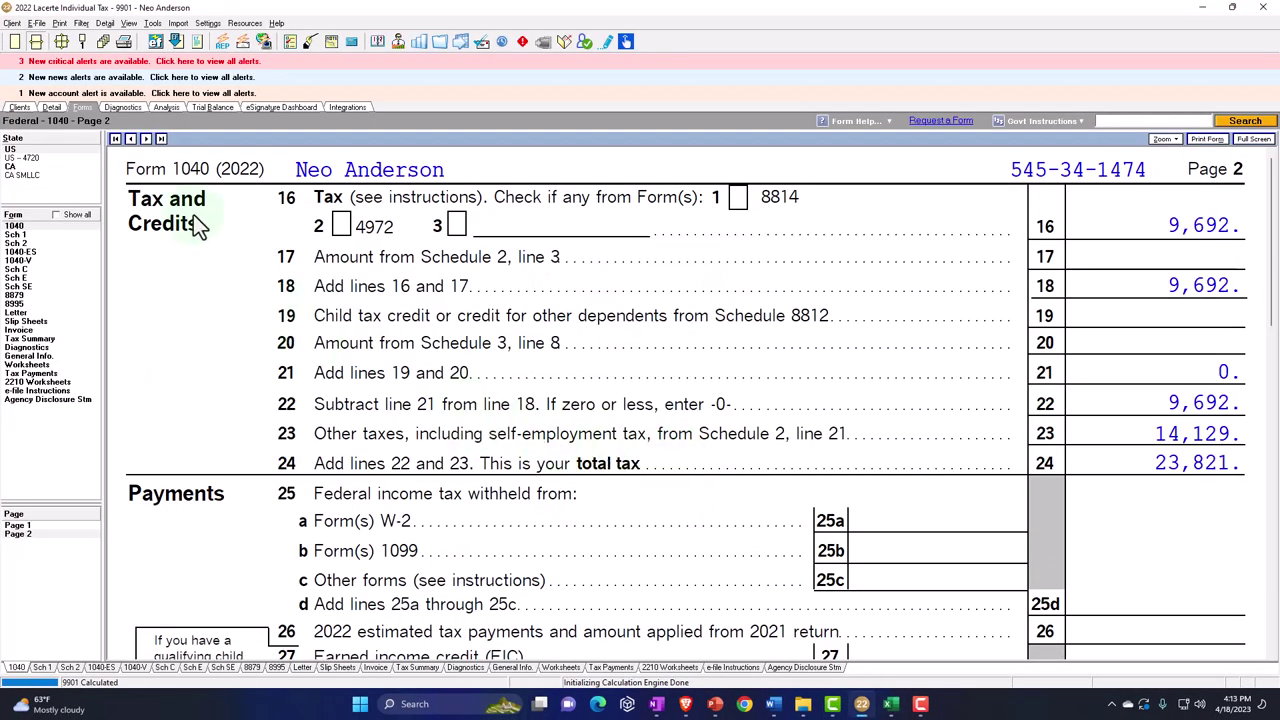
{"action": "left_click", "coordinate": [52, 107]}
{"action": "scroll", "coordinate": [428, 345], "scroll_direction": "down", "scroll_amount": 10}
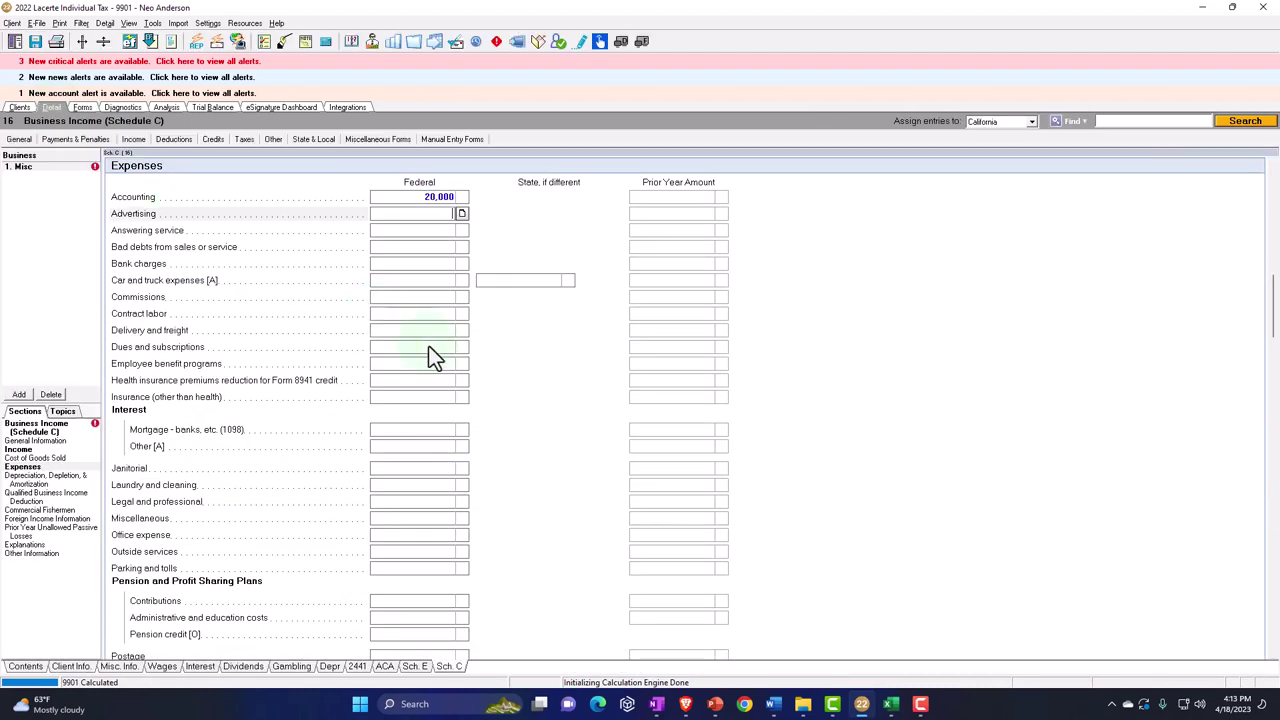
{"action": "scroll", "coordinate": [429, 297], "scroll_direction": "up", "scroll_amount": 3}
{"action": "scroll", "coordinate": [429, 297], "scroll_direction": "up", "scroll_amount": 3}
{"action": "left_click", "coordinate": [430, 314]}
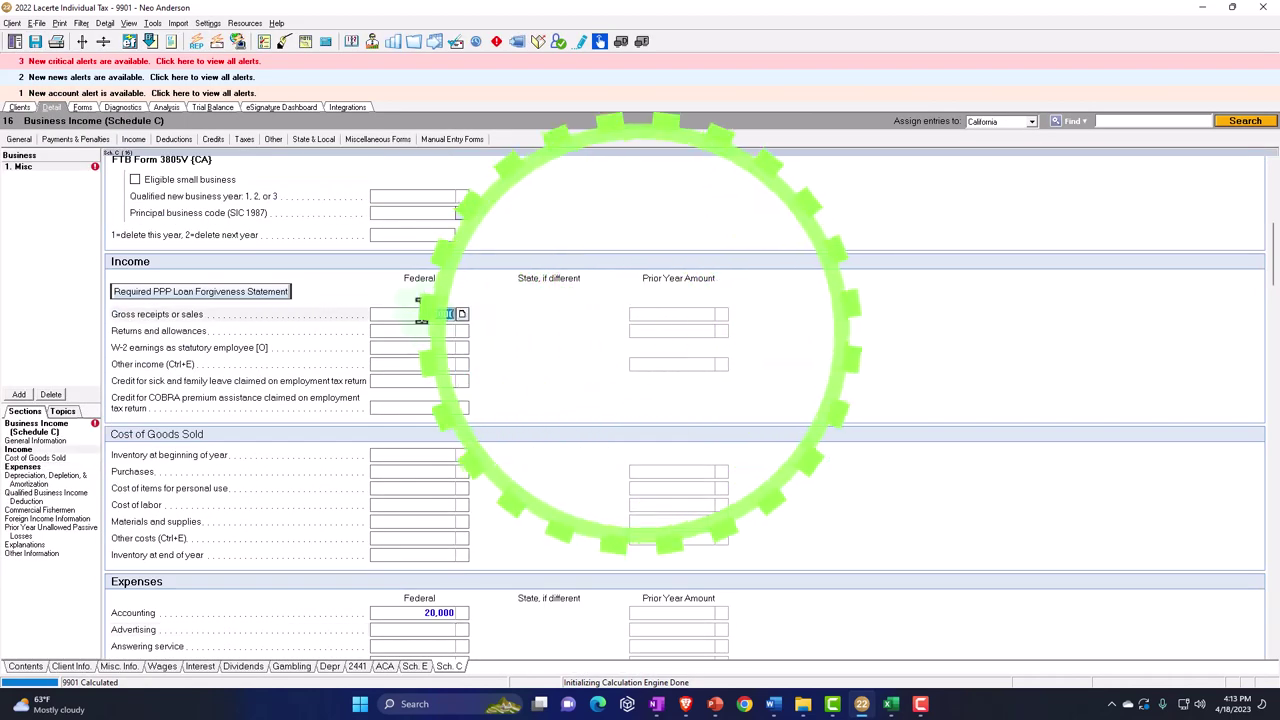
{"action": "left_click", "coordinate": [54, 396]}
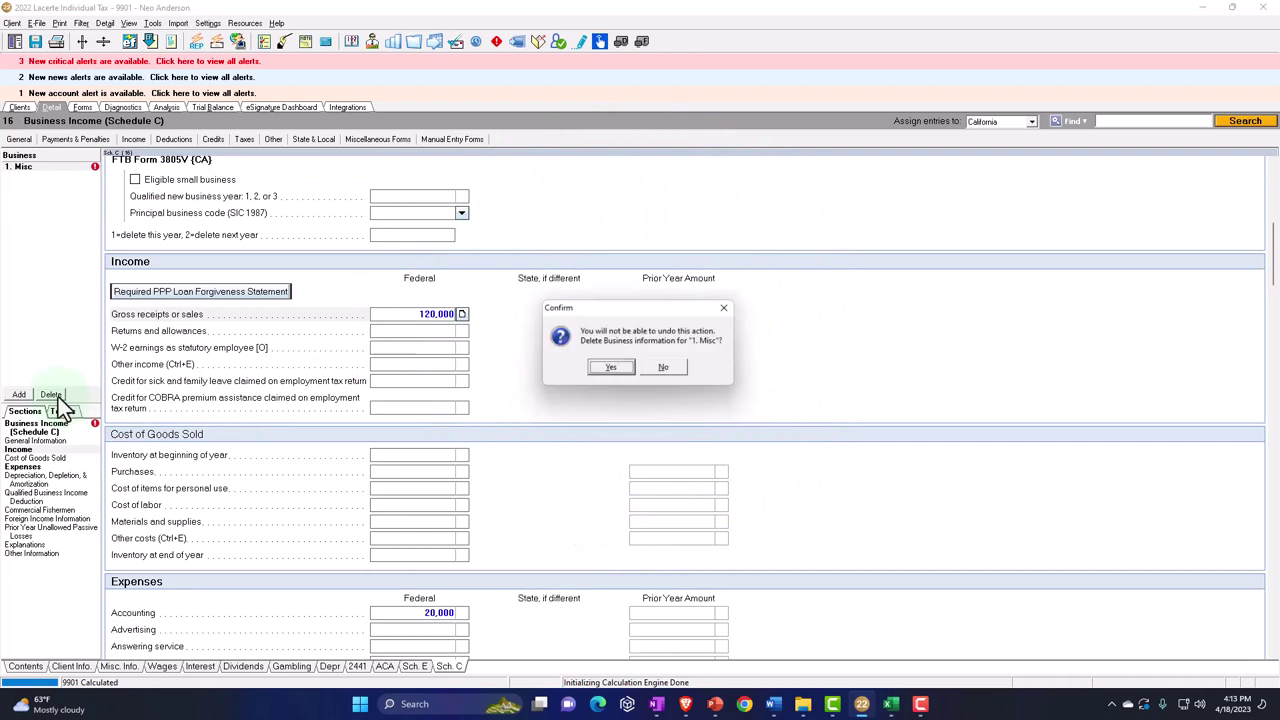
{"action": "left_click", "coordinate": [612, 369]}
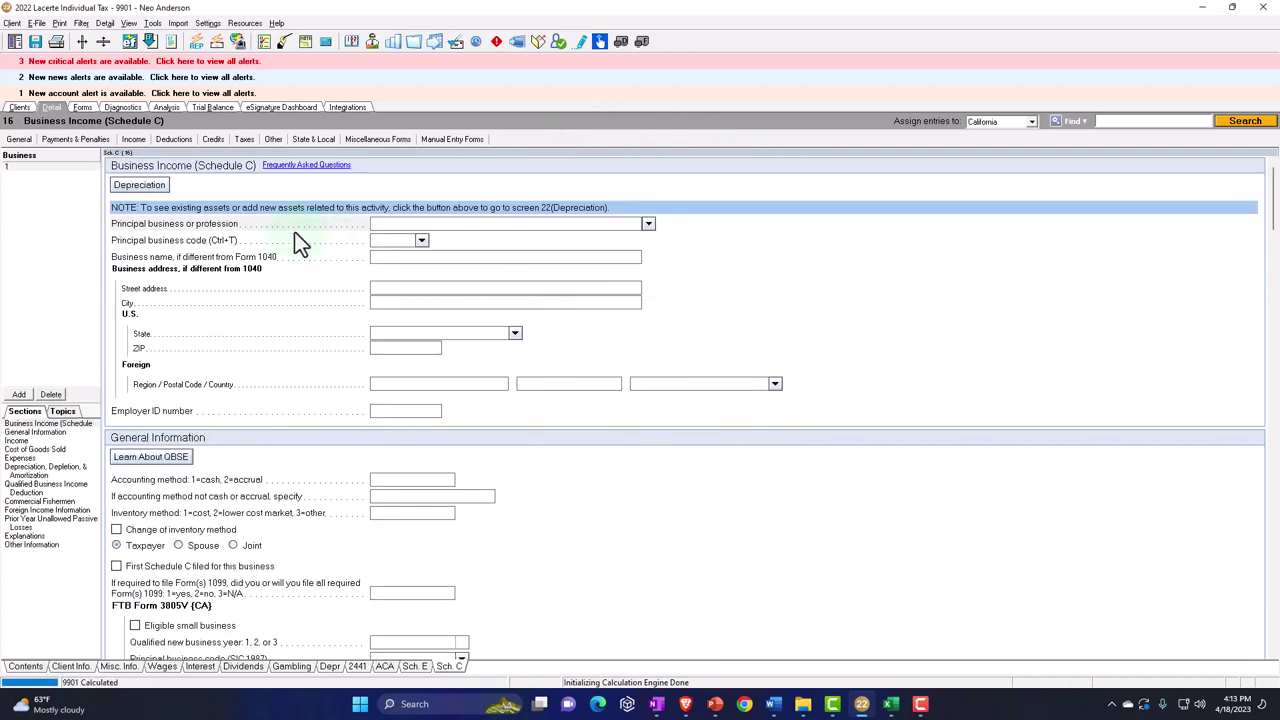
Step: Go to the Rental & Royalty Income (Schedule E) input and open the rents or royalties received amount of the residential property for entry
{"action": "left_click", "coordinate": [138, 142]}
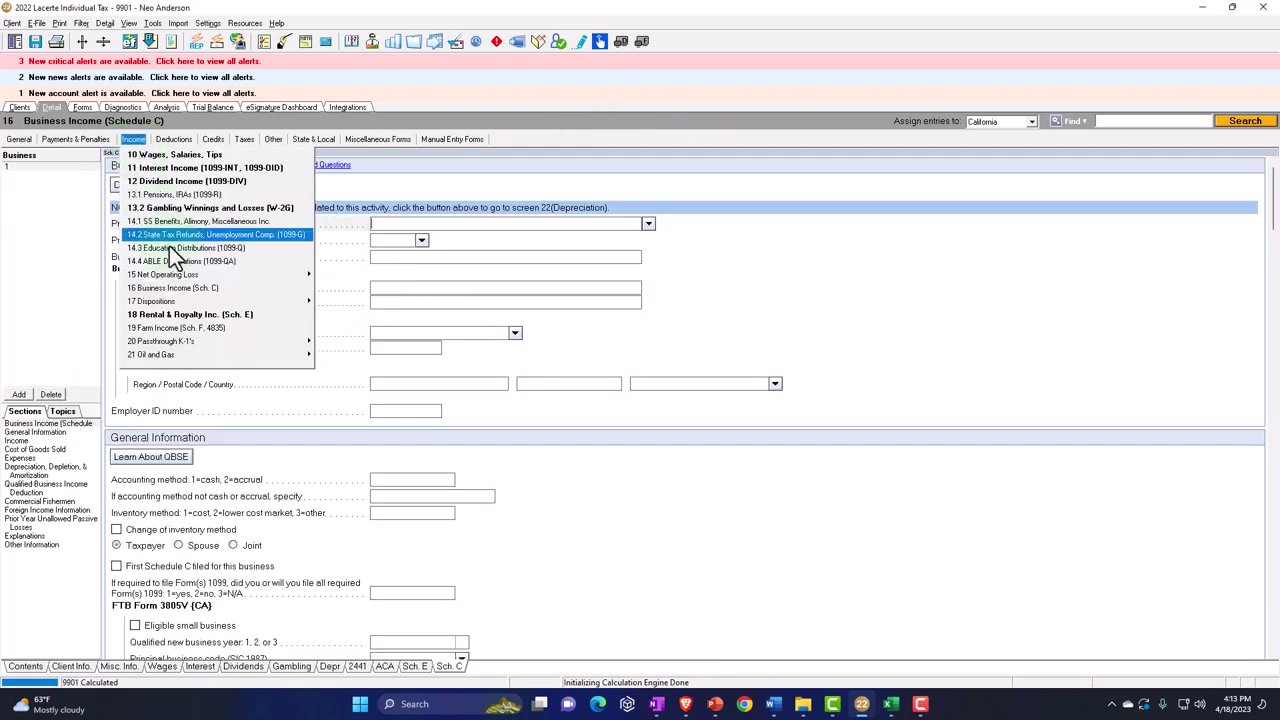
{"action": "left_click", "coordinate": [177, 316]}
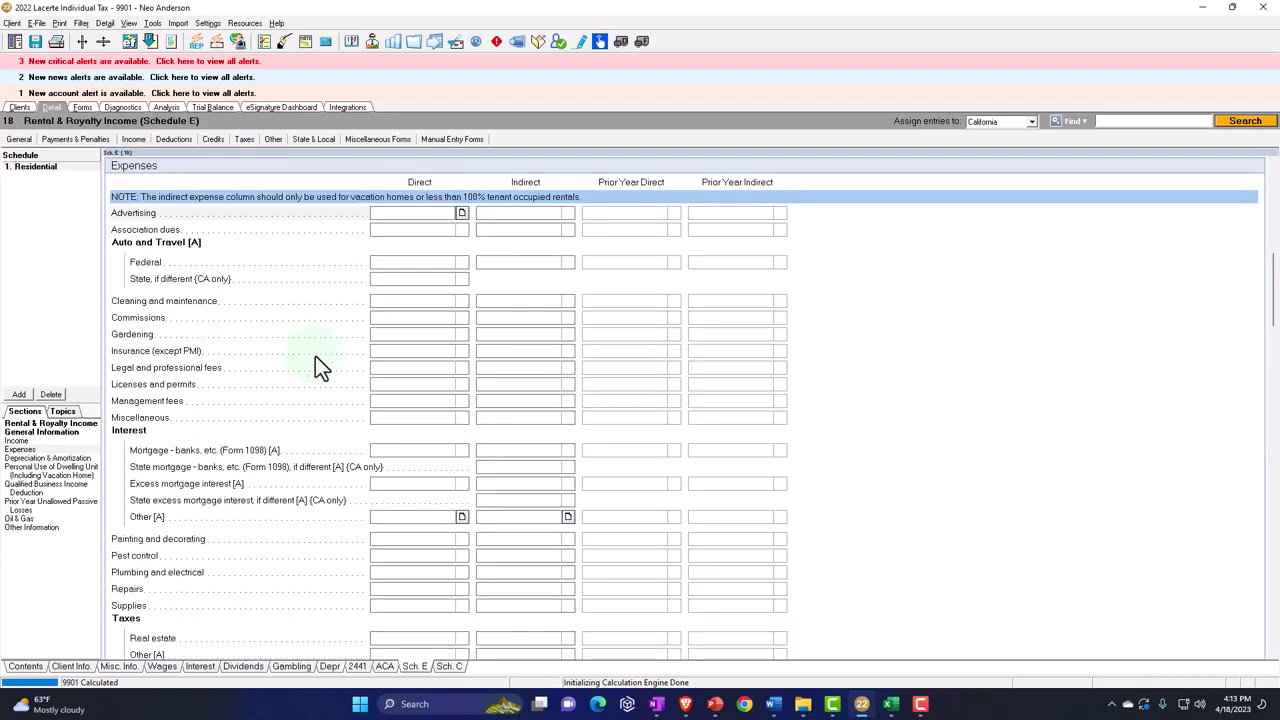
{"action": "scroll", "coordinate": [315, 357], "scroll_direction": "up", "scroll_amount": 8}
{"action": "scroll", "coordinate": [315, 357], "scroll_direction": "down", "scroll_amount": 4}
{"action": "scroll", "coordinate": [318, 366], "scroll_direction": "down", "scroll_amount": 3}
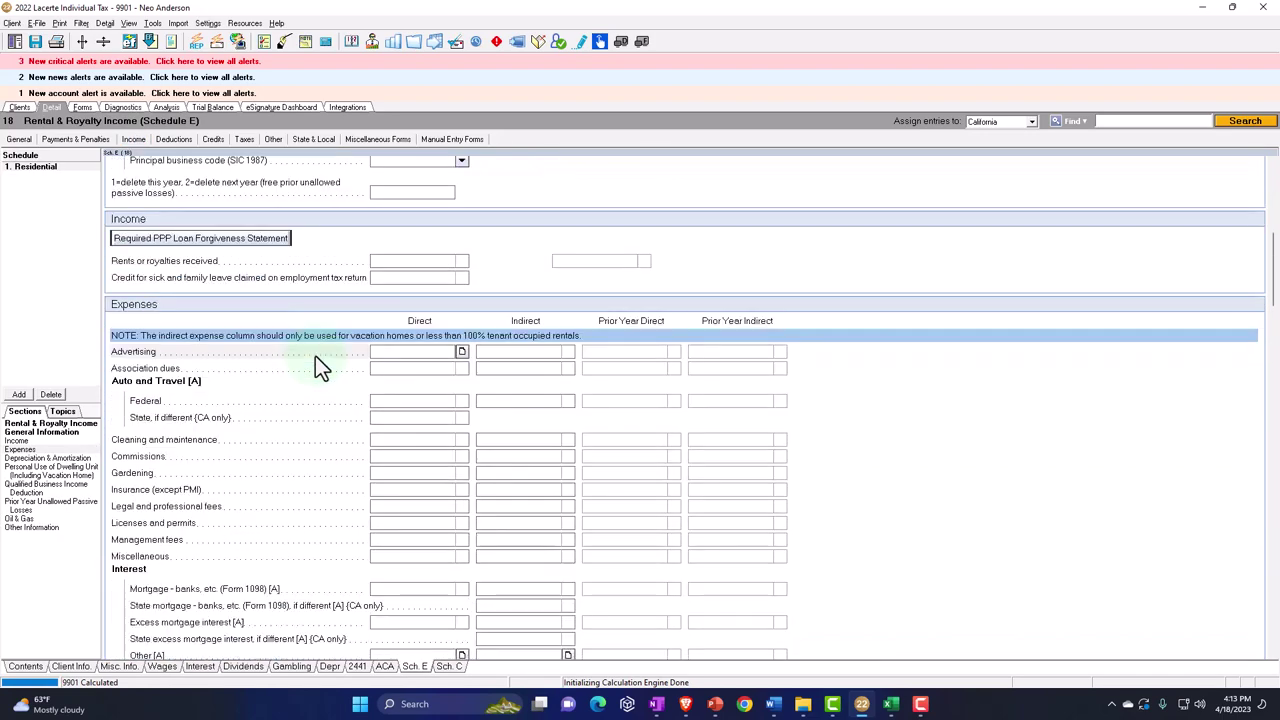
{"action": "left_click", "coordinate": [406, 261]}
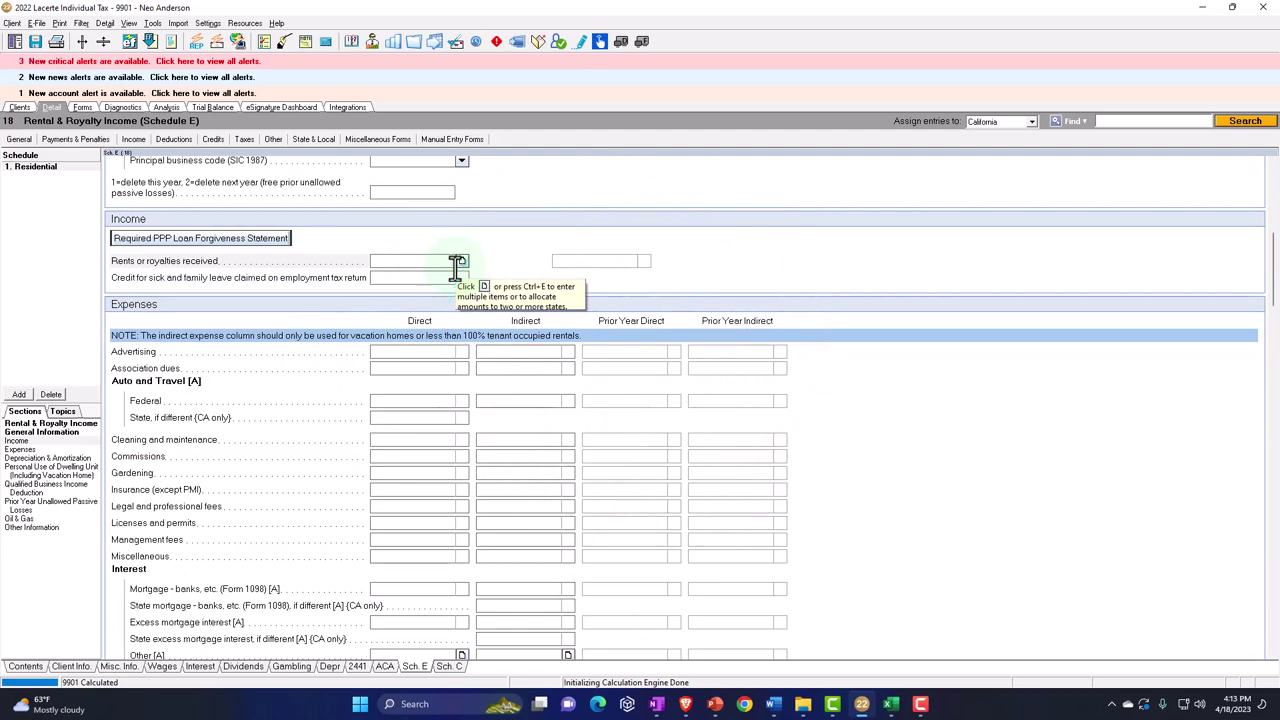
{"action": "double_click", "coordinate": [456, 263]}
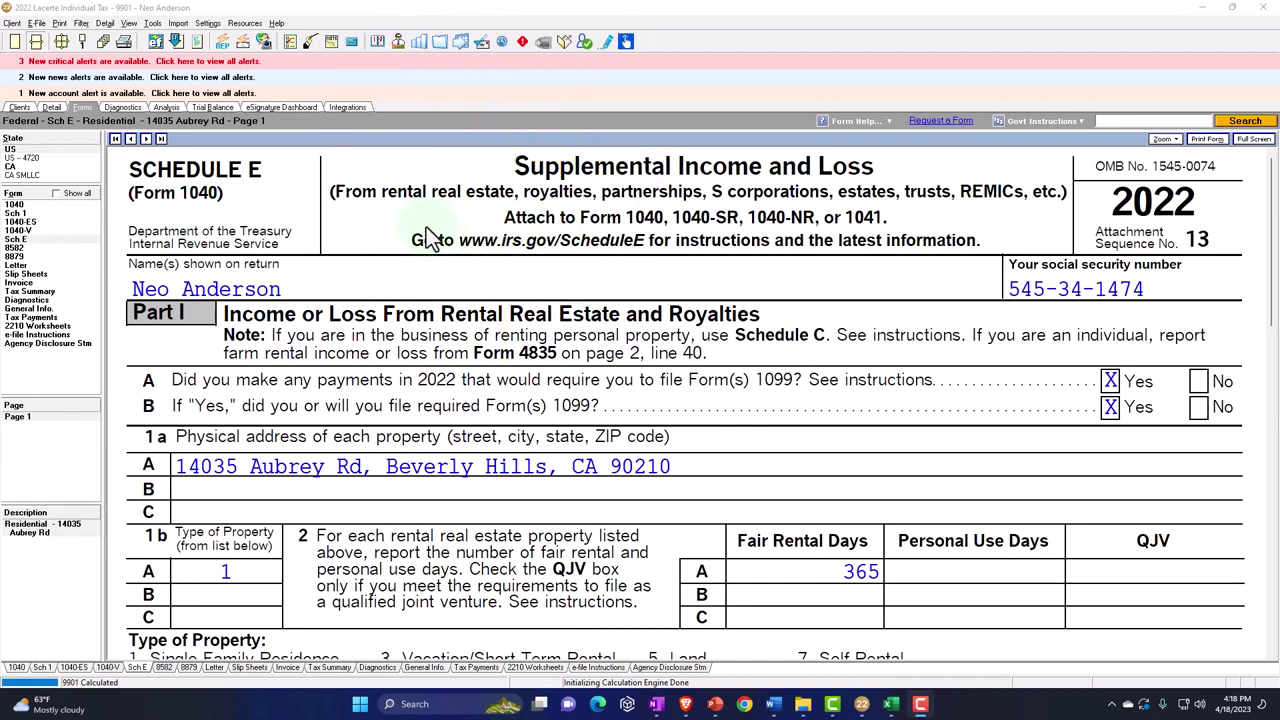
Step: Review the residential property's Schedule E form from rents received through expenses to the total rental income on line 26
{"action": "scroll", "coordinate": [428, 238], "scroll_direction": "down", "scroll_amount": 3}
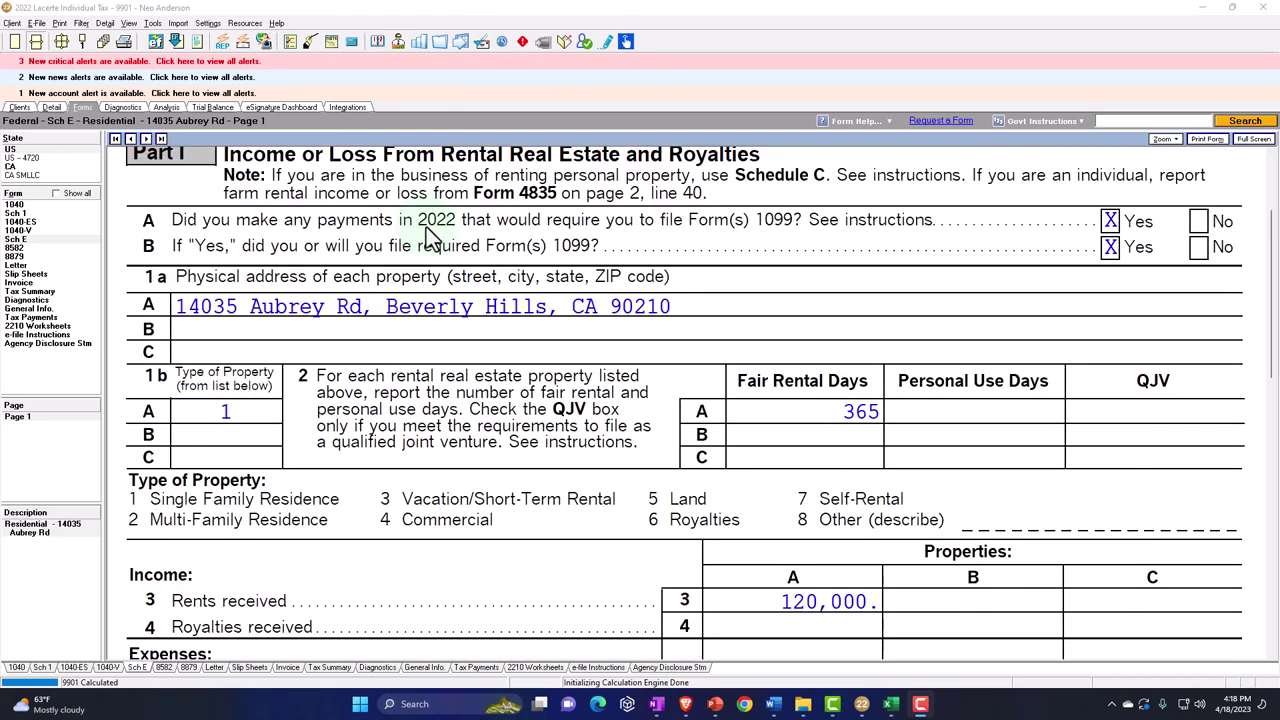
{"action": "scroll", "coordinate": [427, 230], "scroll_direction": "down", "scroll_amount": 6}
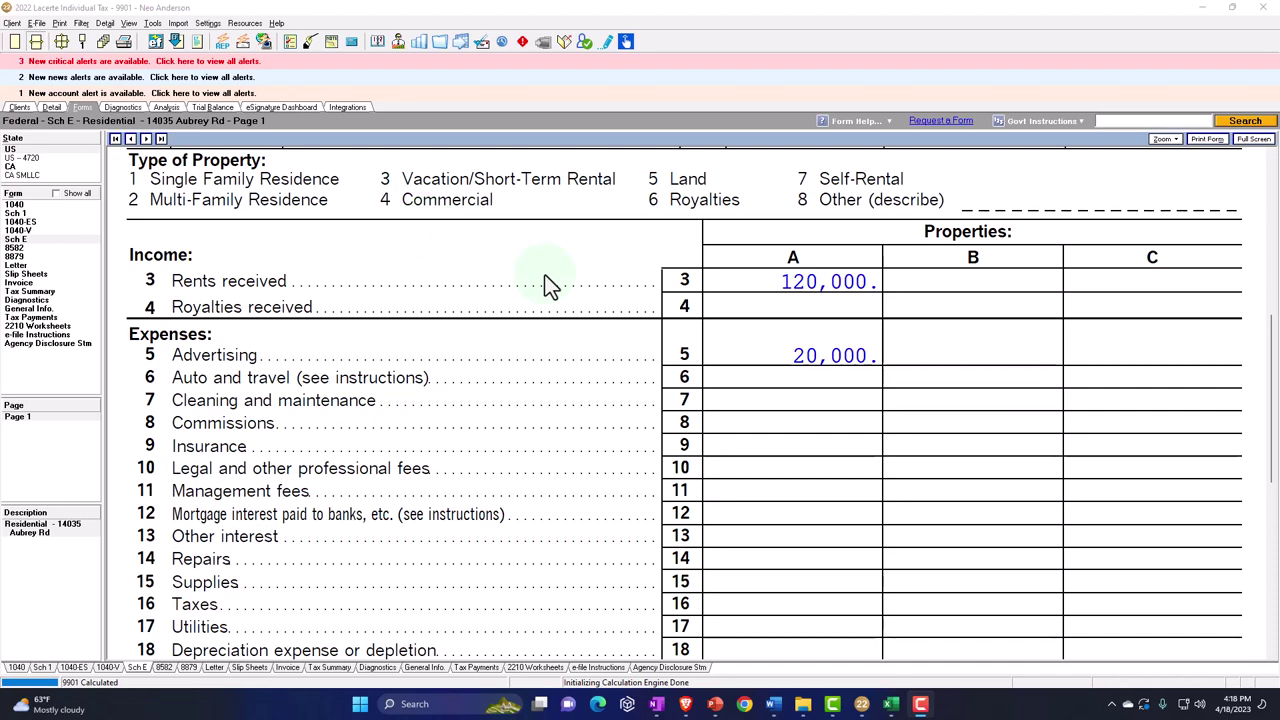
{"action": "scroll", "coordinate": [566, 361], "scroll_direction": "down", "scroll_amount": 2}
{"action": "left_click", "coordinate": [566, 362]}
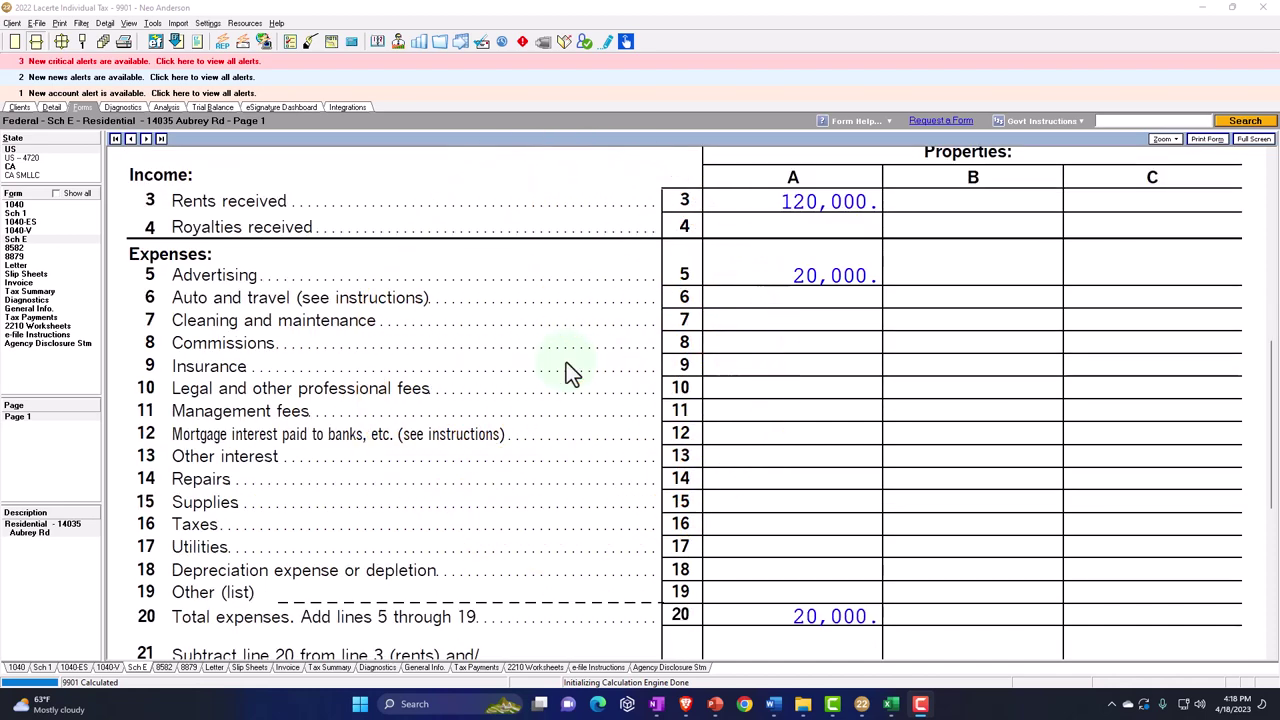
{"action": "scroll", "coordinate": [566, 362], "scroll_direction": "down", "scroll_amount": 10}
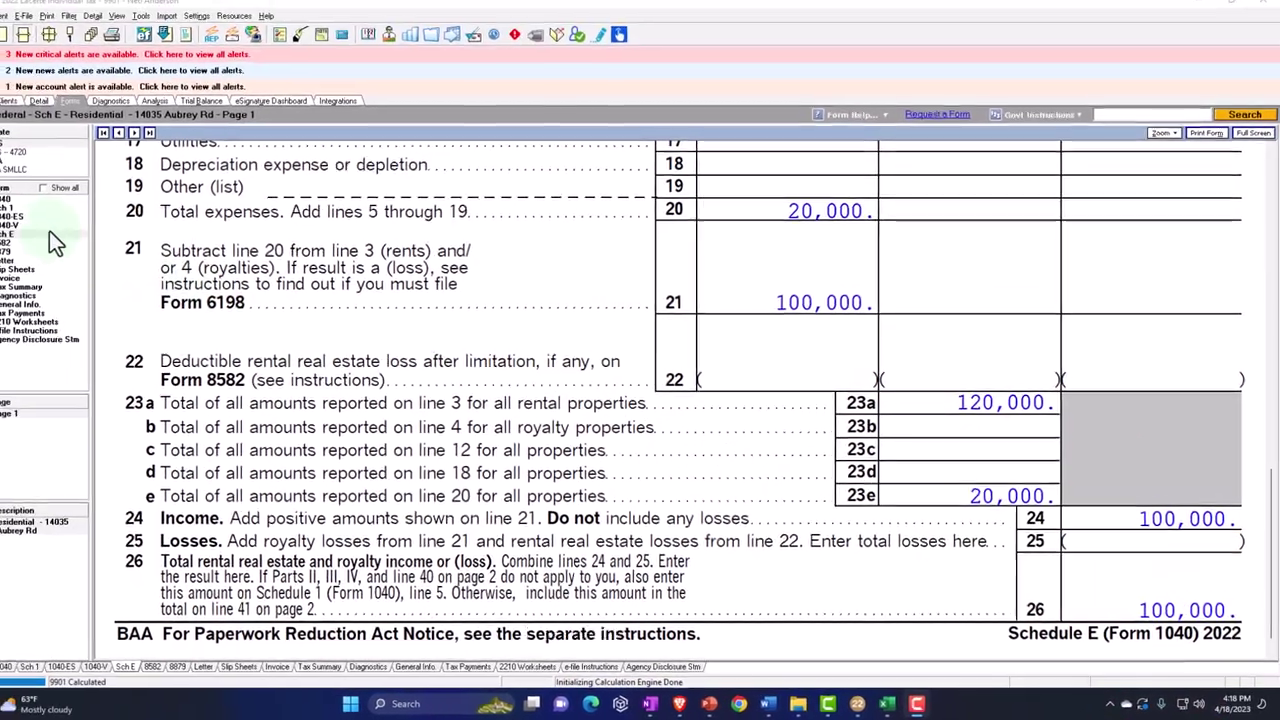
Step: Trace the rental income through Schedule 1 line 5 to the total income, AGI and taxable income lines of Form 1040 page 1
{"action": "left_click", "coordinate": [12, 207]}
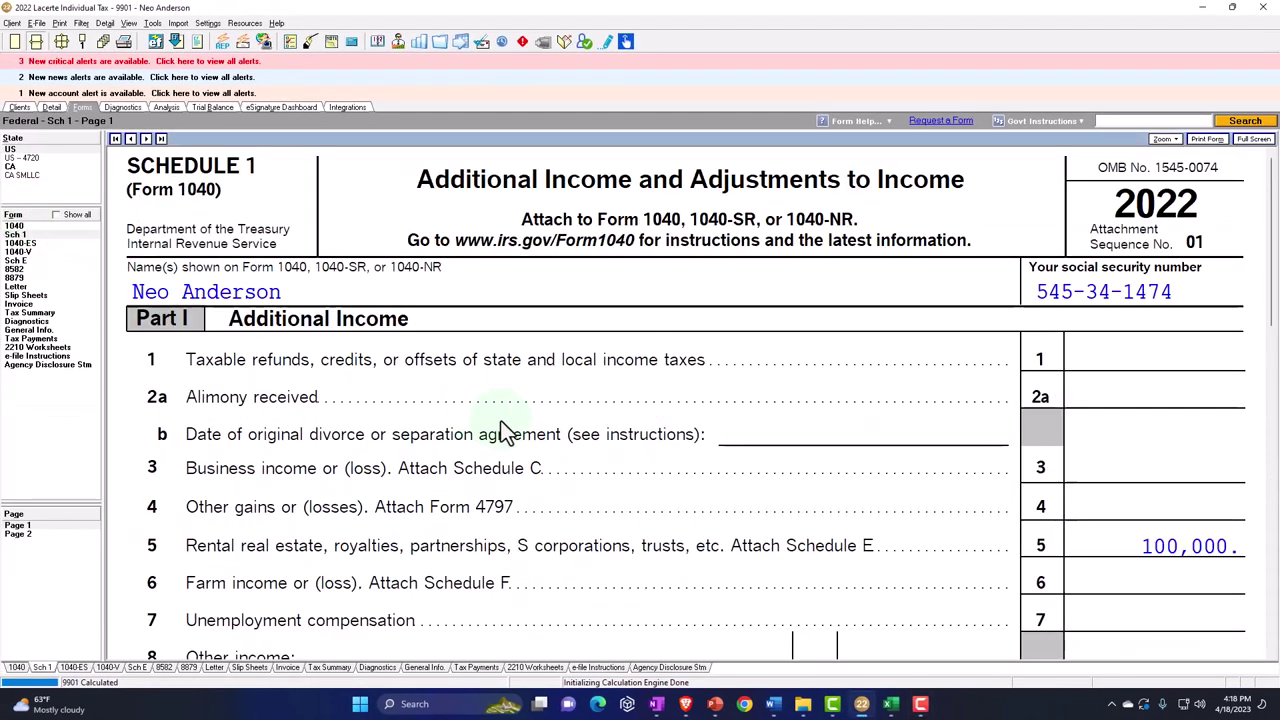
{"action": "left_click", "coordinate": [1082, 556]}
{"action": "left_click", "coordinate": [28, 227]}
{"action": "scroll", "coordinate": [555, 390], "scroll_direction": "down", "scroll_amount": 5}
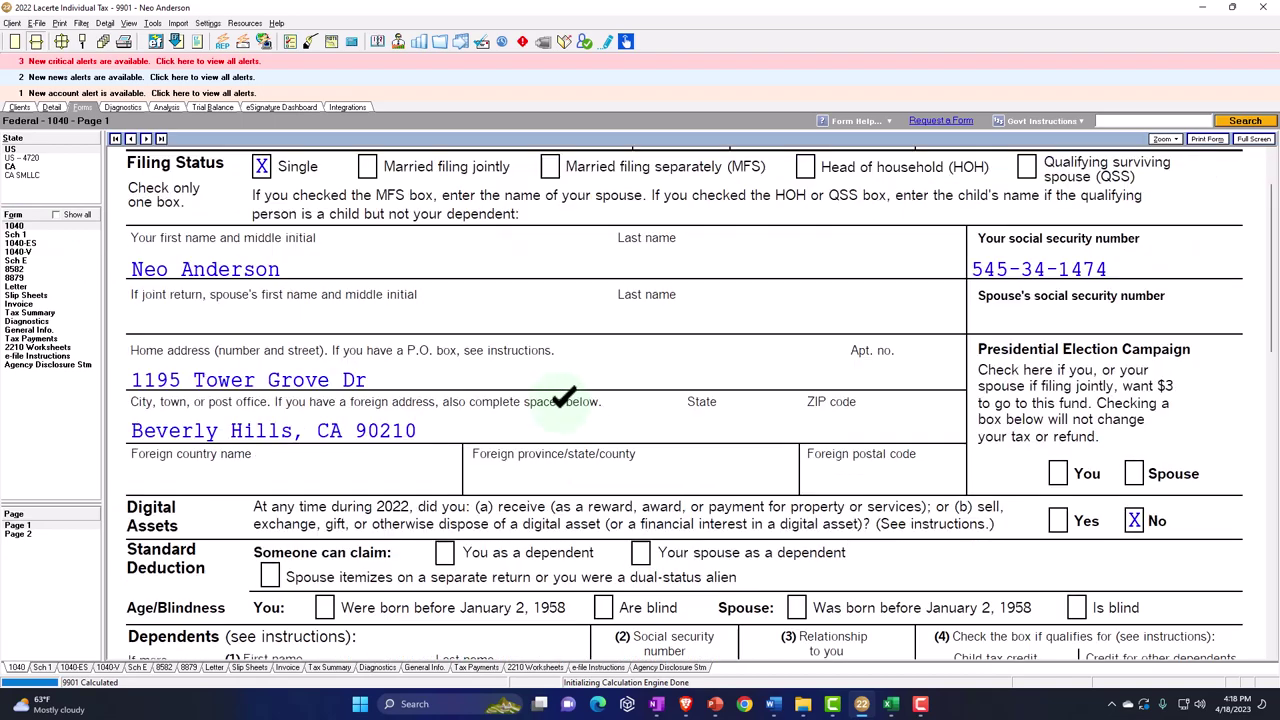
{"action": "scroll", "coordinate": [565, 418], "scroll_direction": "down", "scroll_amount": 8}
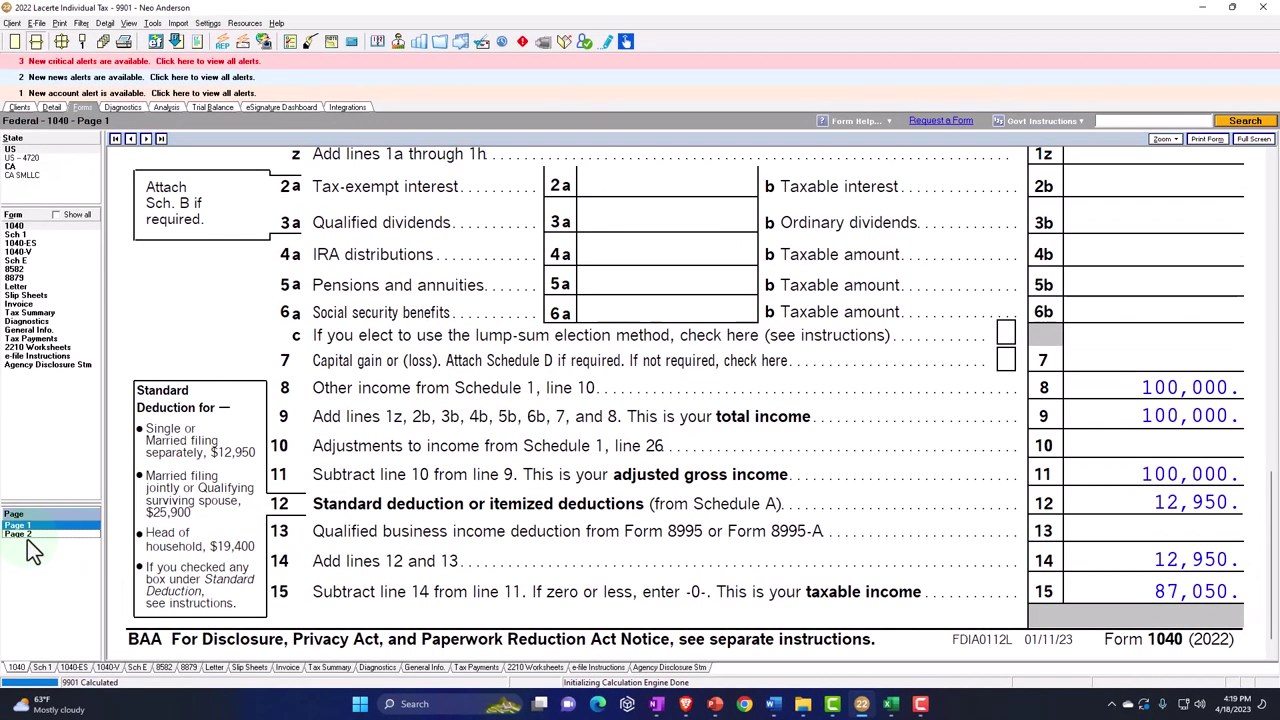
Step: Check the tax and total tax lines on Form 1040 page 2, and return to the income lines on page 1
{"action": "left_click", "coordinate": [20, 534]}
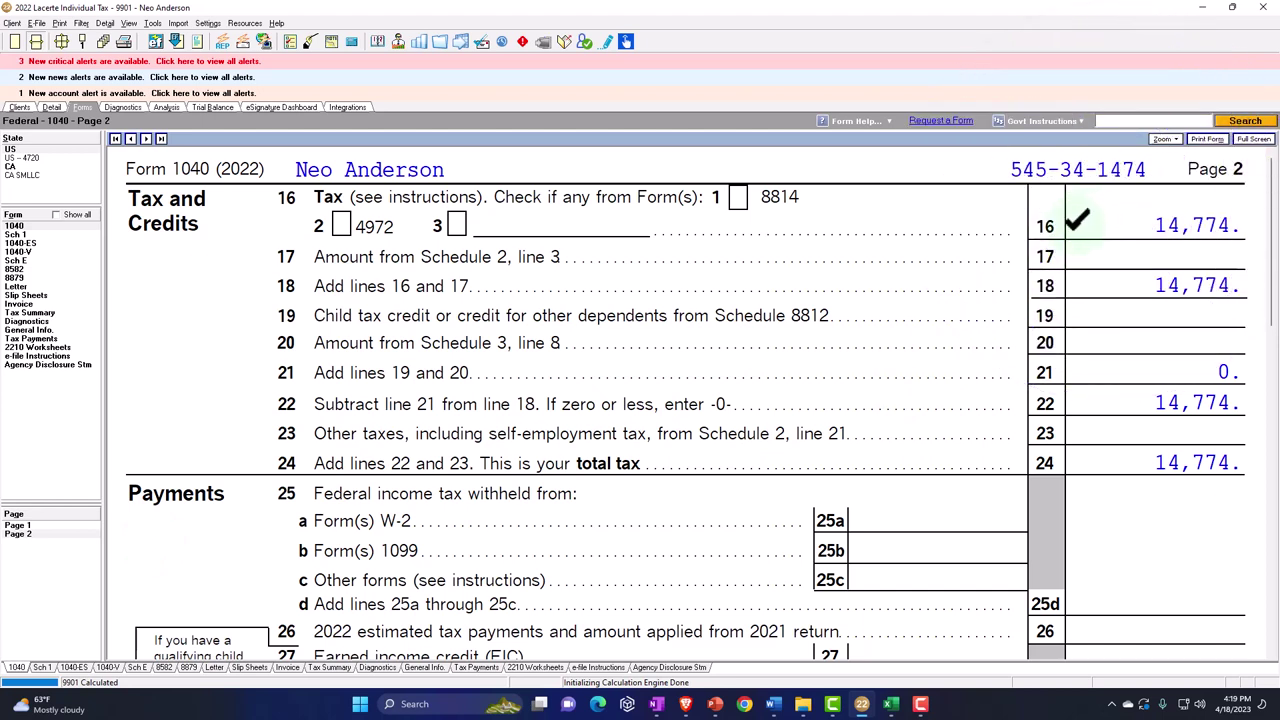
{"action": "left_click", "coordinate": [18, 525]}
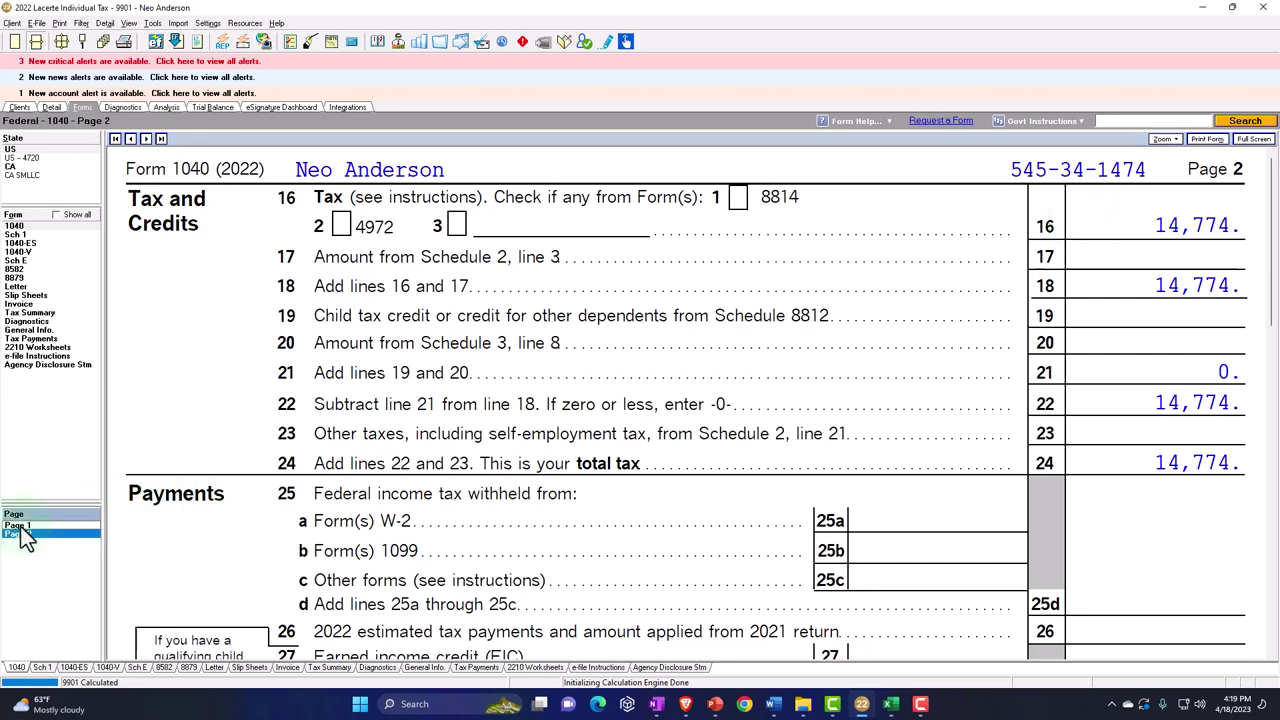
{"action": "scroll", "coordinate": [517, 489], "scroll_direction": "down", "scroll_amount": 15}
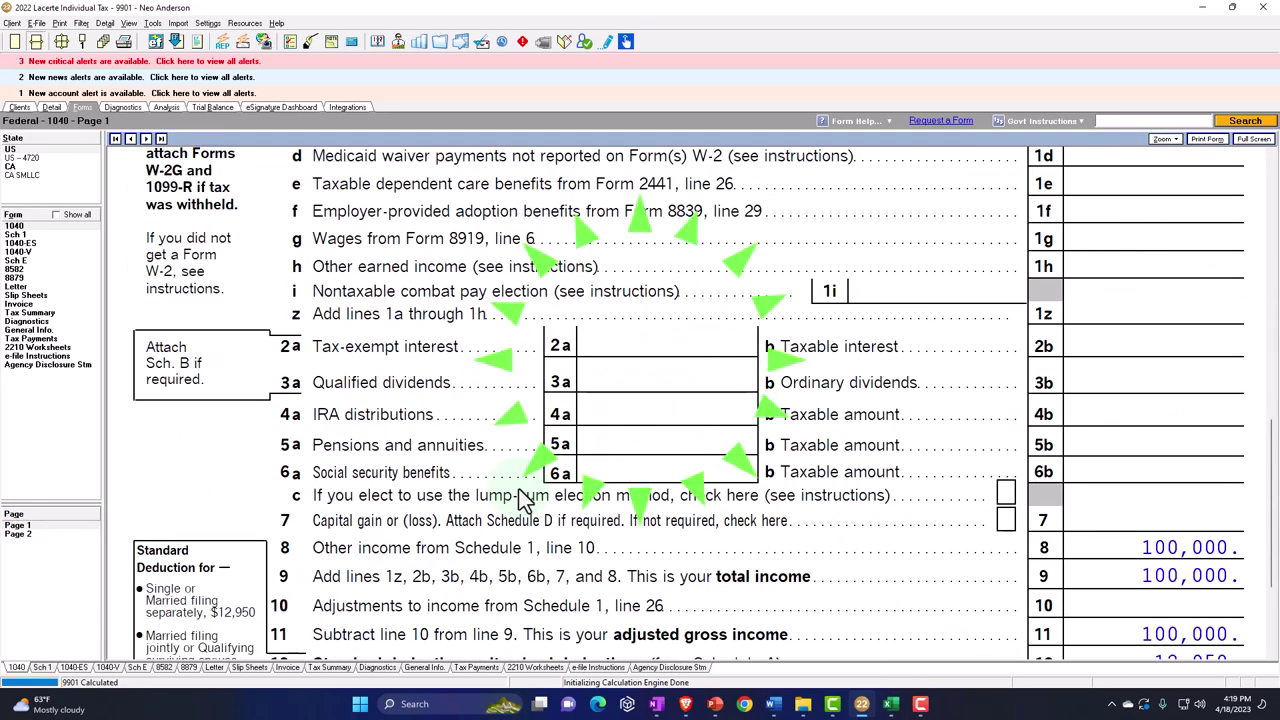
Step: Switch to the Excel comparison table and correct the Sch. C income to 100,000
{"action": "left_click", "coordinate": [890, 704]}
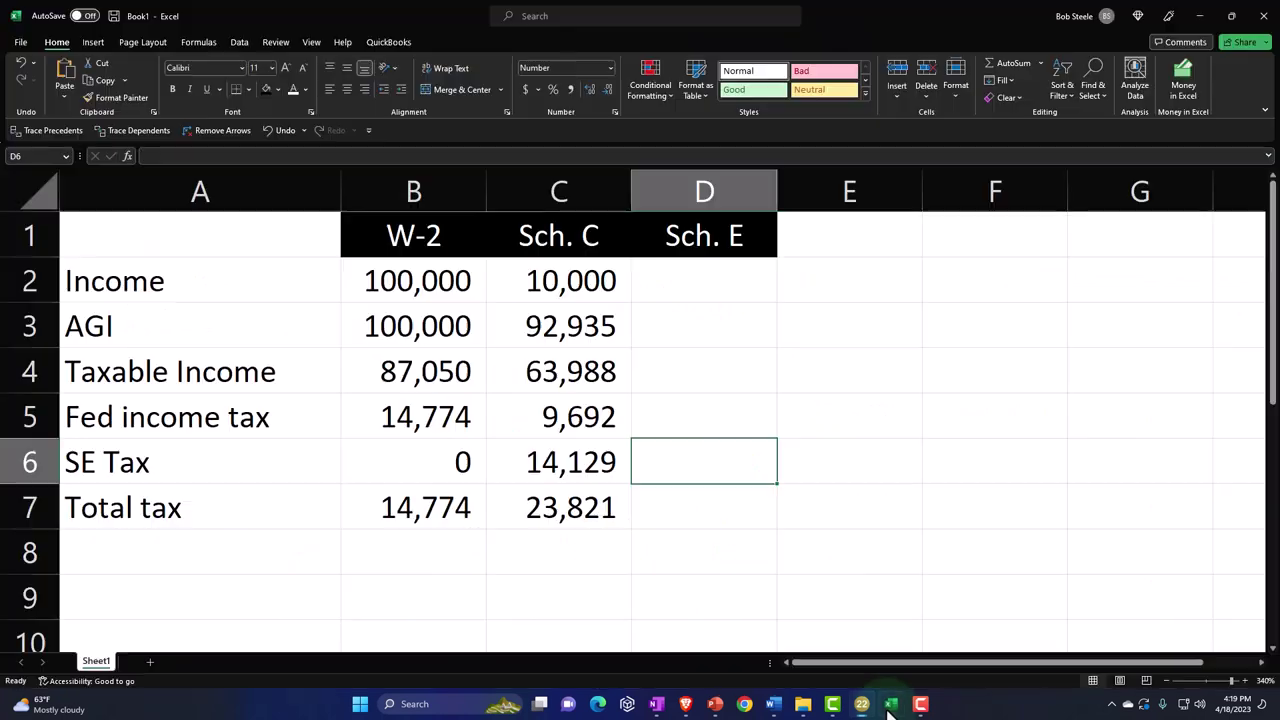
{"action": "left_click", "coordinate": [697, 287]}
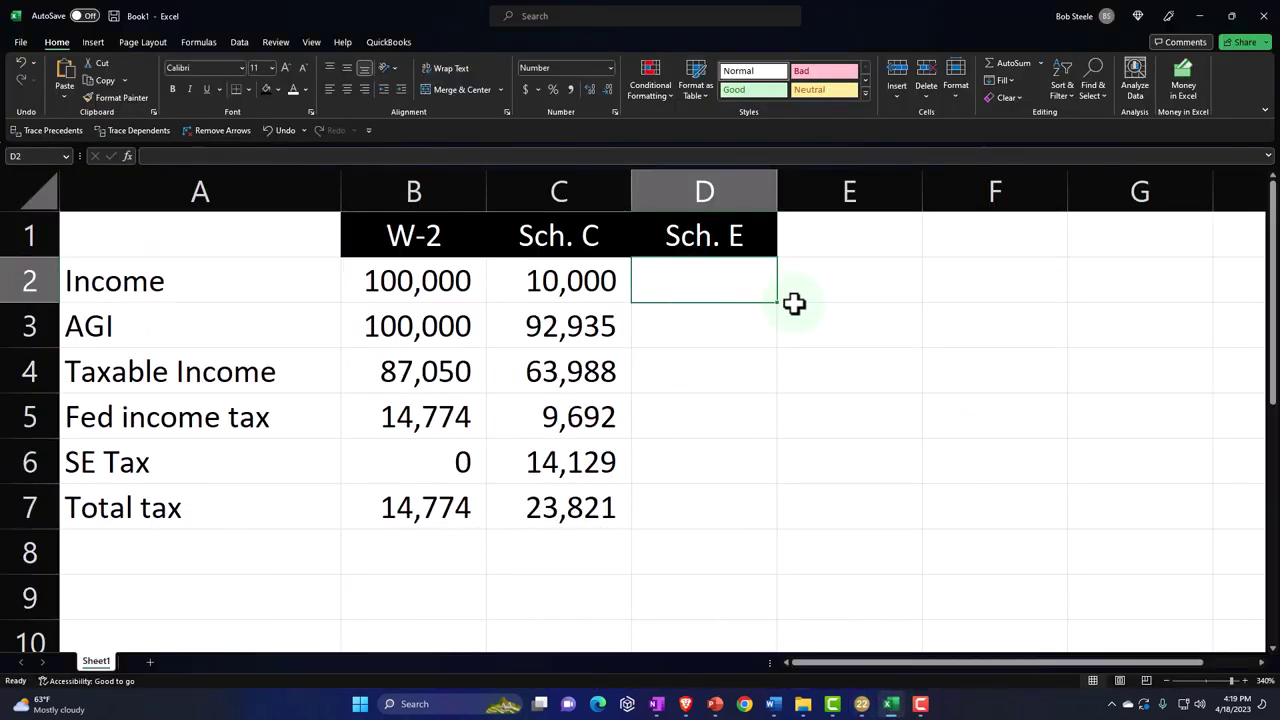
{"action": "key", "text": "Left"}
{"action": "type", "text": "10"}
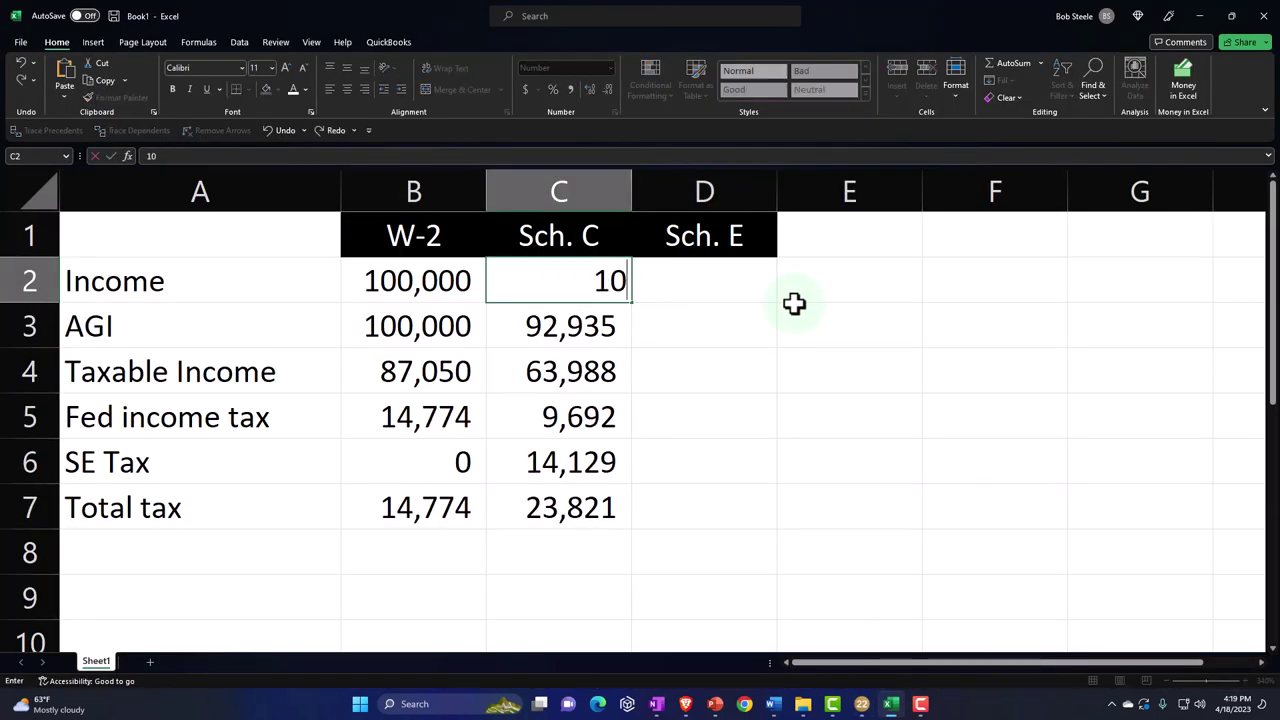
{"action": "type", "text": "0000"}
{"action": "key", "text": "Right"}
Step: Enter 100,000 as the Sch. E income
{"action": "type", "text": "100,00"}
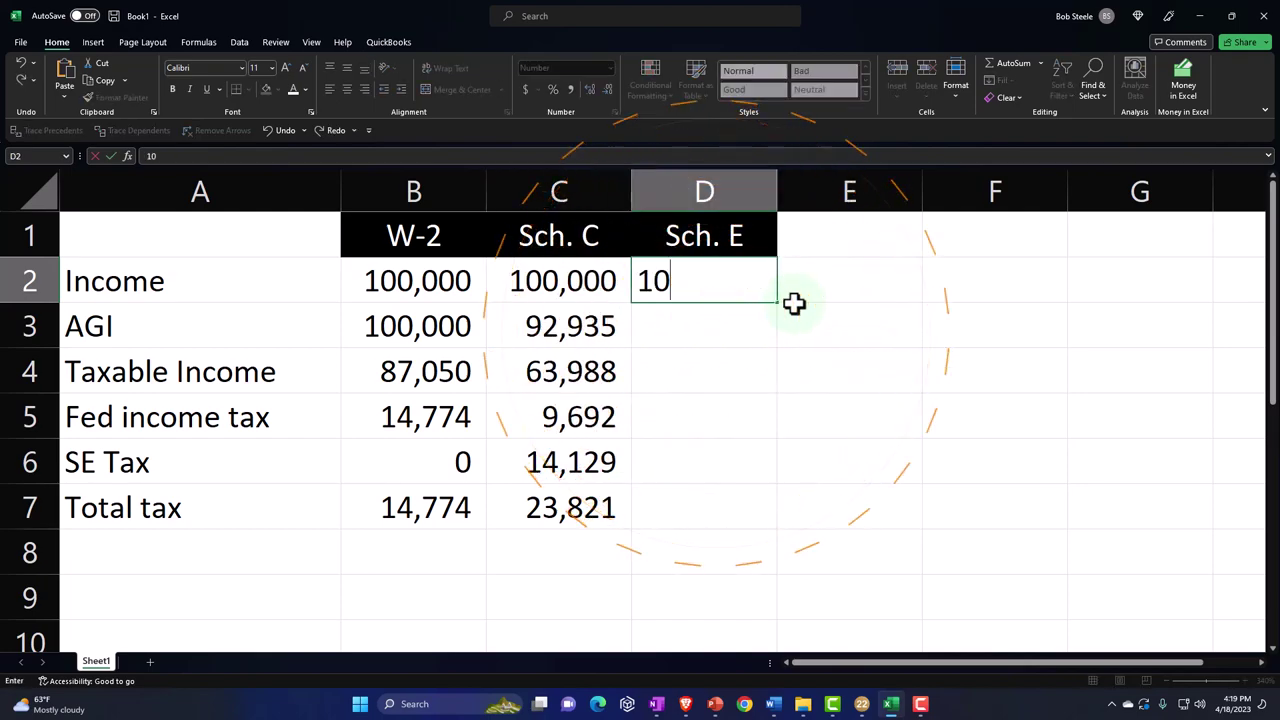
{"action": "type", "text": "000"}
{"action": "key", "text": "Tab"}
{"action": "key", "text": "Return"}
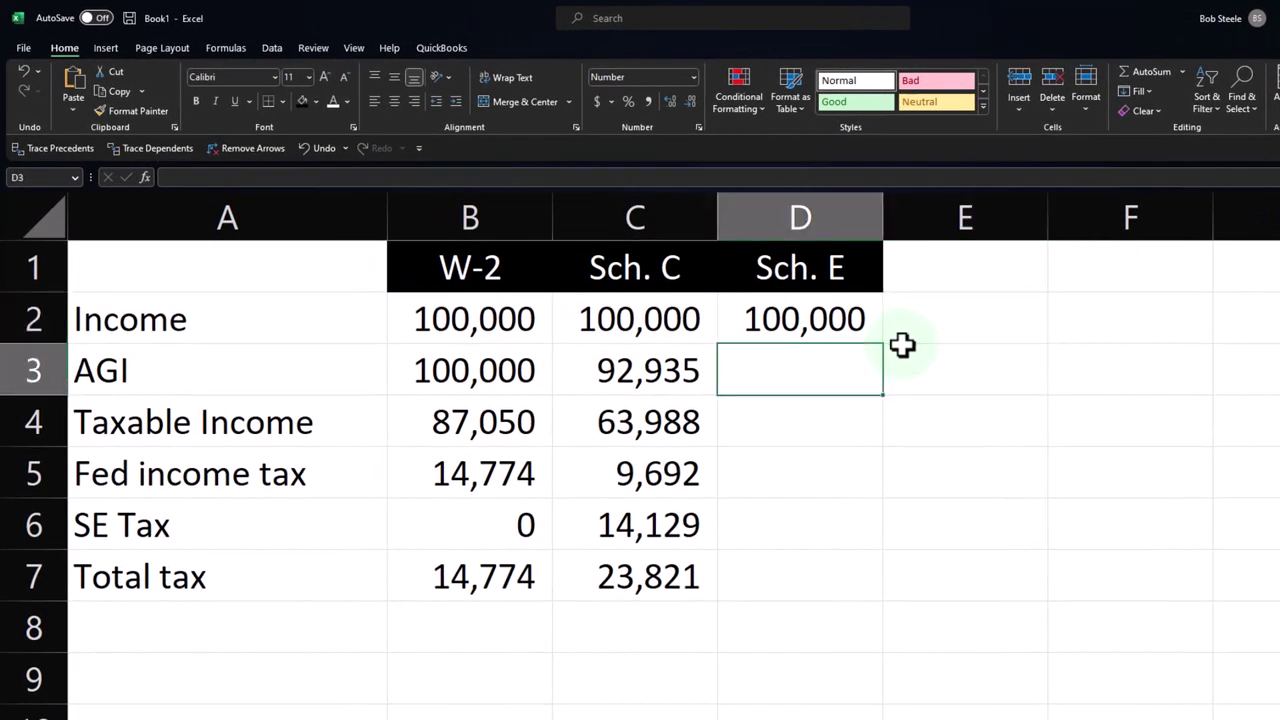
Step: Enter 100,000 as the Sch. E AGI and 87,050 as the Sch. E taxable income
{"action": "type", "text": "100000"}
{"action": "key", "text": "Return"}
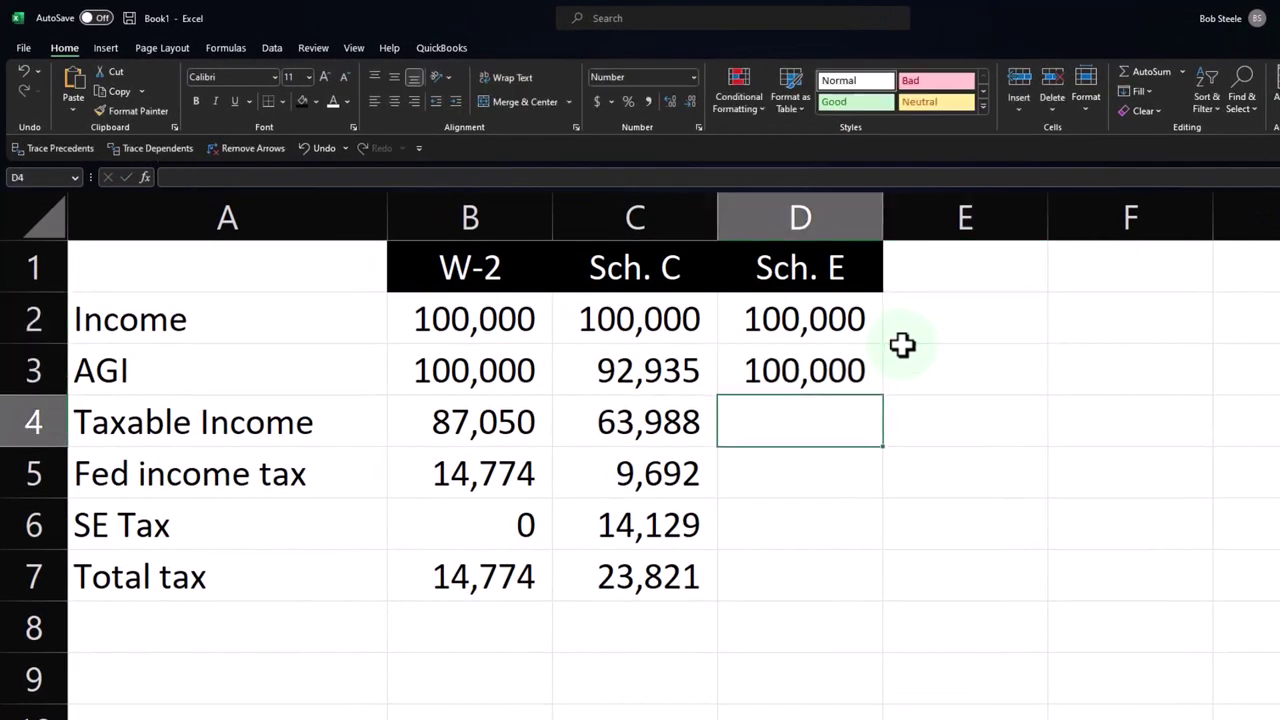
{"action": "type", "text": "87,0"}
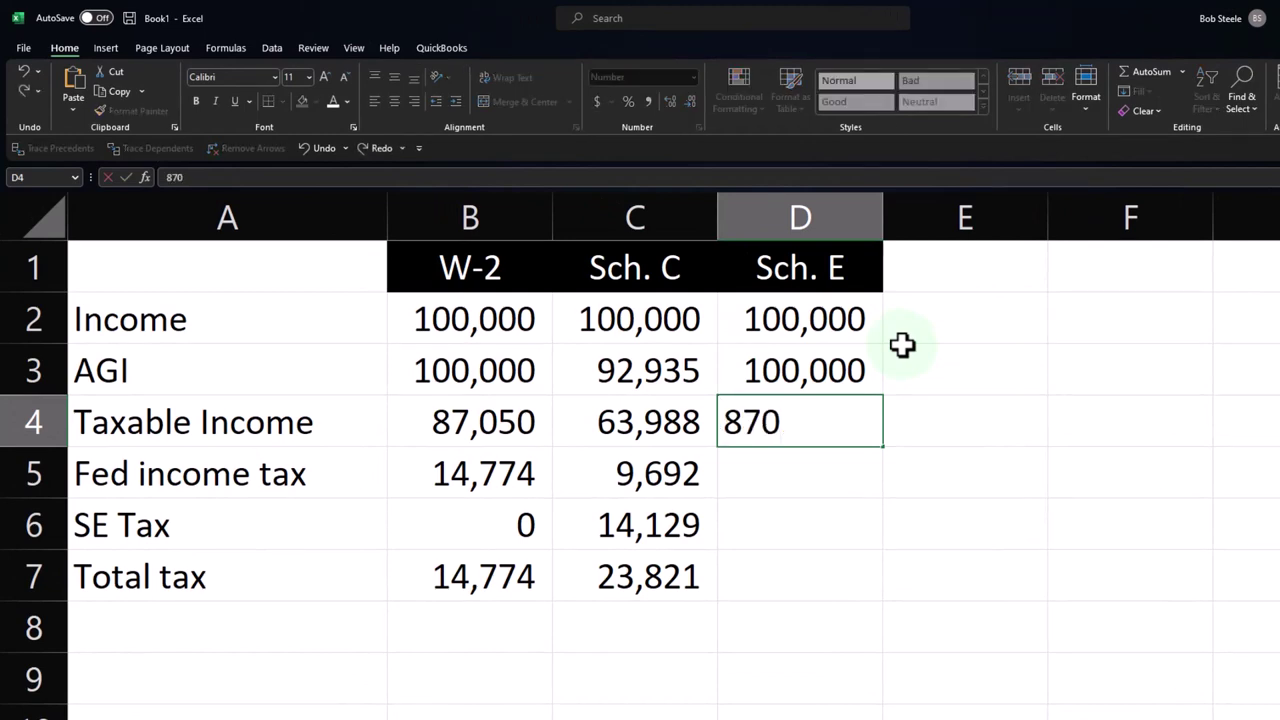
{"action": "type", "text": "50"}
{"action": "key", "text": "Return"}
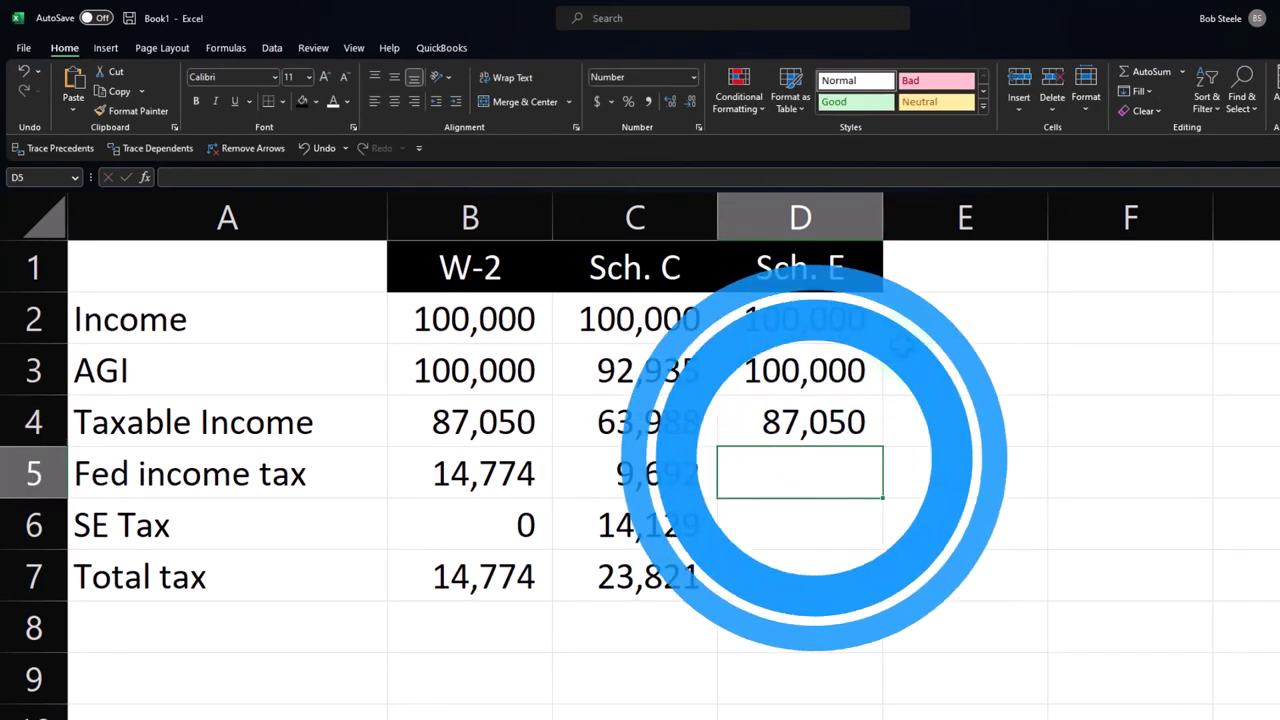
Step: Check the tax on Form 1040 page 2 in Lacerte and enter 14,774 as the Sch. E federal income tax in Excel
{"action": "key", "text": "alt+Tab"}
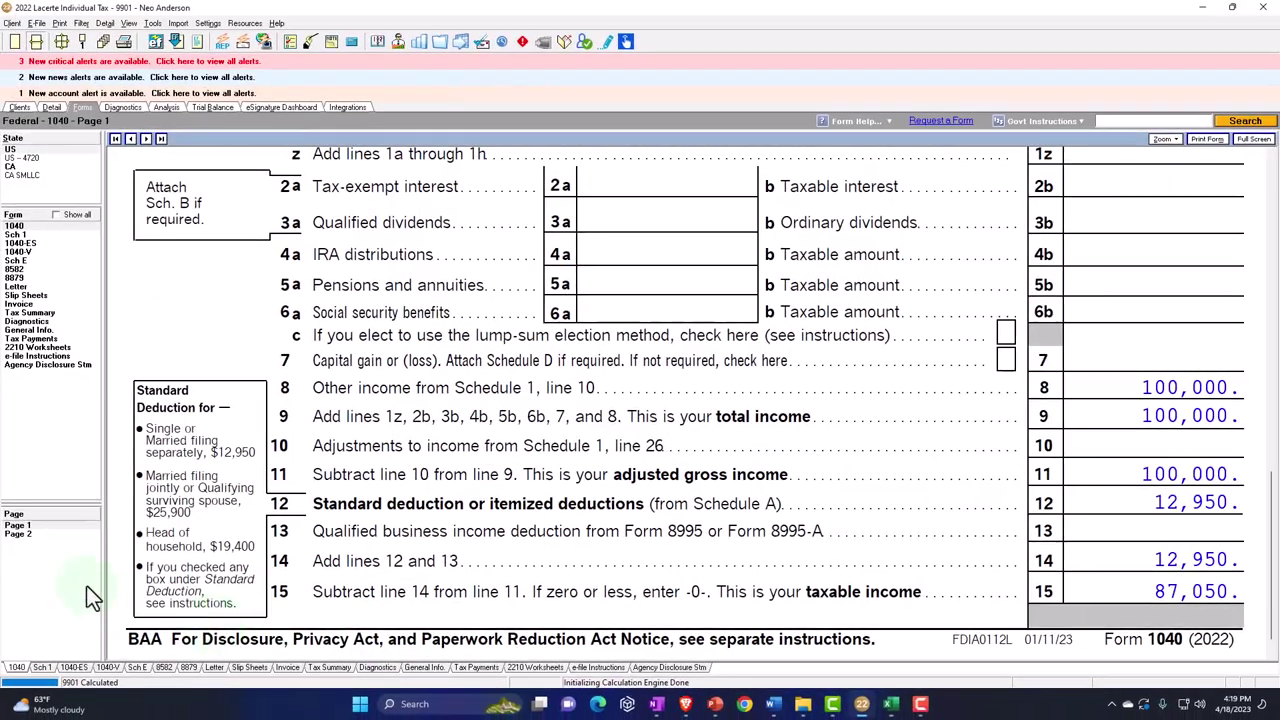
{"action": "left_click", "coordinate": [18, 533]}
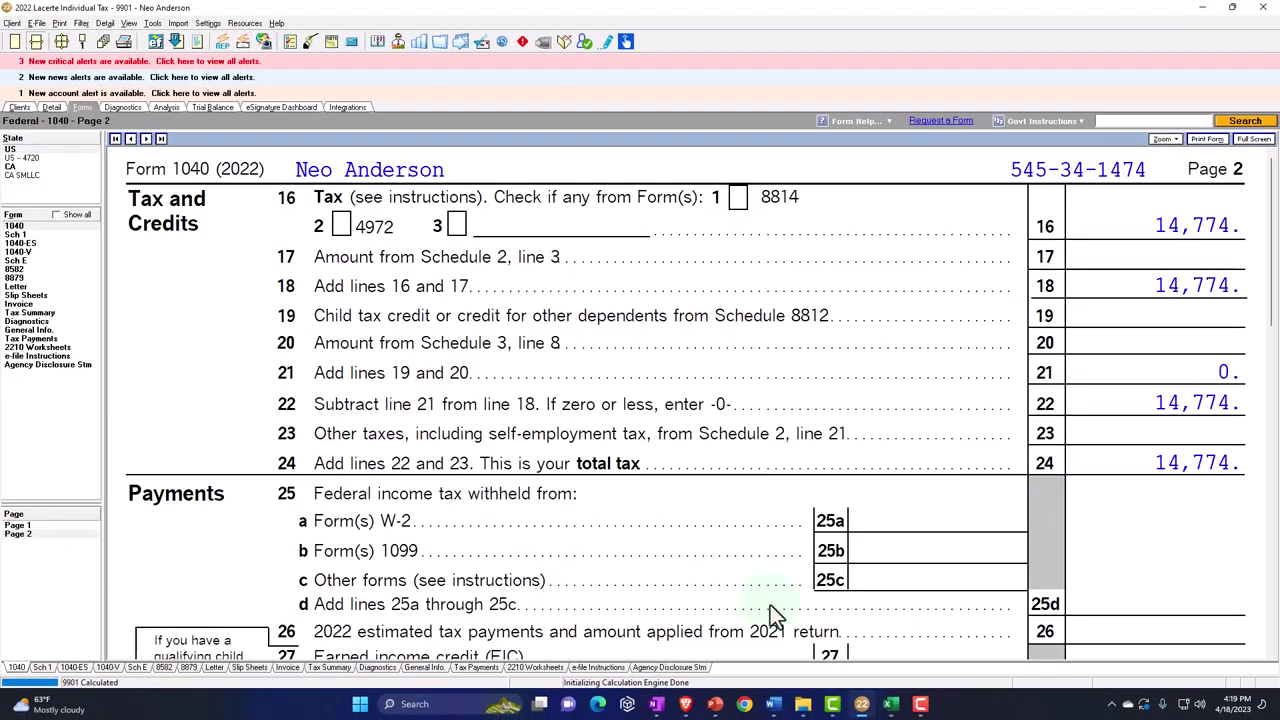
{"action": "key", "text": "alt+Tab"}
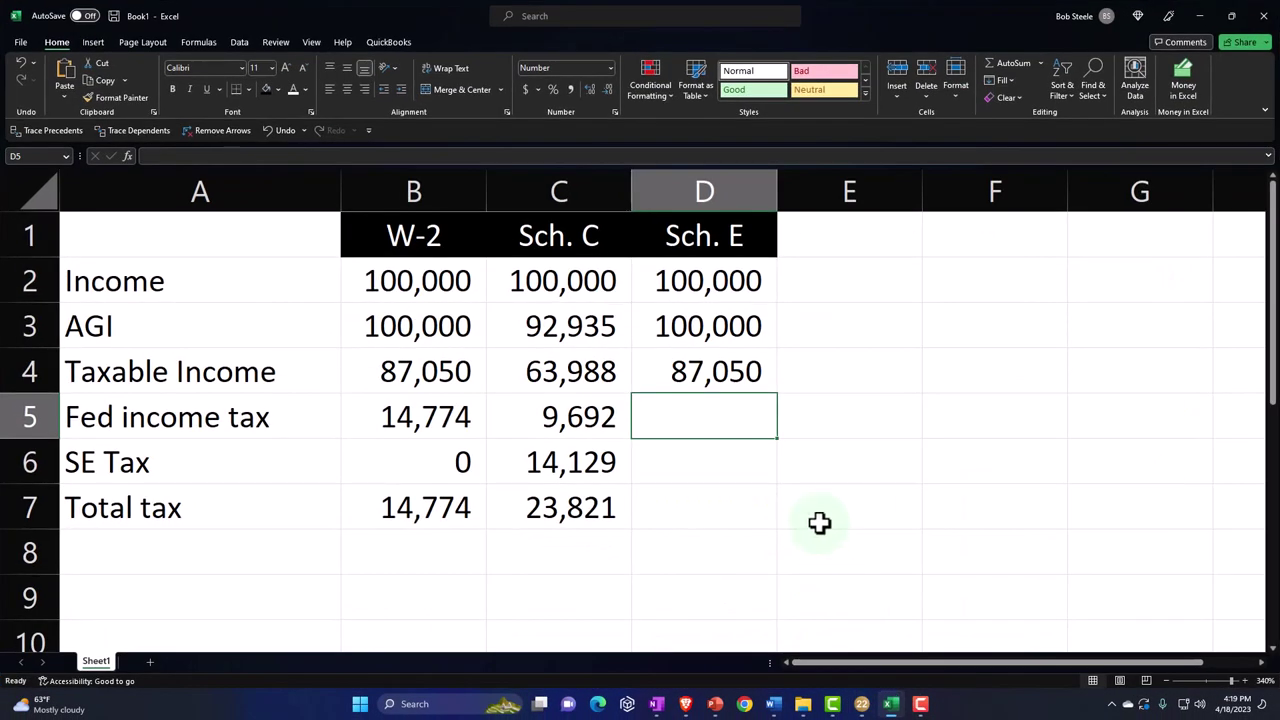
{"action": "type", "text": "14774"}
{"action": "key", "text": "Return"}
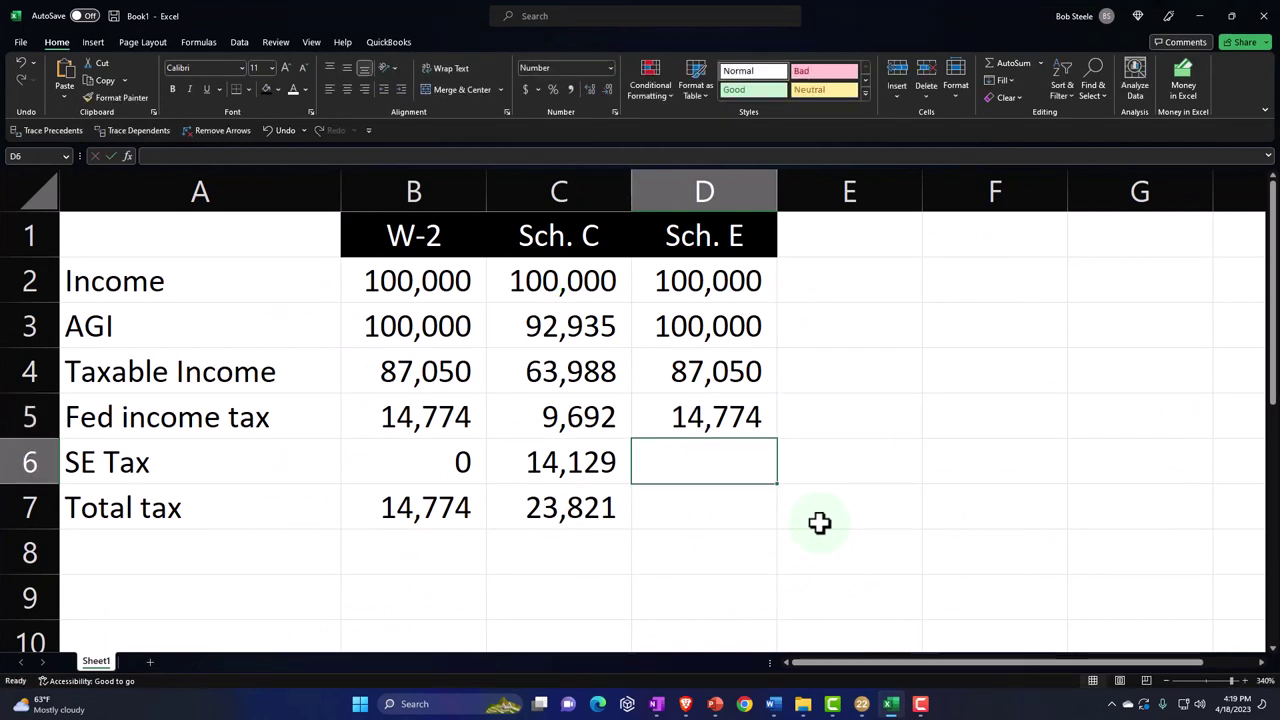
Step: Enter 0 as the Sch. E SE tax and 14,774 as the Sch. E total tax
{"action": "type", "text": "0"}
{"action": "key", "text": "Return"}
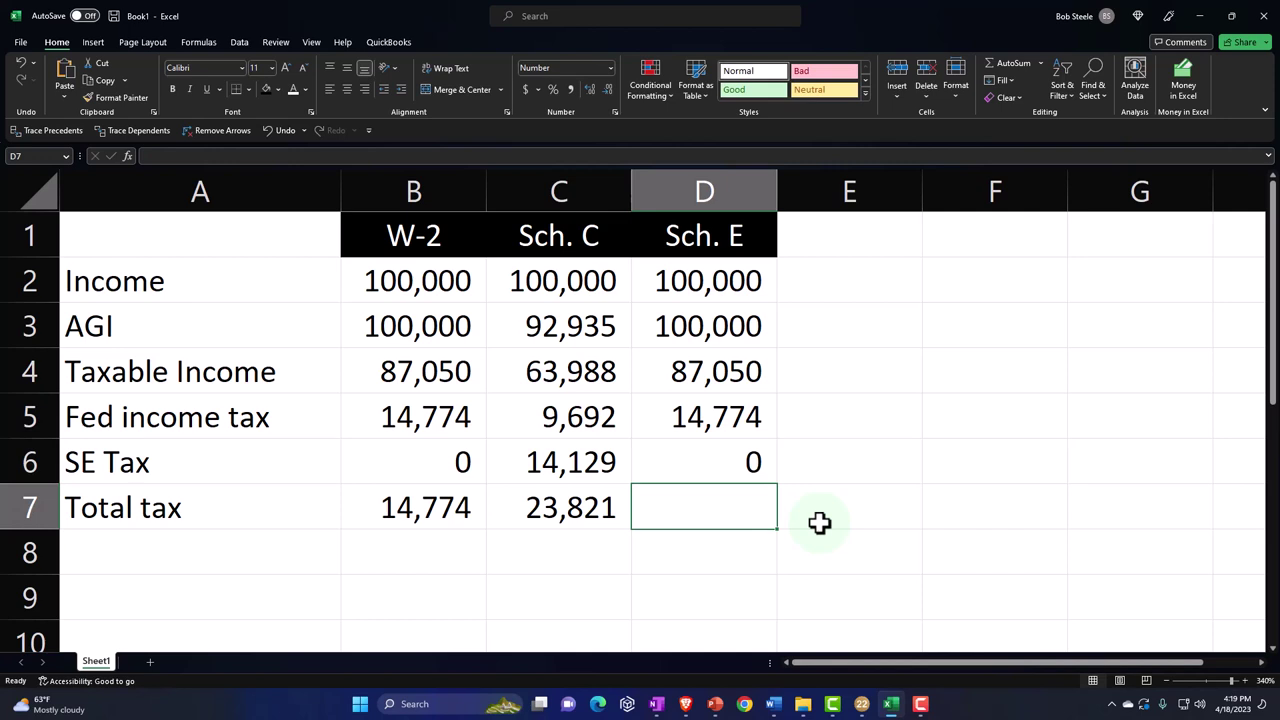
{"action": "type", "text": "14774"}
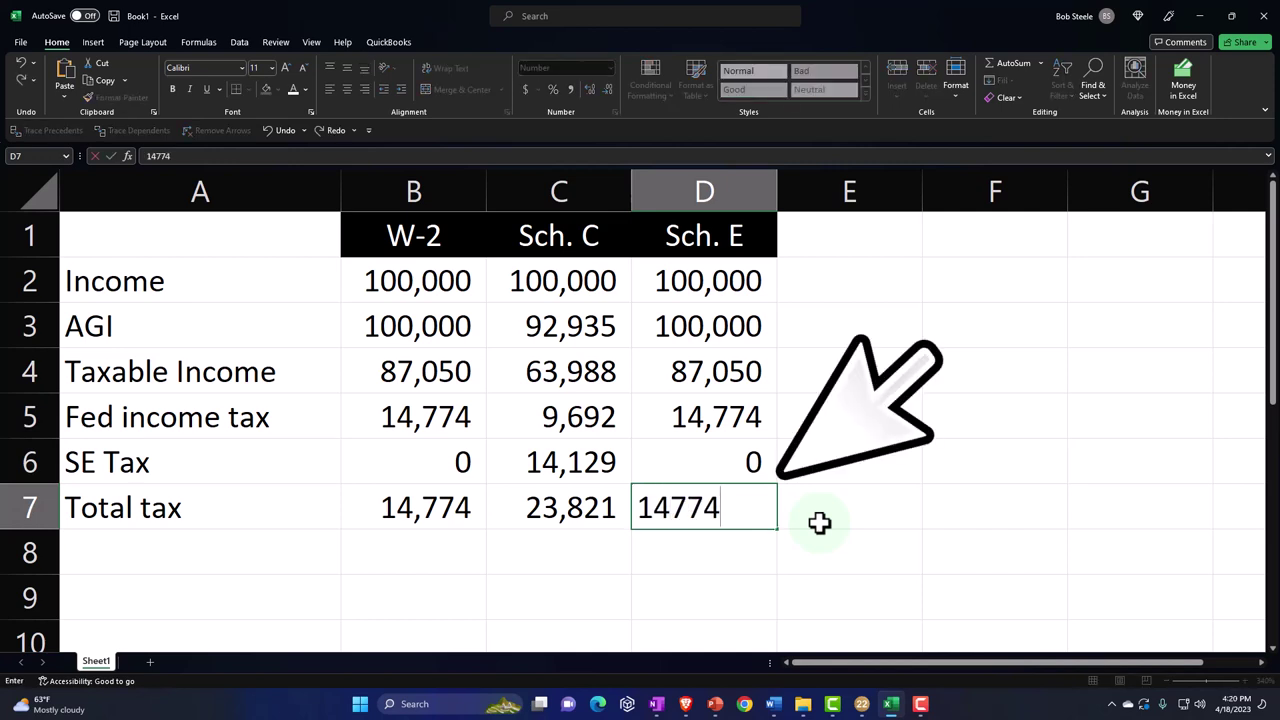
{"action": "key", "text": "Return"}
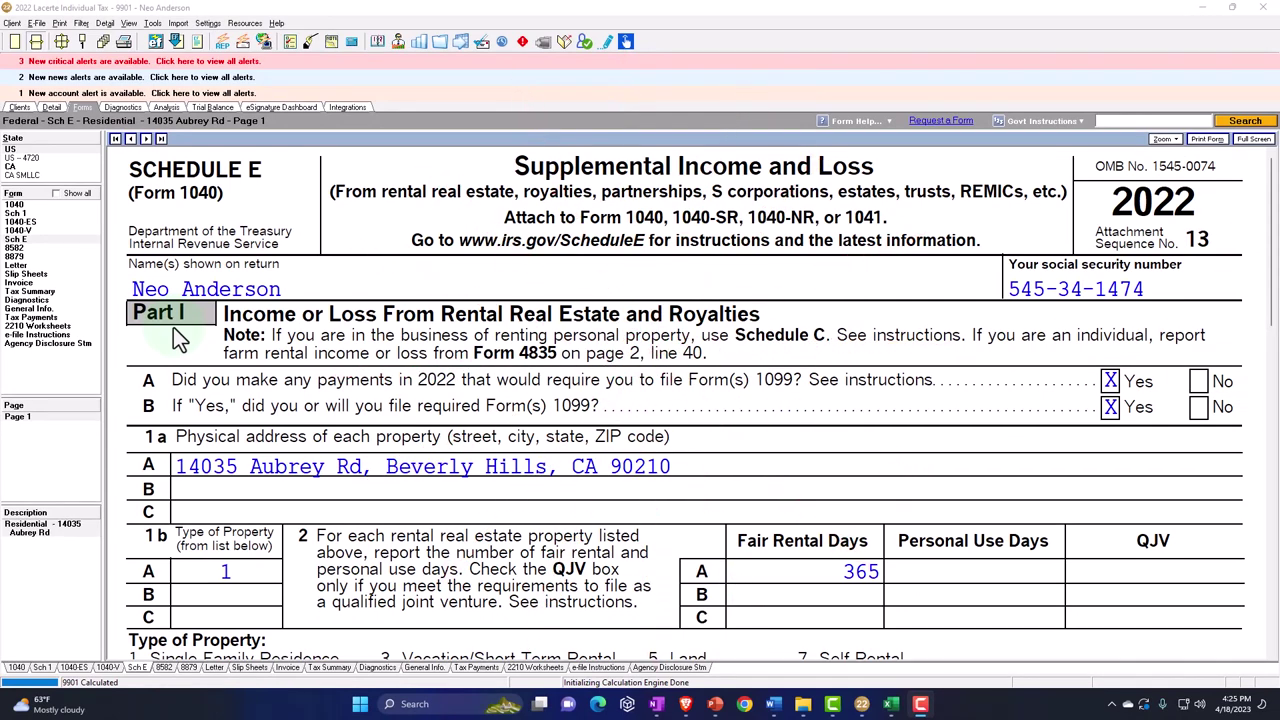
Step: Review the Schedule E property section in Lacerte, covering the 1099 questions, property address, property type and fair rental days
{"action": "scroll", "coordinate": [178, 340], "scroll_direction": "down", "scroll_amount": 1}
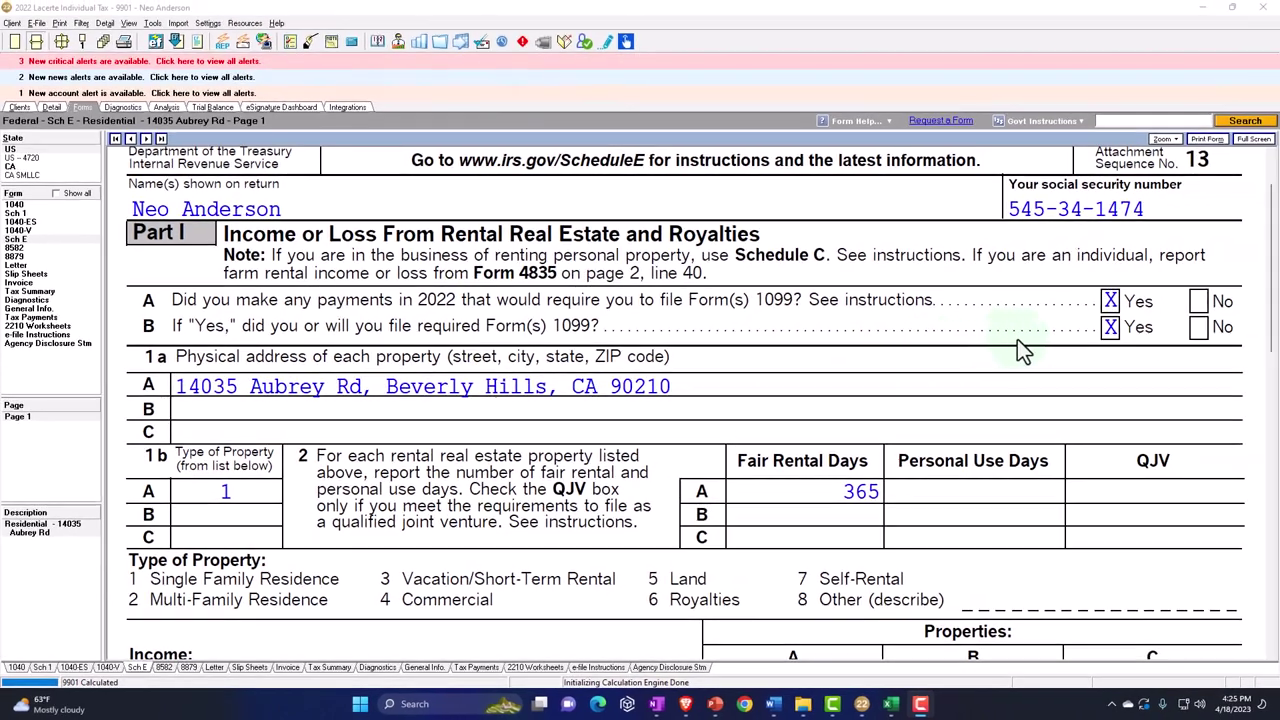
{"action": "scroll", "coordinate": [1020, 350], "scroll_direction": "down", "scroll_amount": 1}
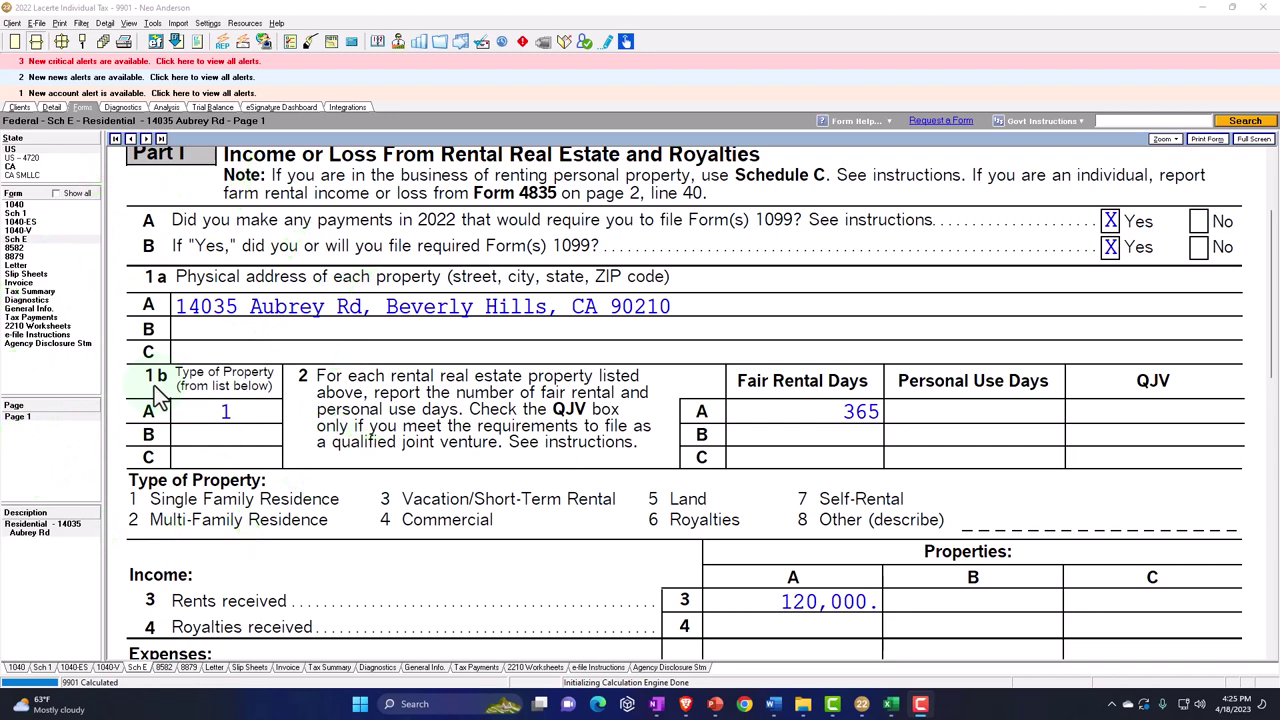
{"action": "scroll", "coordinate": [165, 391], "scroll_direction": "down", "scroll_amount": 1}
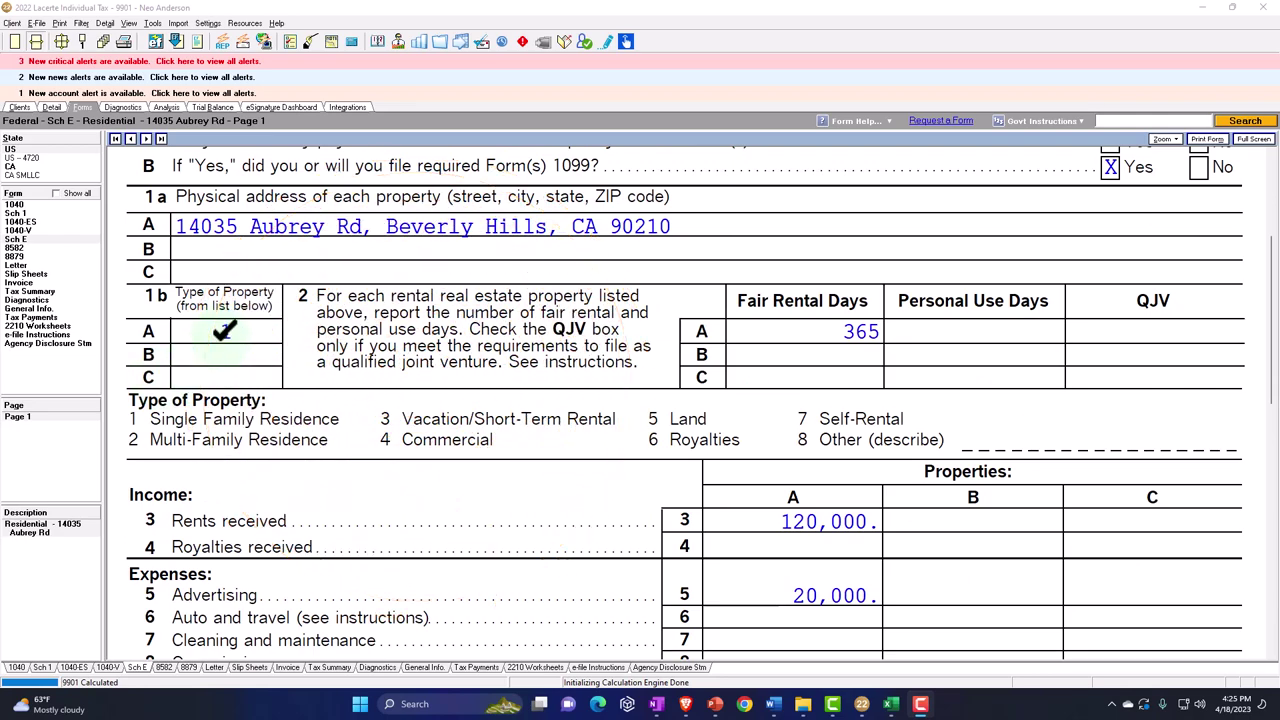
{"action": "type", "text": "1"}
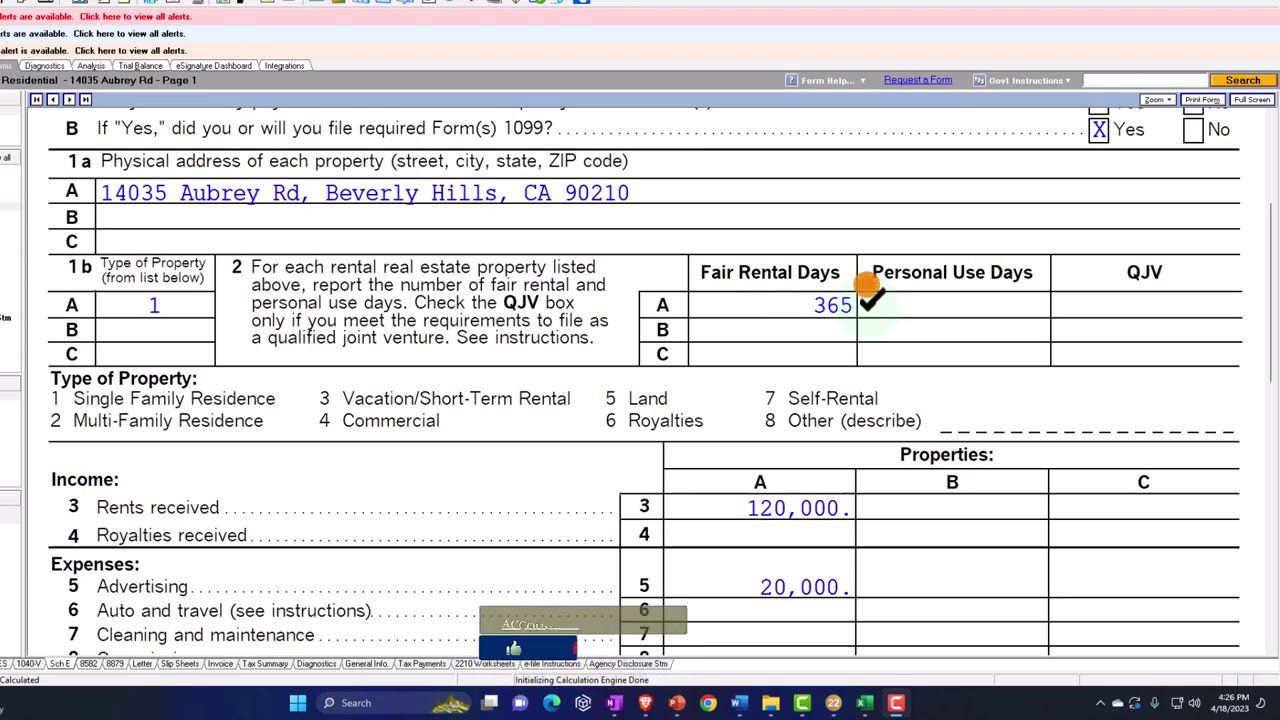
{"action": "left_click", "coordinate": [870, 300]}
{"action": "scroll", "coordinate": [870, 298], "scroll_direction": "down", "scroll_amount": 1}
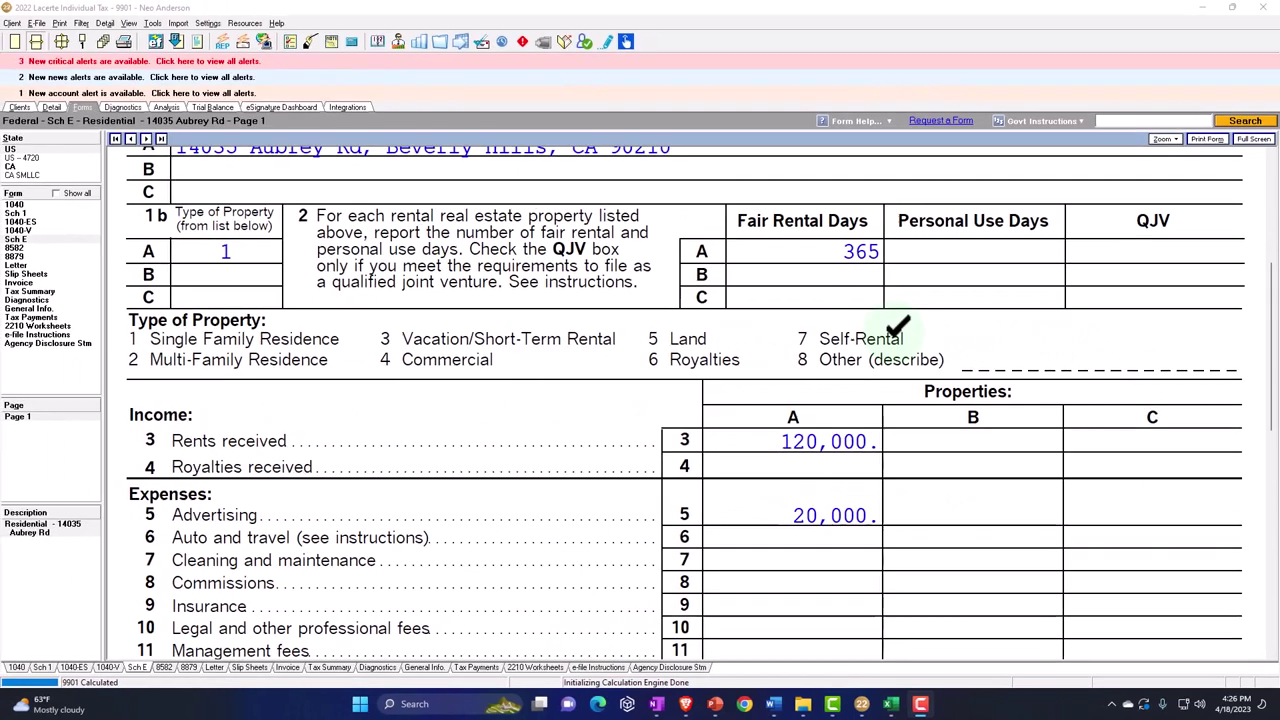
{"action": "scroll", "coordinate": [897, 330], "scroll_direction": "down", "scroll_amount": 2}
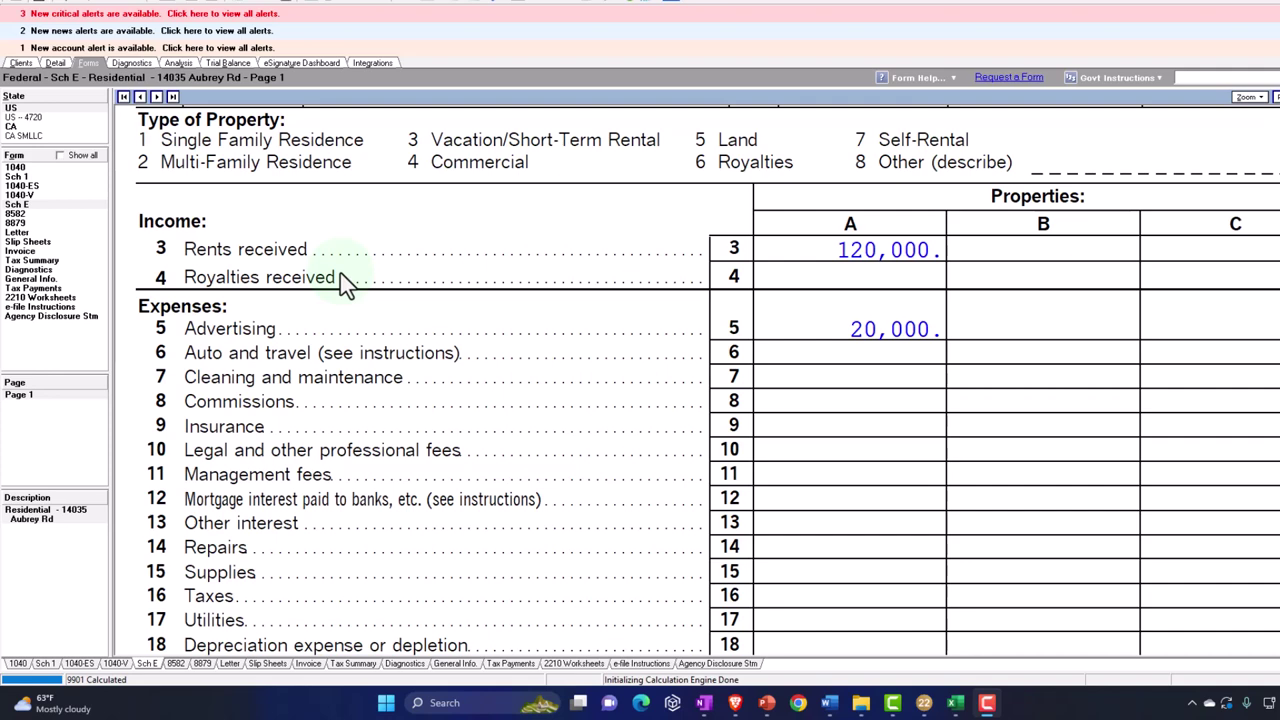
Step: Read through the Schedule E income and expense lines down to the total rental real estate income on line 26
{"action": "scroll", "coordinate": [340, 283], "scroll_direction": "down", "scroll_amount": 1}
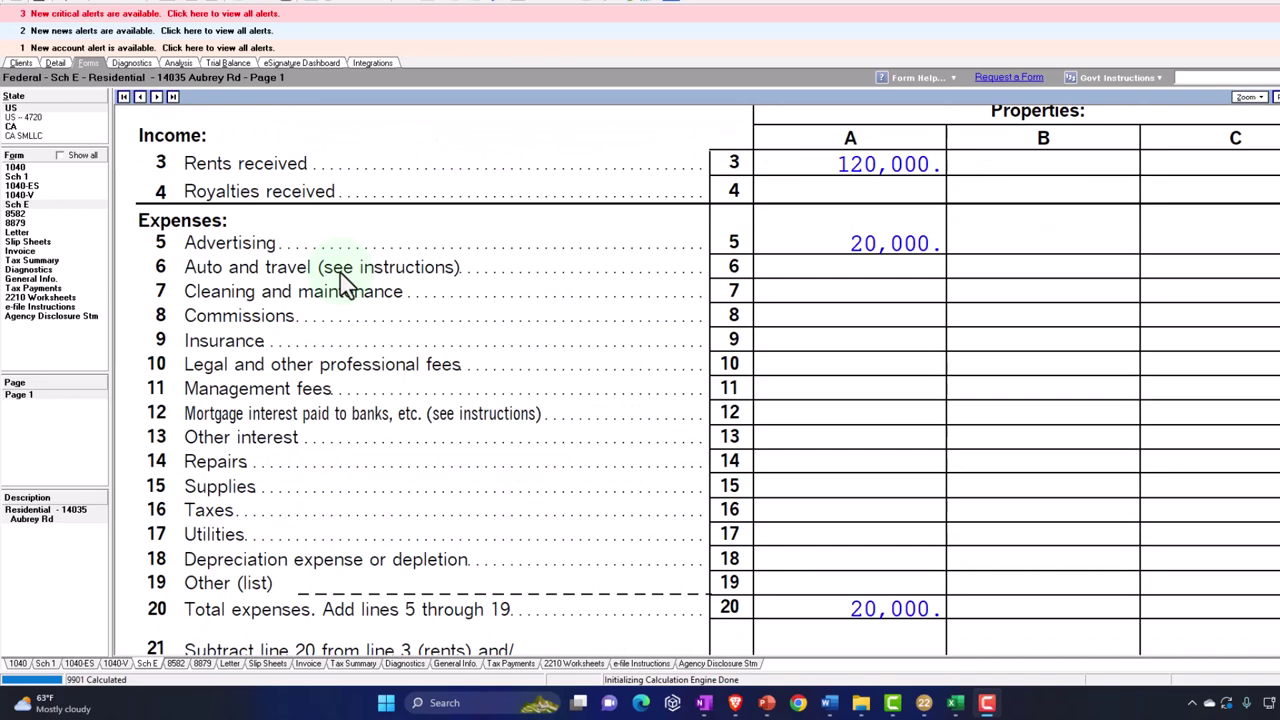
{"action": "left_click", "coordinate": [340, 283]}
{"action": "scroll", "coordinate": [345, 428], "scroll_direction": "down", "scroll_amount": 1}
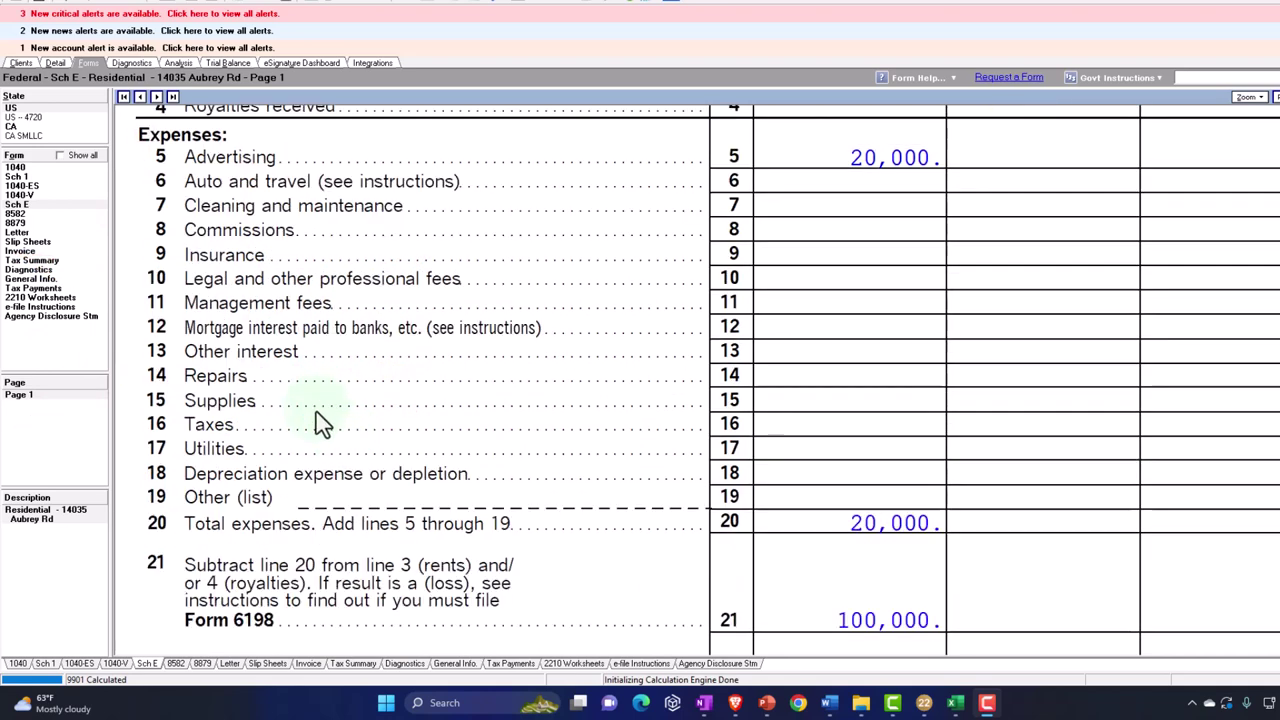
{"action": "scroll", "coordinate": [320, 431], "scroll_direction": "down", "scroll_amount": 1}
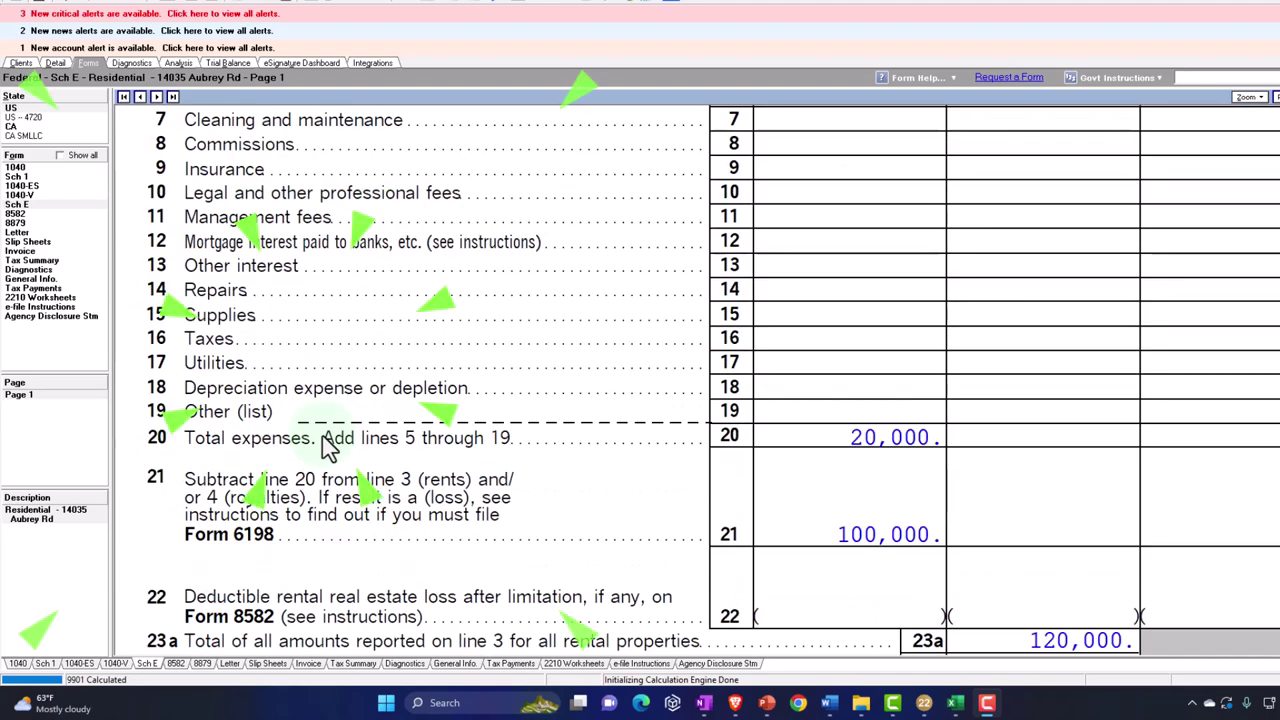
{"action": "scroll", "coordinate": [322, 437], "scroll_direction": "down", "scroll_amount": 1}
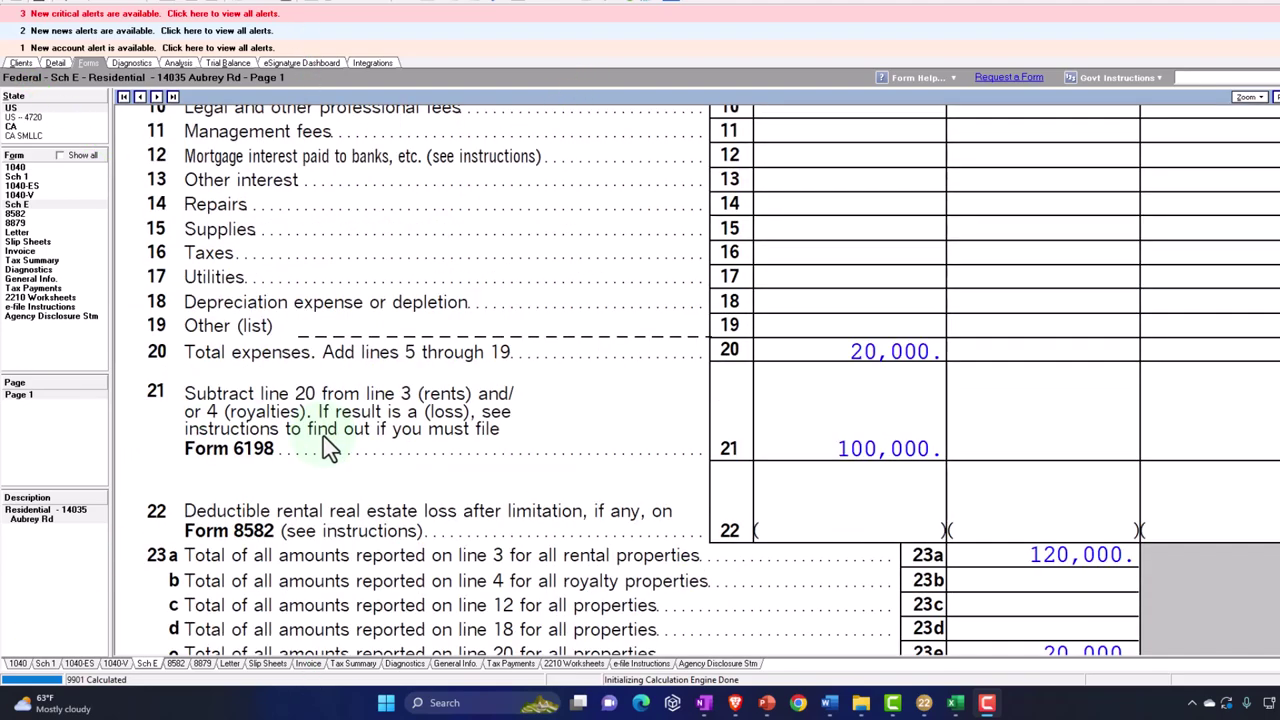
{"action": "scroll", "coordinate": [330, 445], "scroll_direction": "down", "scroll_amount": 2}
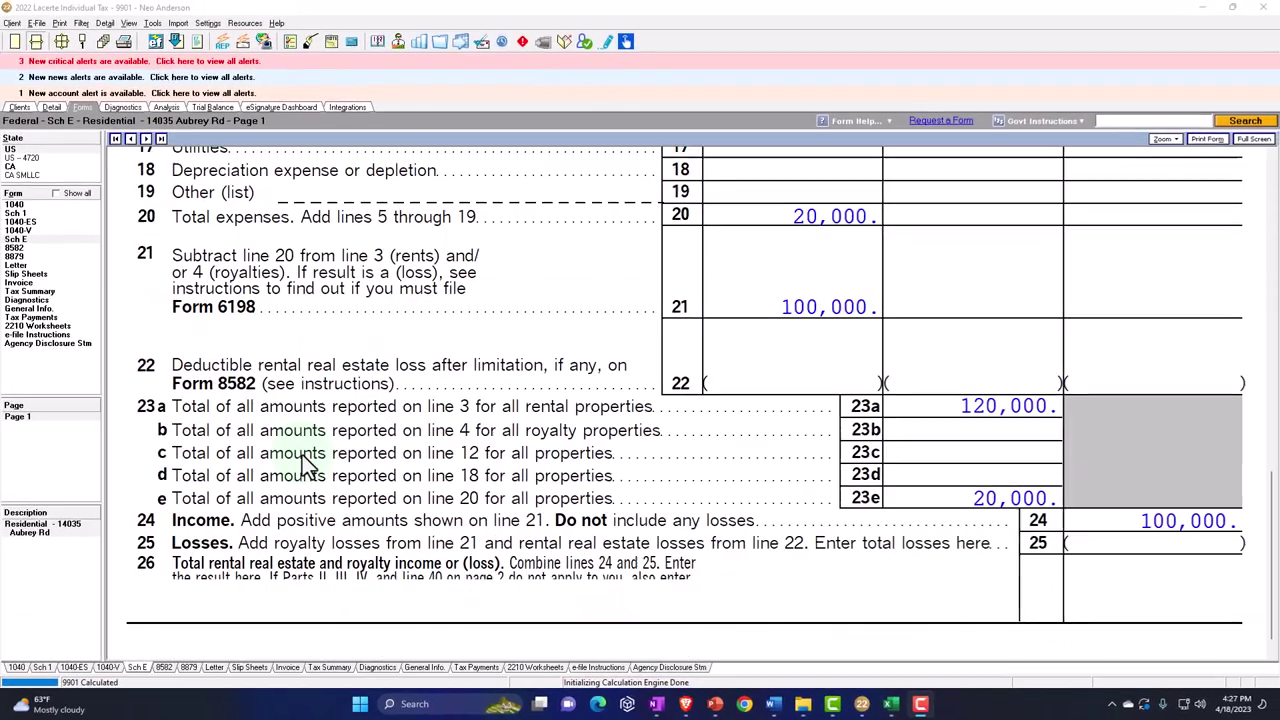
{"action": "scroll", "coordinate": [310, 462], "scroll_direction": "down", "scroll_amount": 1}
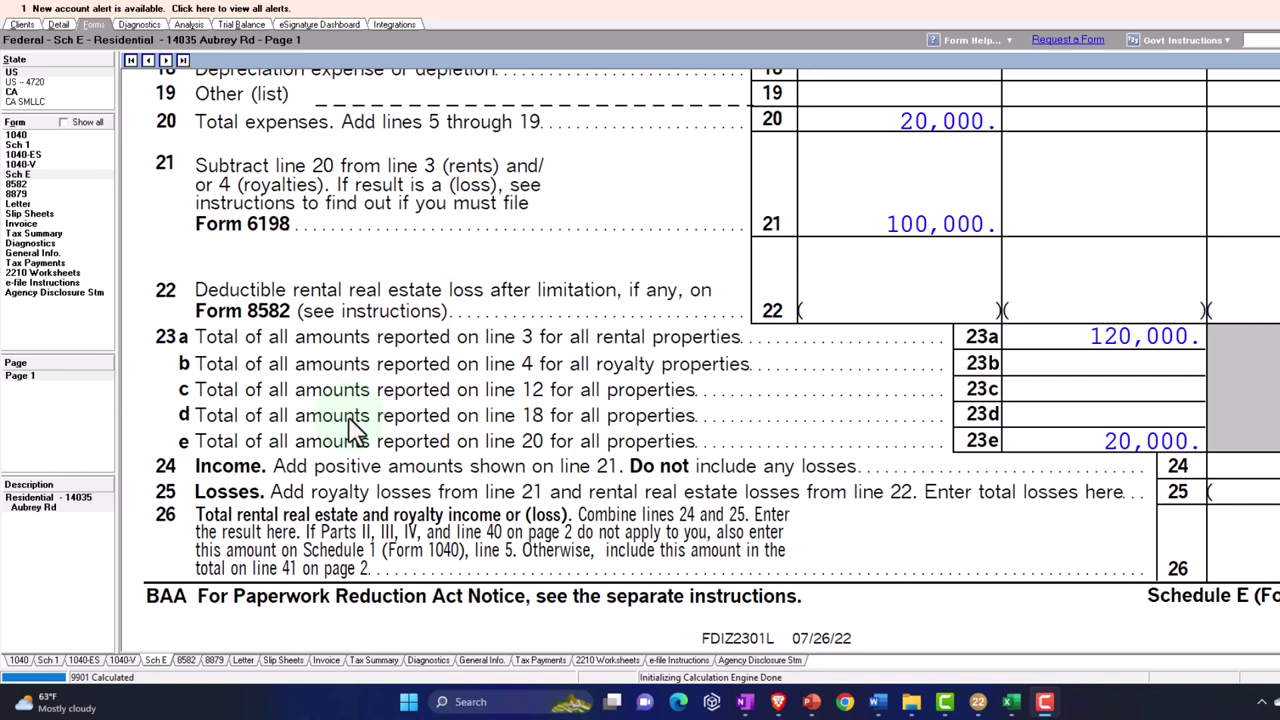
Step: Go back to the rents received on Schedule E and examine the individual expense categories on lines 5 through 19
{"action": "scroll", "coordinate": [457, 410], "scroll_direction": "up", "scroll_amount": 6}
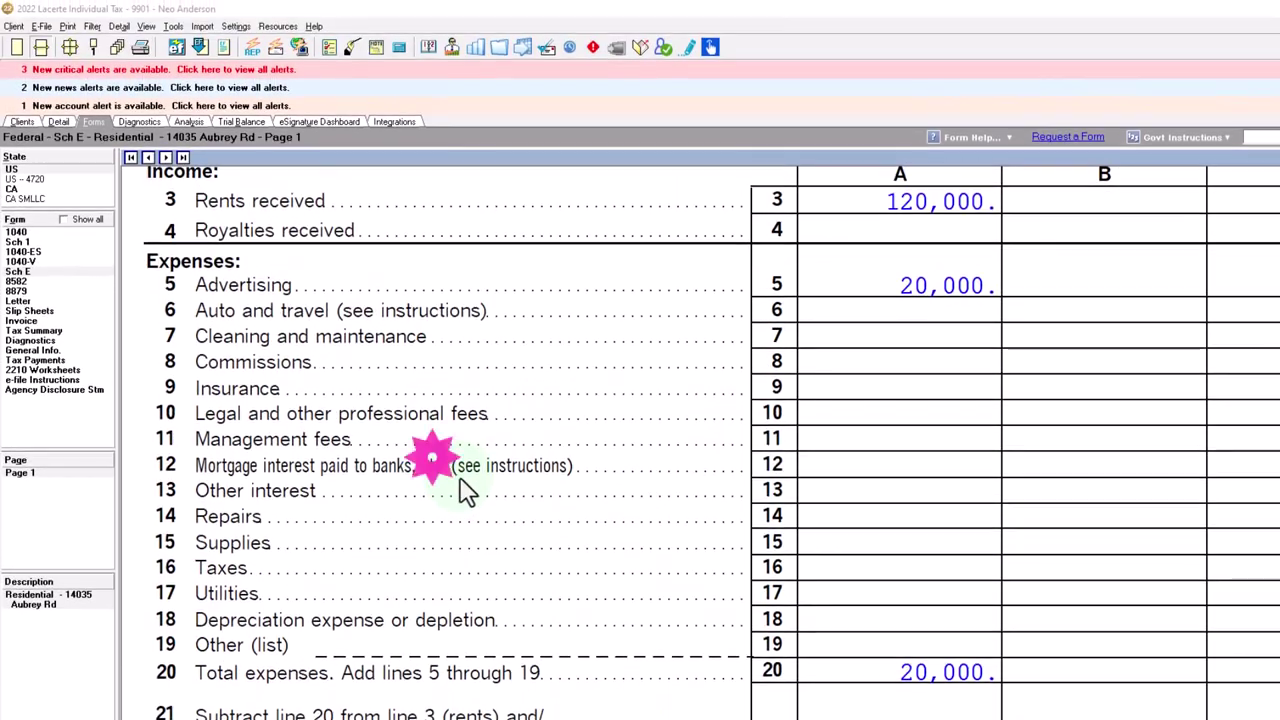
{"action": "scroll", "coordinate": [463, 490], "scroll_direction": "up", "scroll_amount": 3}
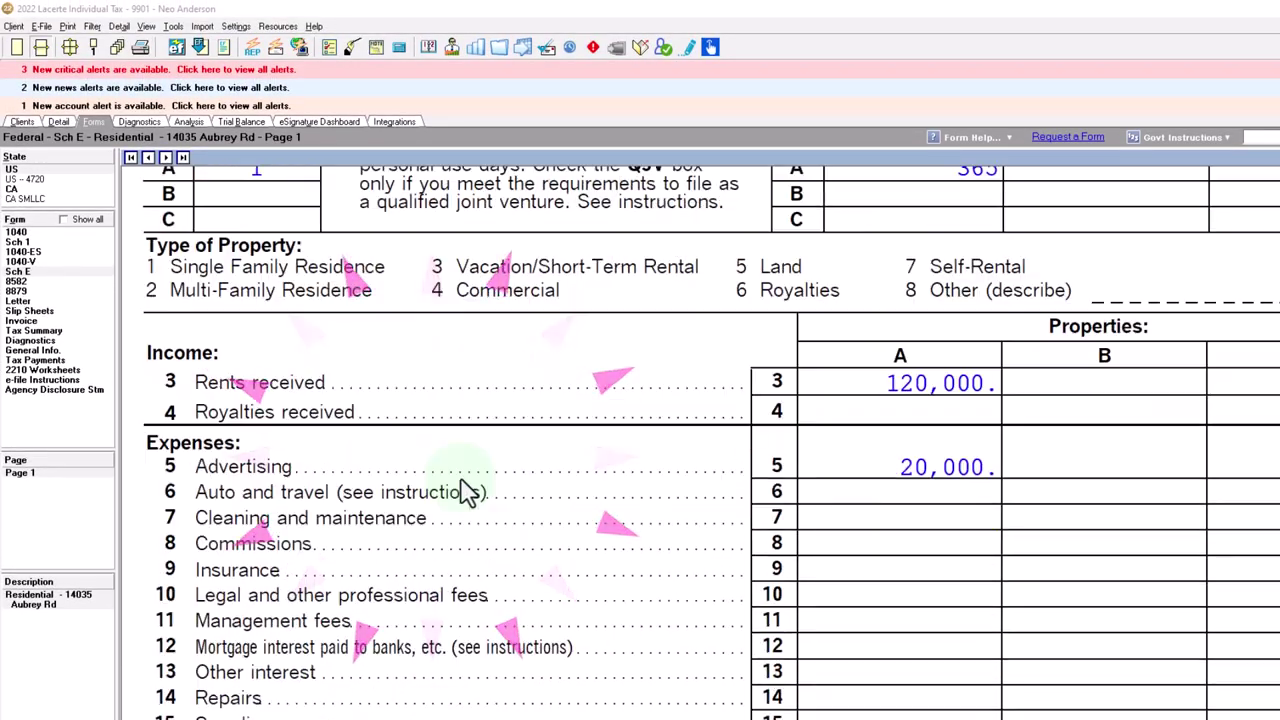
{"action": "scroll", "coordinate": [463, 490], "scroll_direction": "down", "scroll_amount": 2}
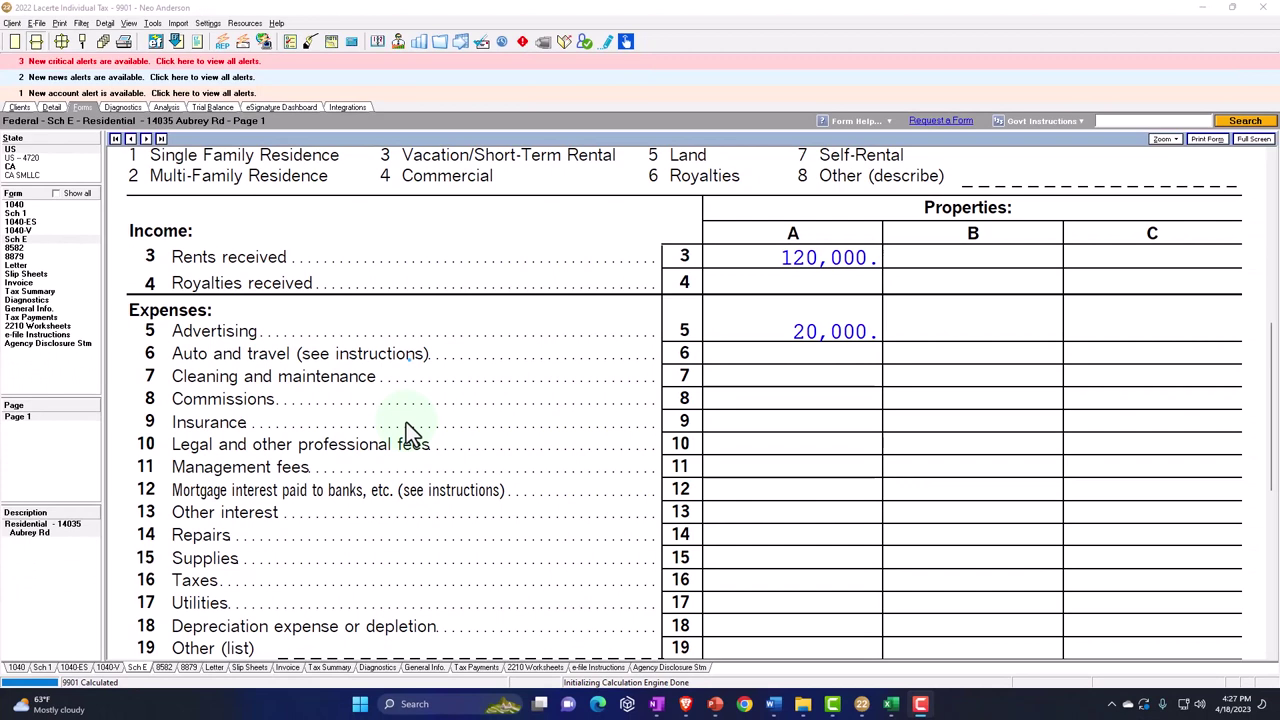
{"action": "left_click", "coordinate": [463, 490]}
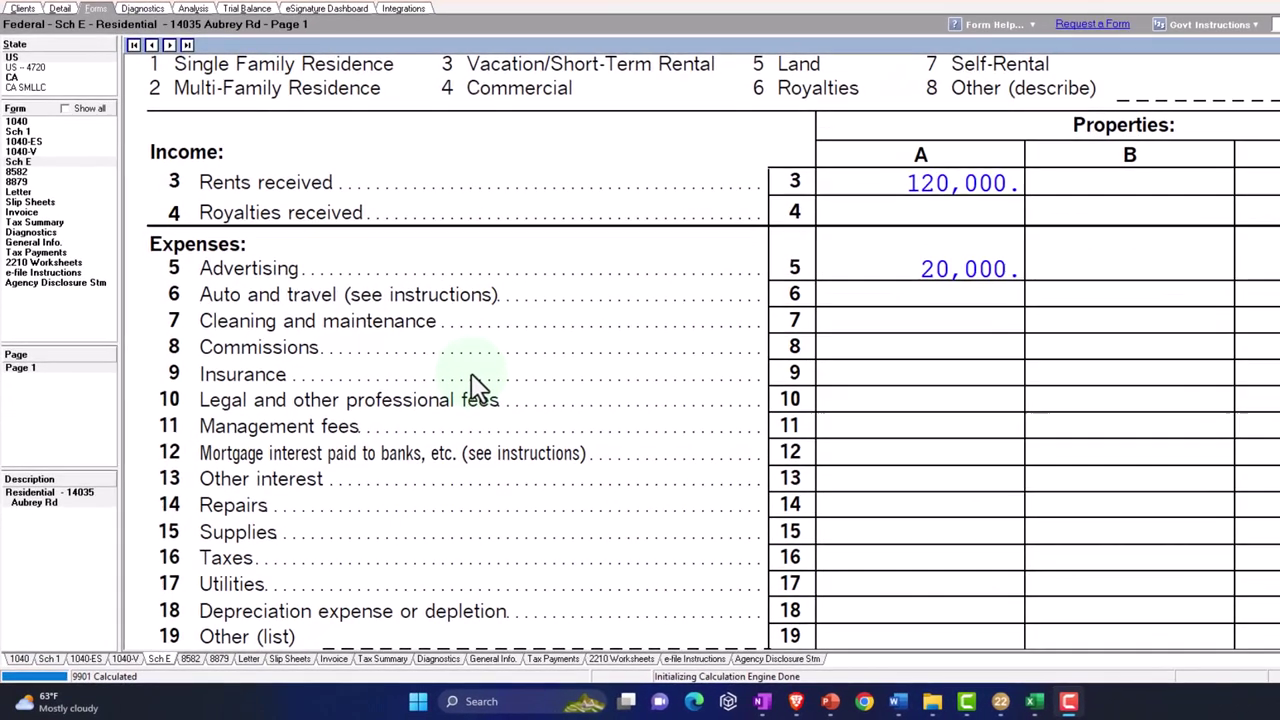
{"action": "left_click", "coordinate": [407, 432]}
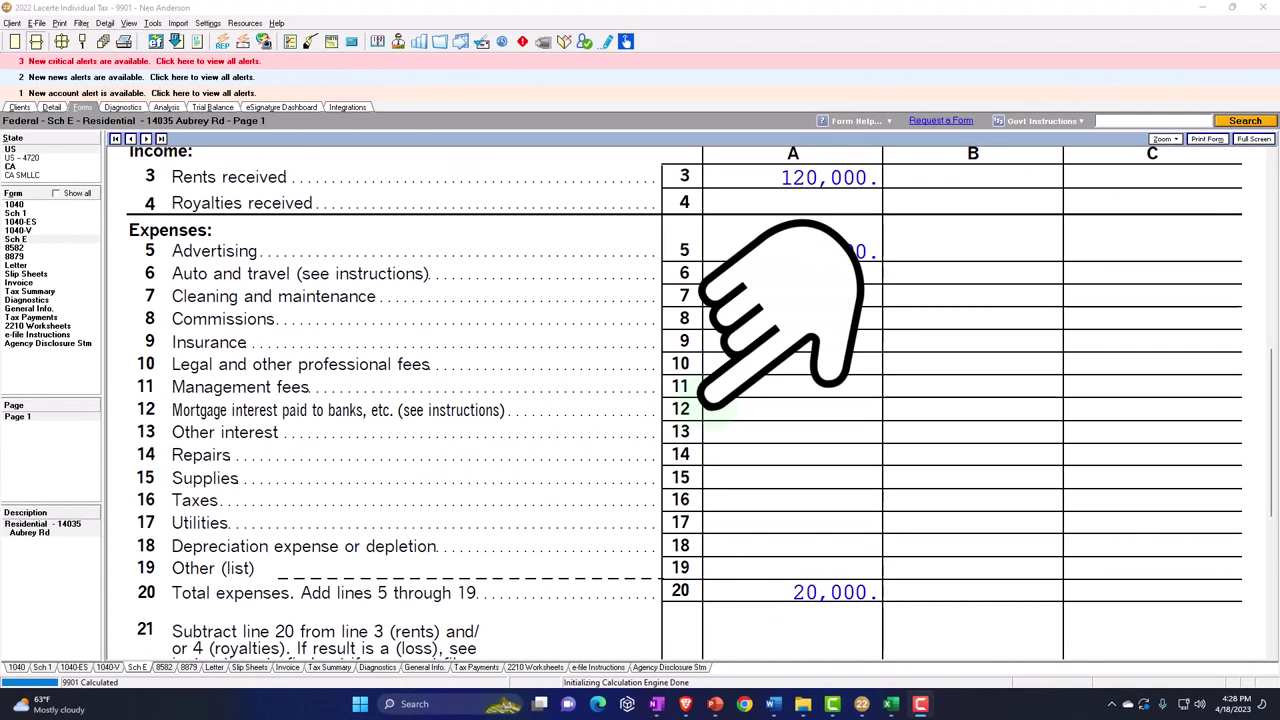
{"action": "left_click", "coordinate": [820, 452]}
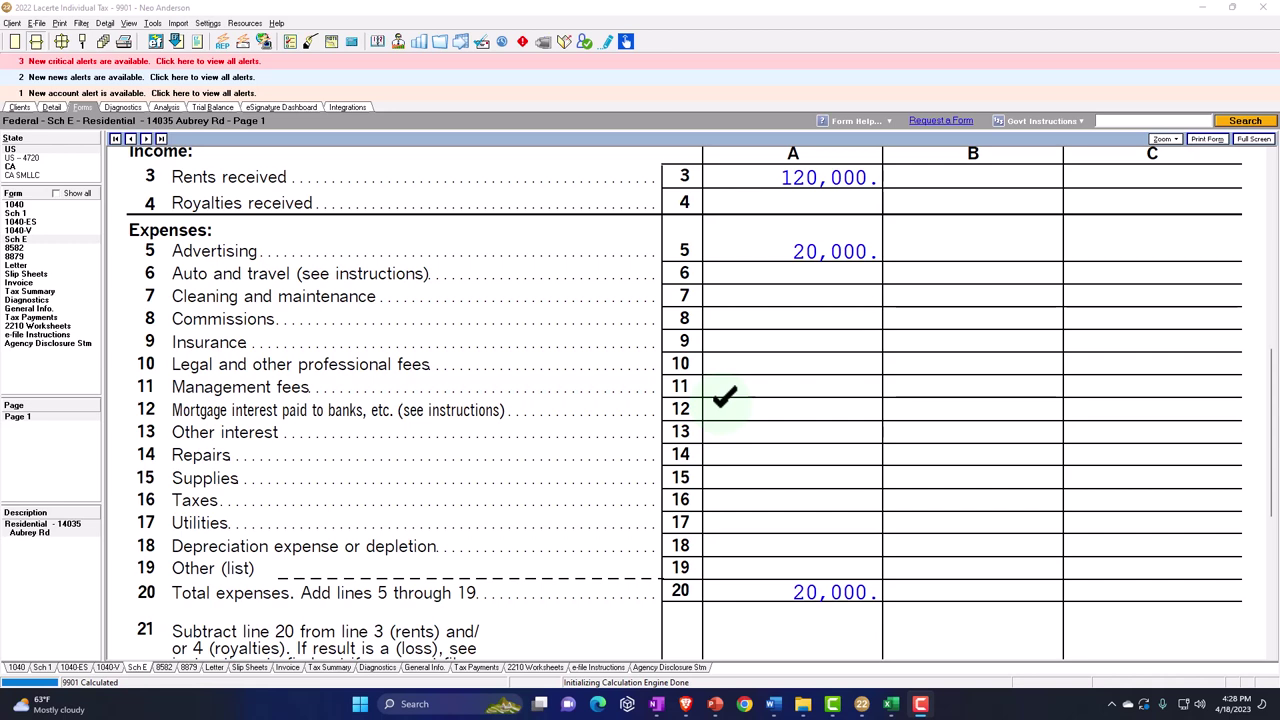
{"action": "left_click", "coordinate": [723, 397]}
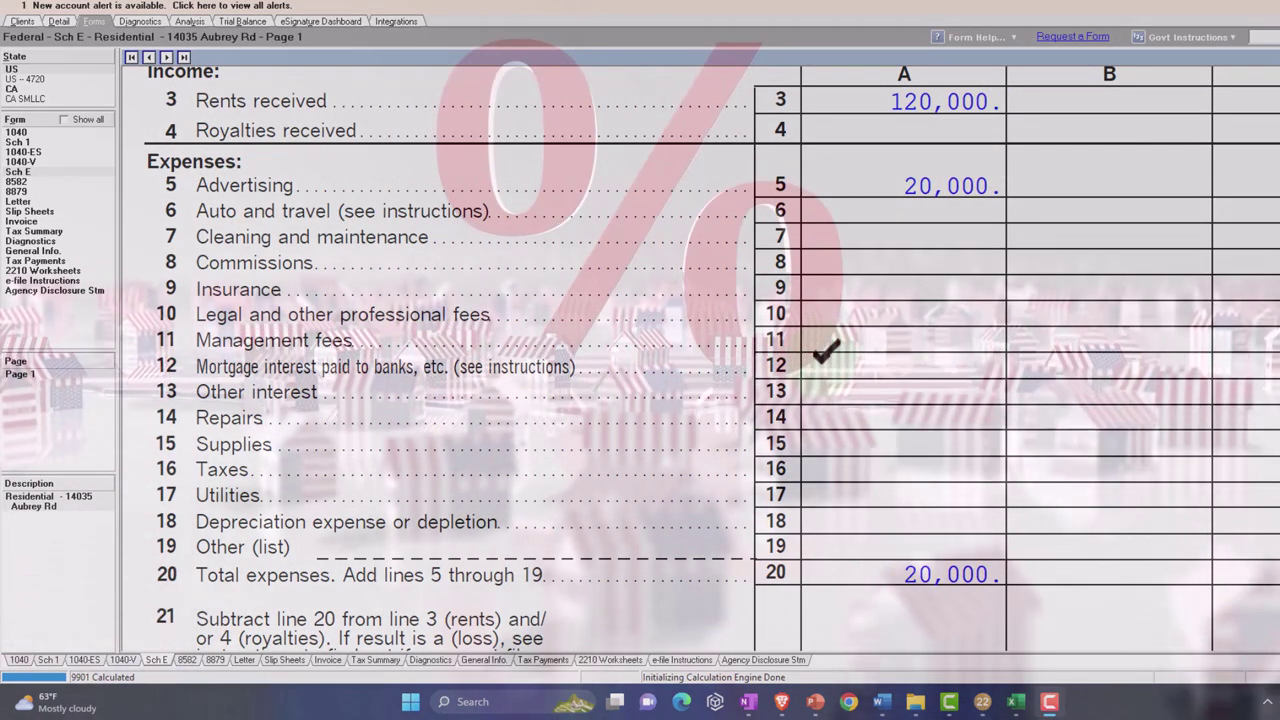
{"action": "left_click", "coordinate": [818, 358]}
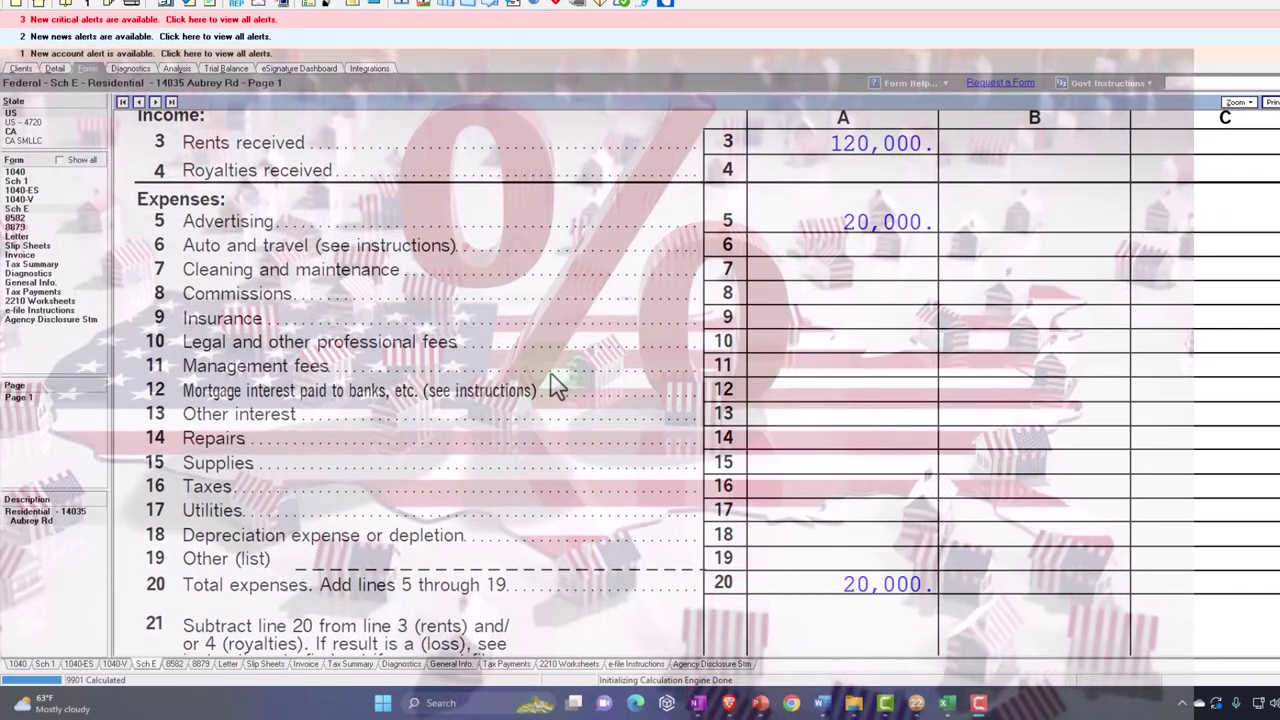
Step: Show all available forms, open Schedule C and examine its Part I income and Part II expense lines
{"action": "left_click", "coordinate": [60, 160]}
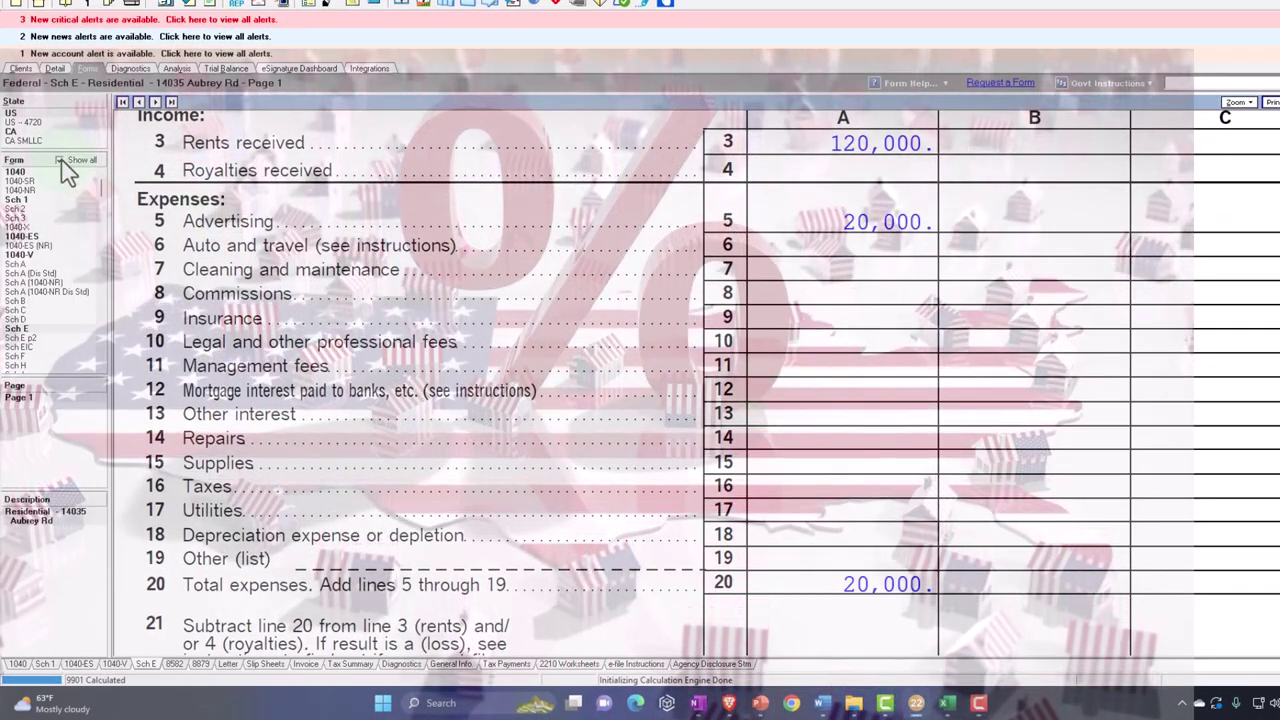
{"action": "left_click", "coordinate": [24, 312]}
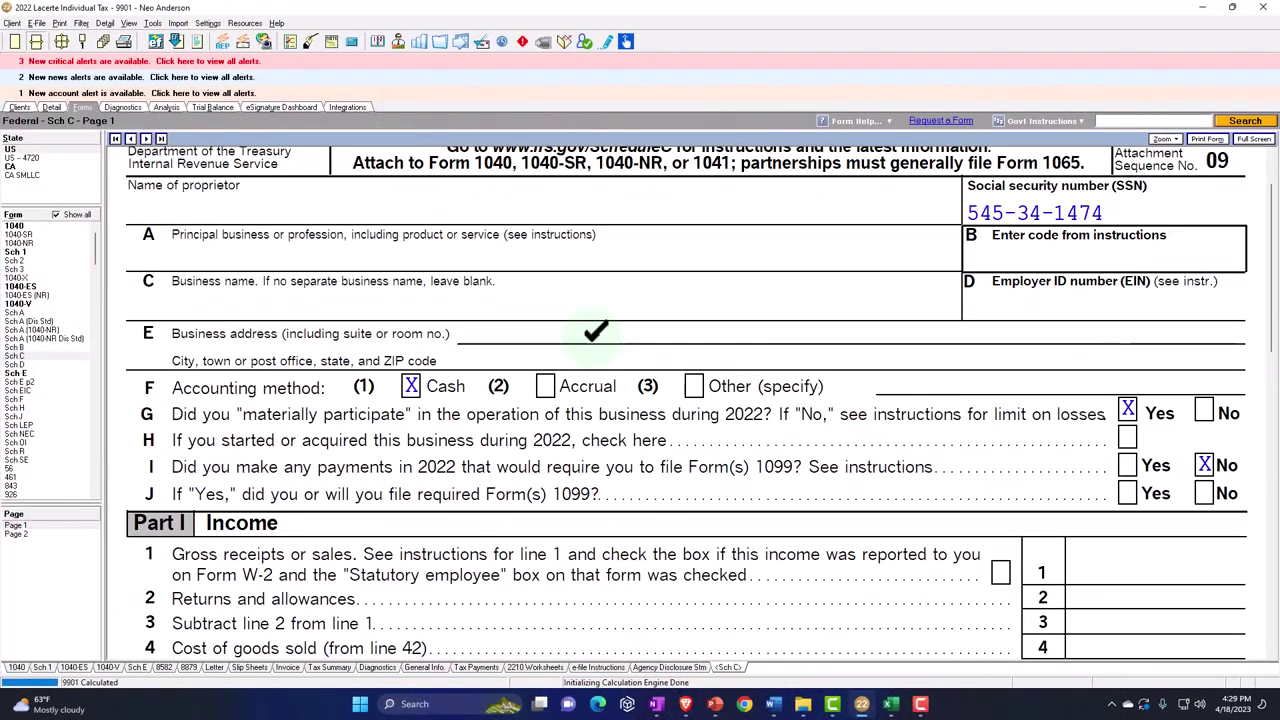
{"action": "scroll", "coordinate": [592, 339], "scroll_direction": "down", "scroll_amount": 3}
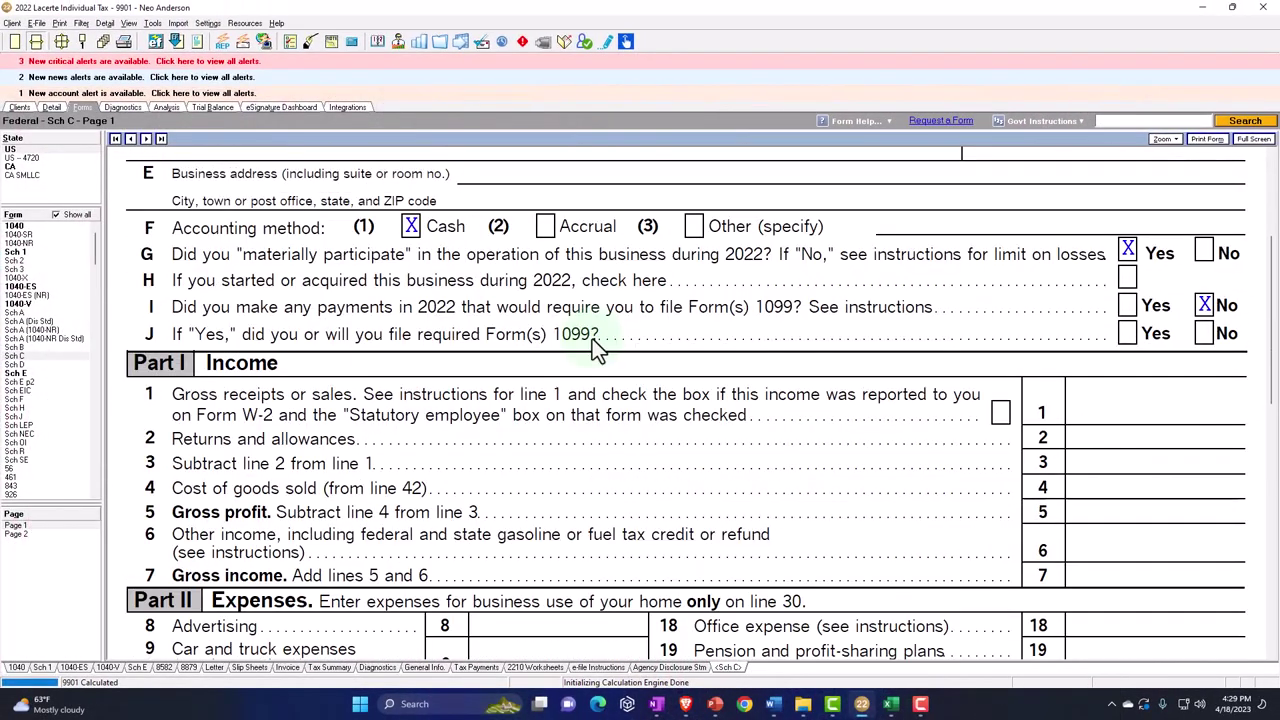
{"action": "scroll", "coordinate": [592, 339], "scroll_direction": "down", "scroll_amount": 3}
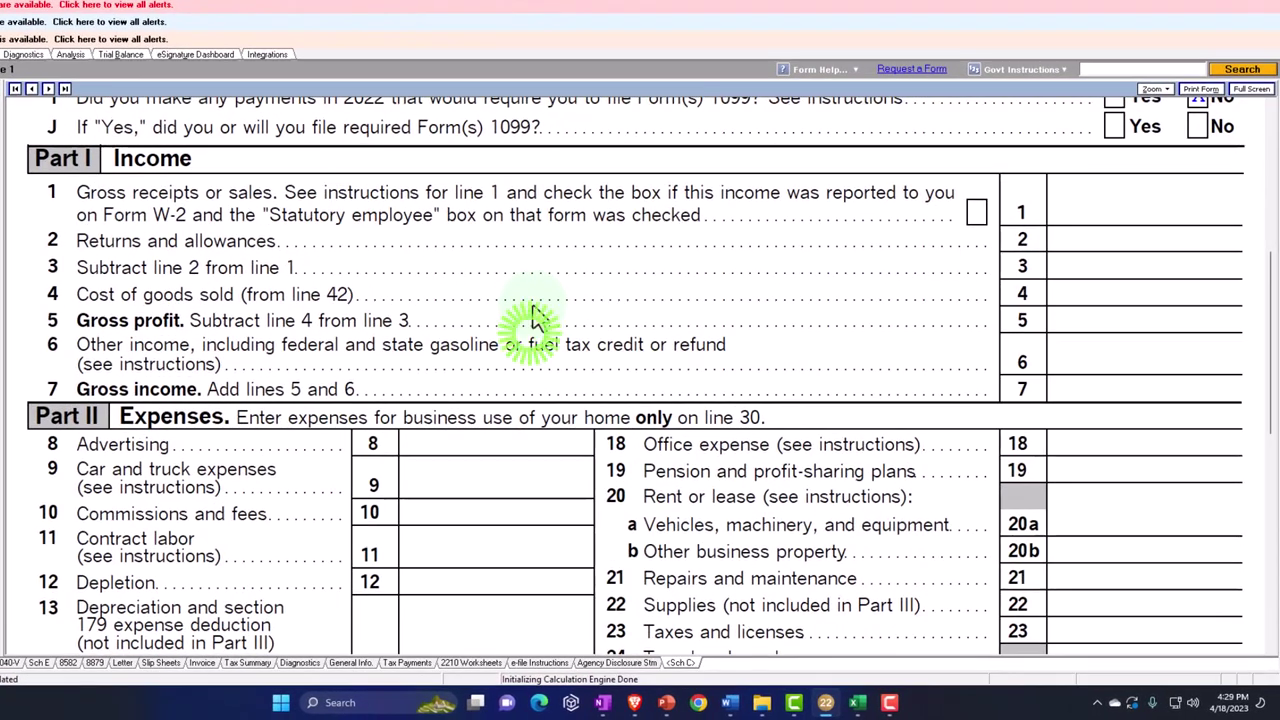
{"action": "left_click", "coordinate": [592, 338]}
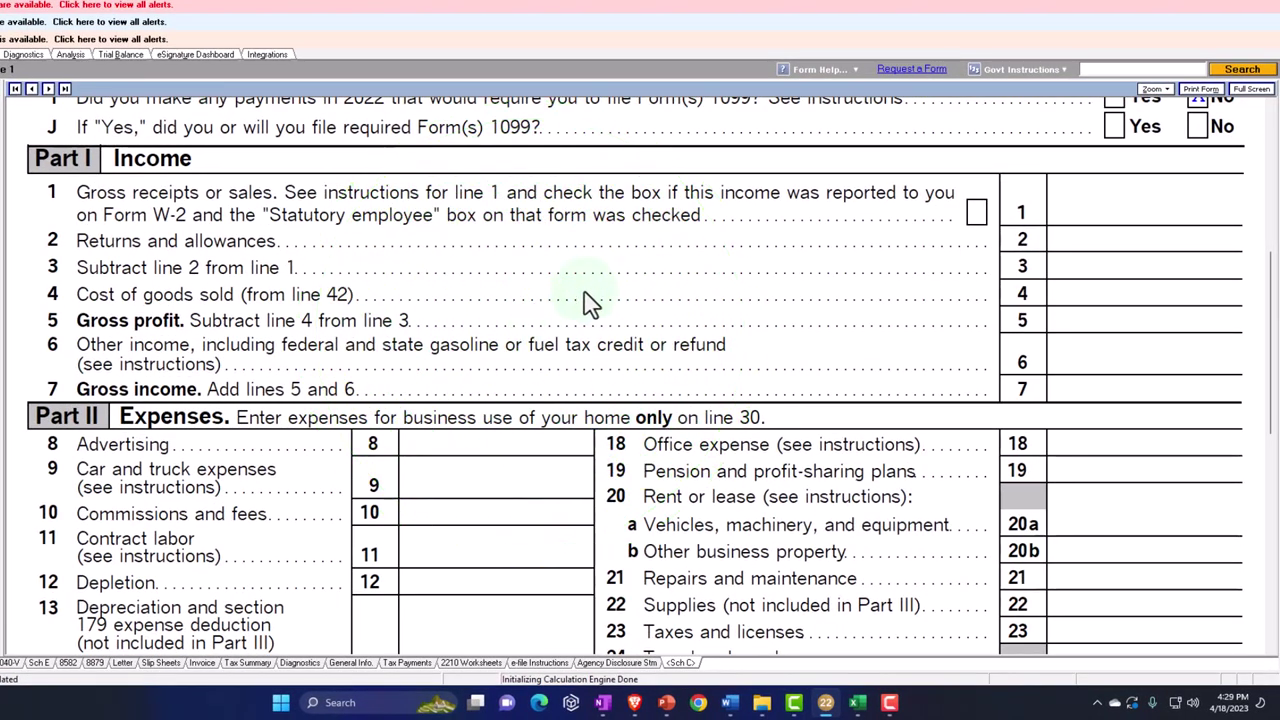
{"action": "left_click", "coordinate": [1012, 287]}
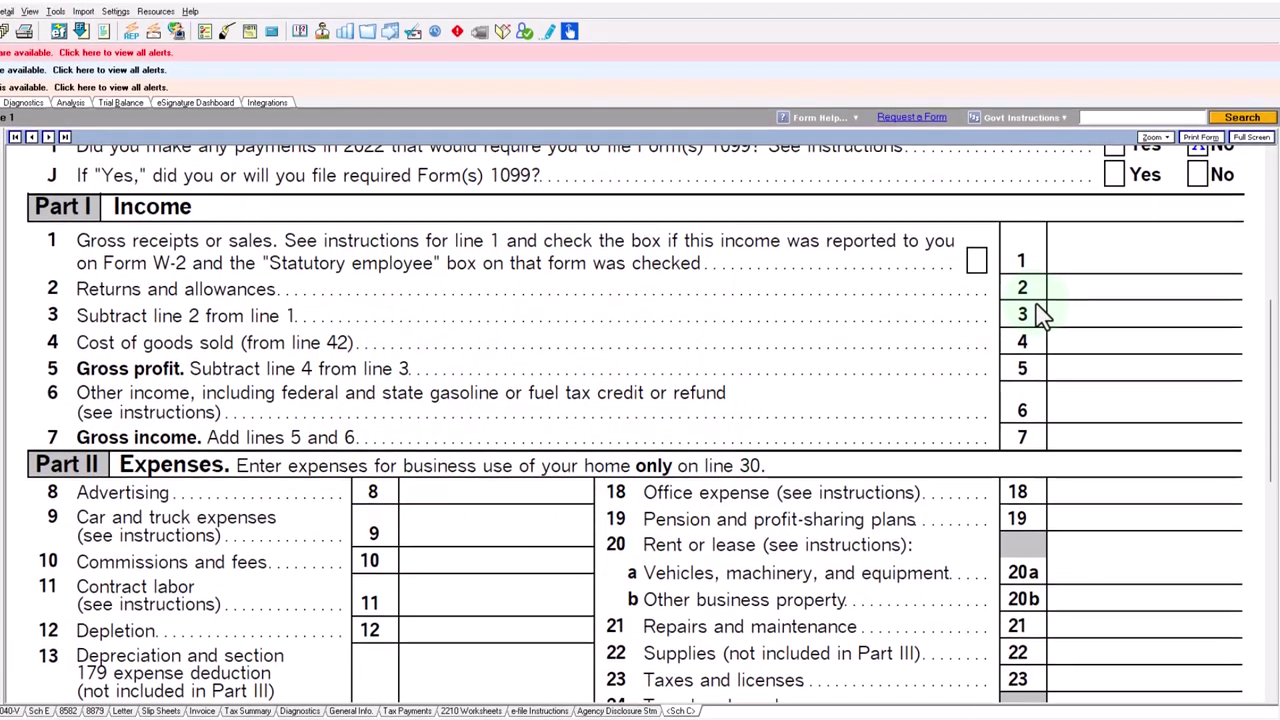
{"action": "scroll", "coordinate": [1040, 328], "scroll_direction": "down", "scroll_amount": 1}
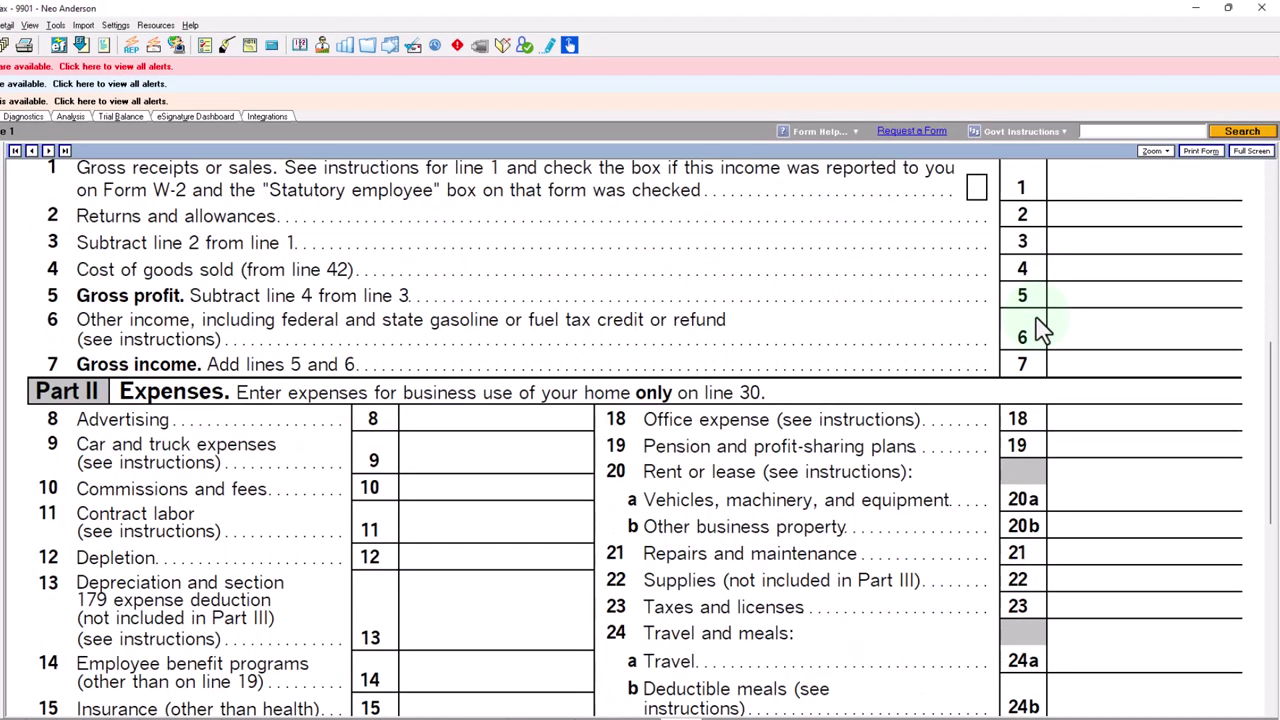
{"action": "left_click", "coordinate": [1040, 330]}
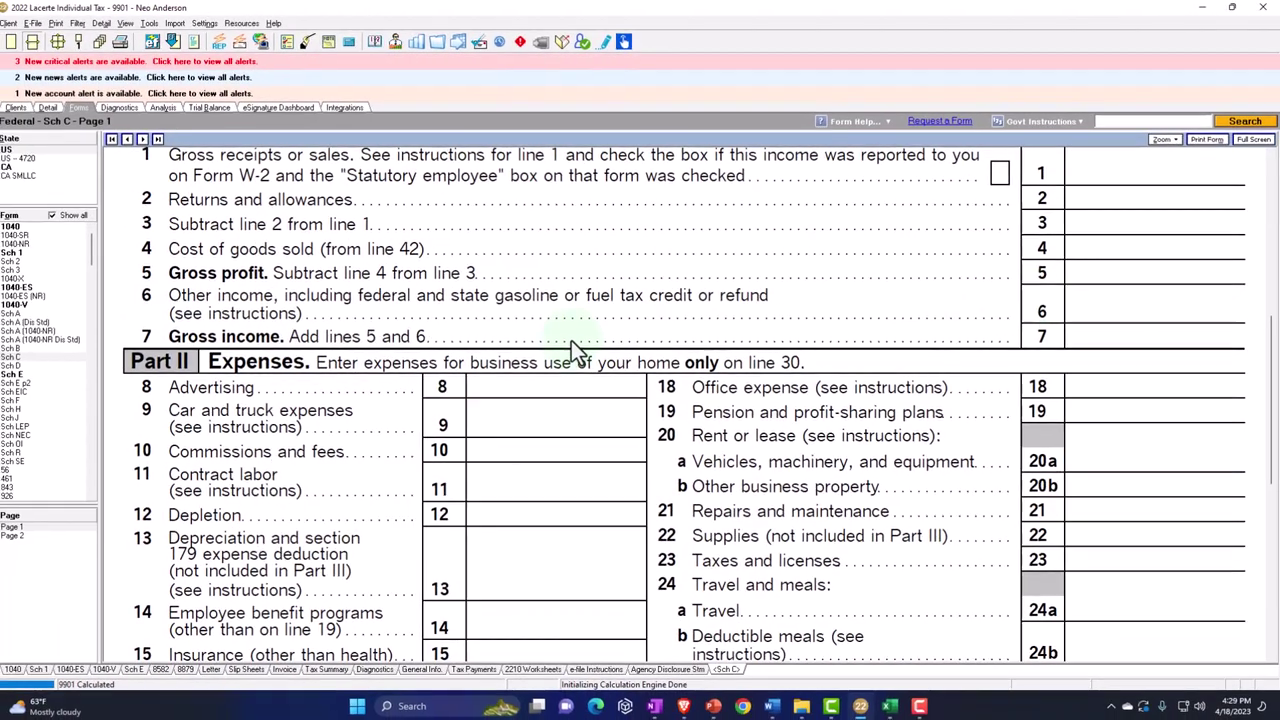
Step: Return to Schedule E and review its property details, rents received, expenses and the net income on line 21
{"action": "left_click", "coordinate": [28, 377]}
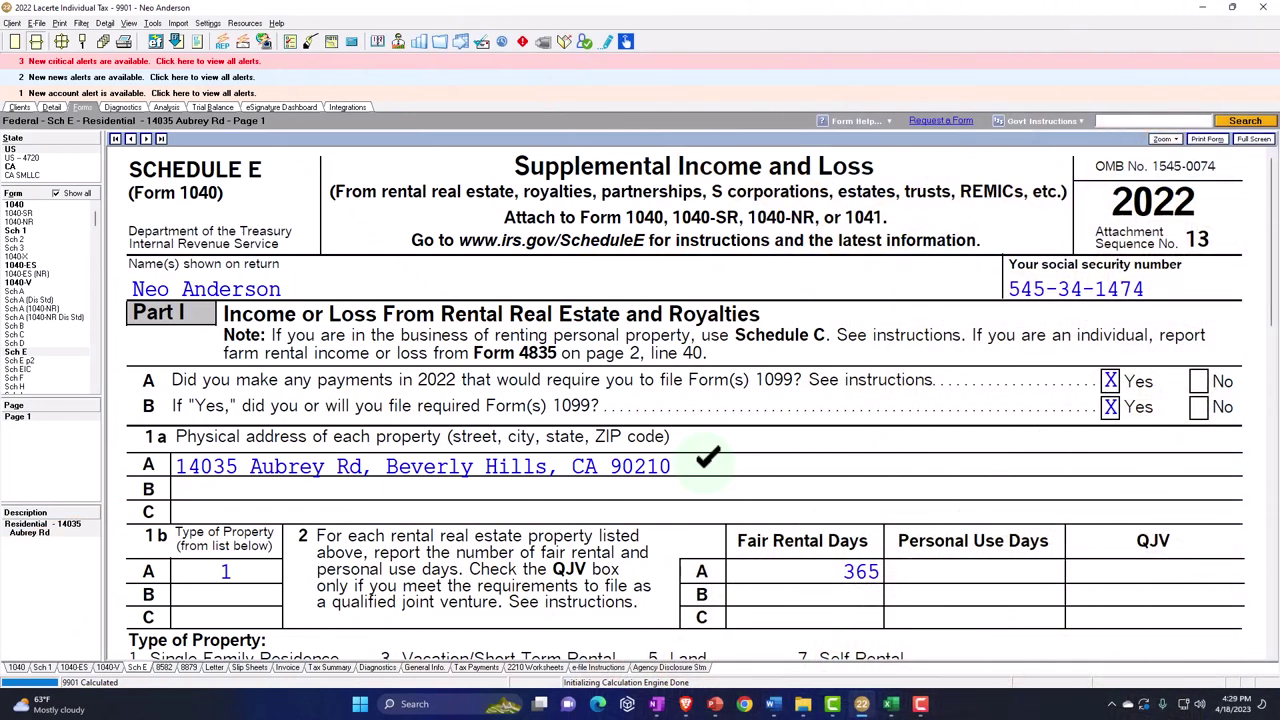
{"action": "scroll", "coordinate": [707, 457], "scroll_direction": "down", "scroll_amount": 2}
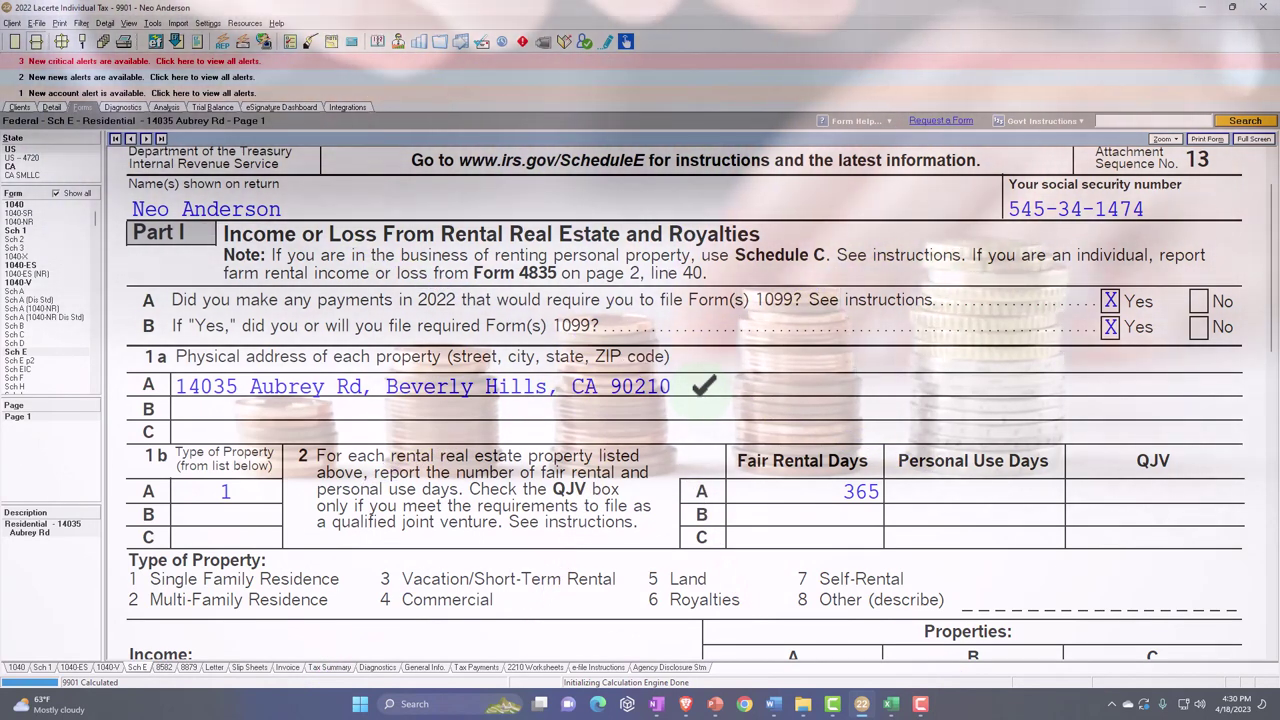
{"action": "scroll", "coordinate": [703, 403], "scroll_direction": "down", "scroll_amount": 3}
{"action": "scroll", "coordinate": [701, 395], "scroll_direction": "down", "scroll_amount": 1}
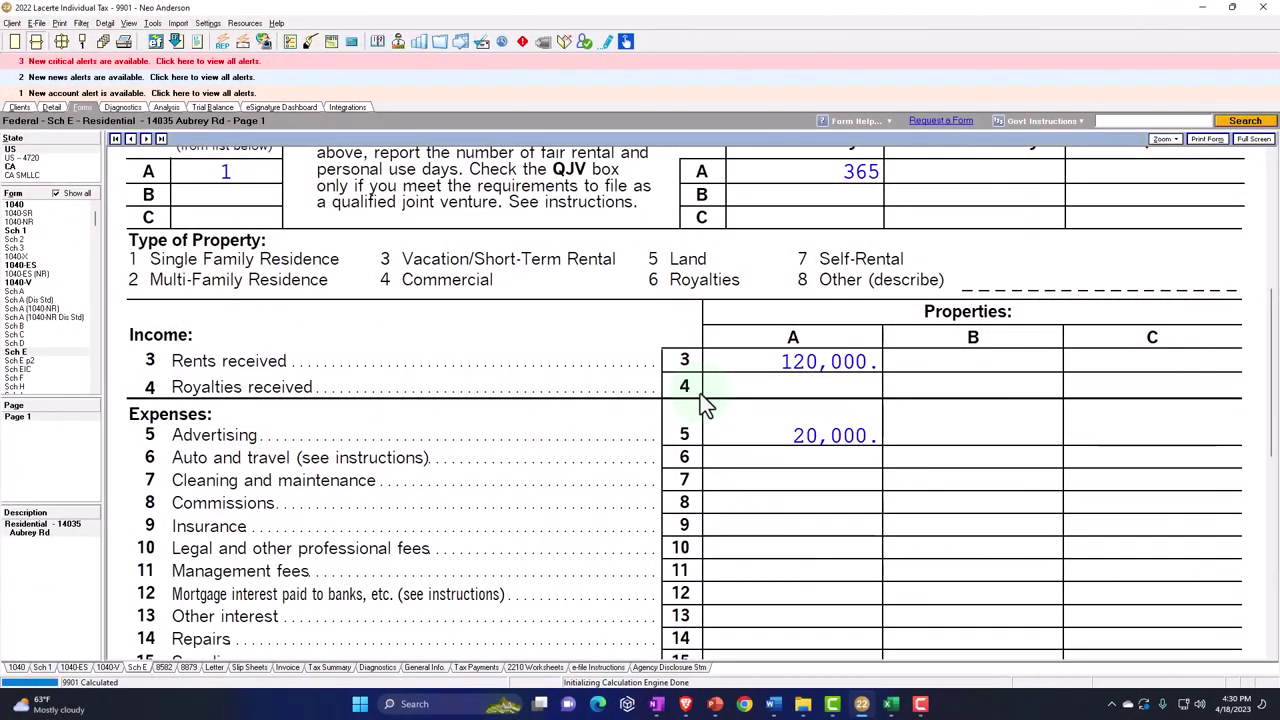
{"action": "scroll", "coordinate": [701, 396], "scroll_direction": "up", "scroll_amount": 2}
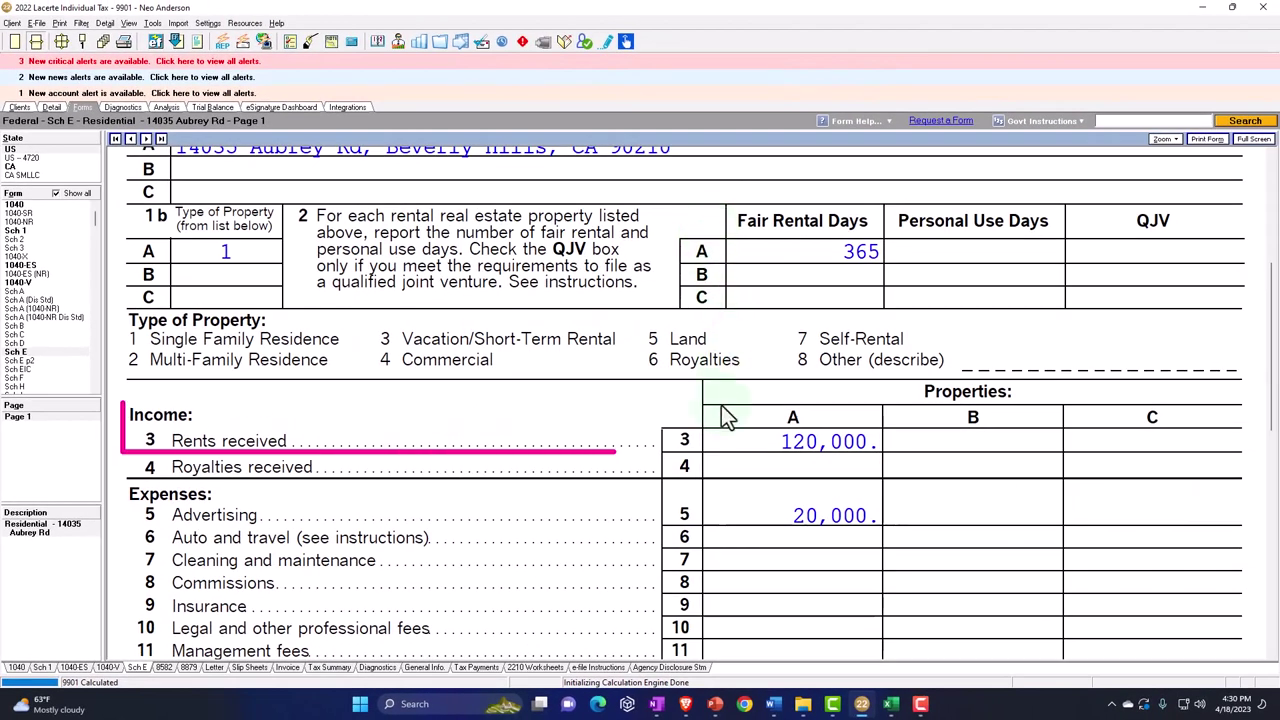
{"action": "scroll", "coordinate": [680, 400], "scroll_direction": "down", "scroll_amount": 2}
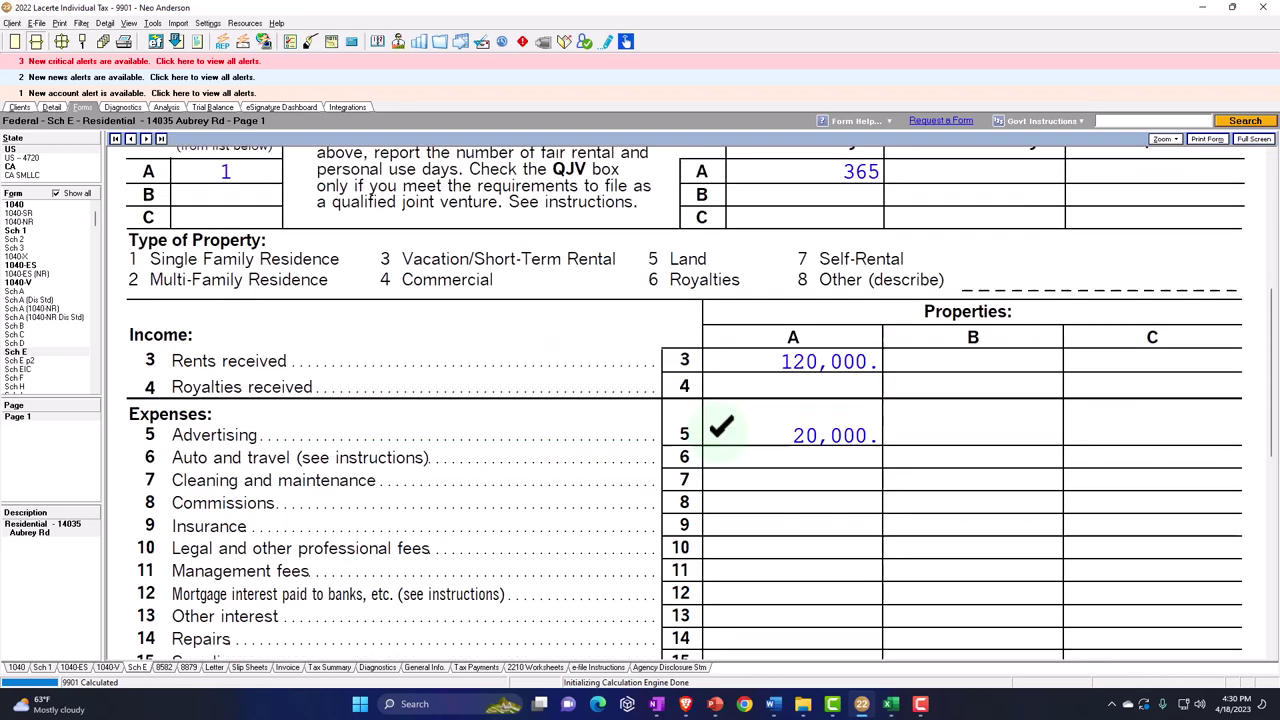
{"action": "scroll", "coordinate": [720, 427], "scroll_direction": "down", "scroll_amount": 6}
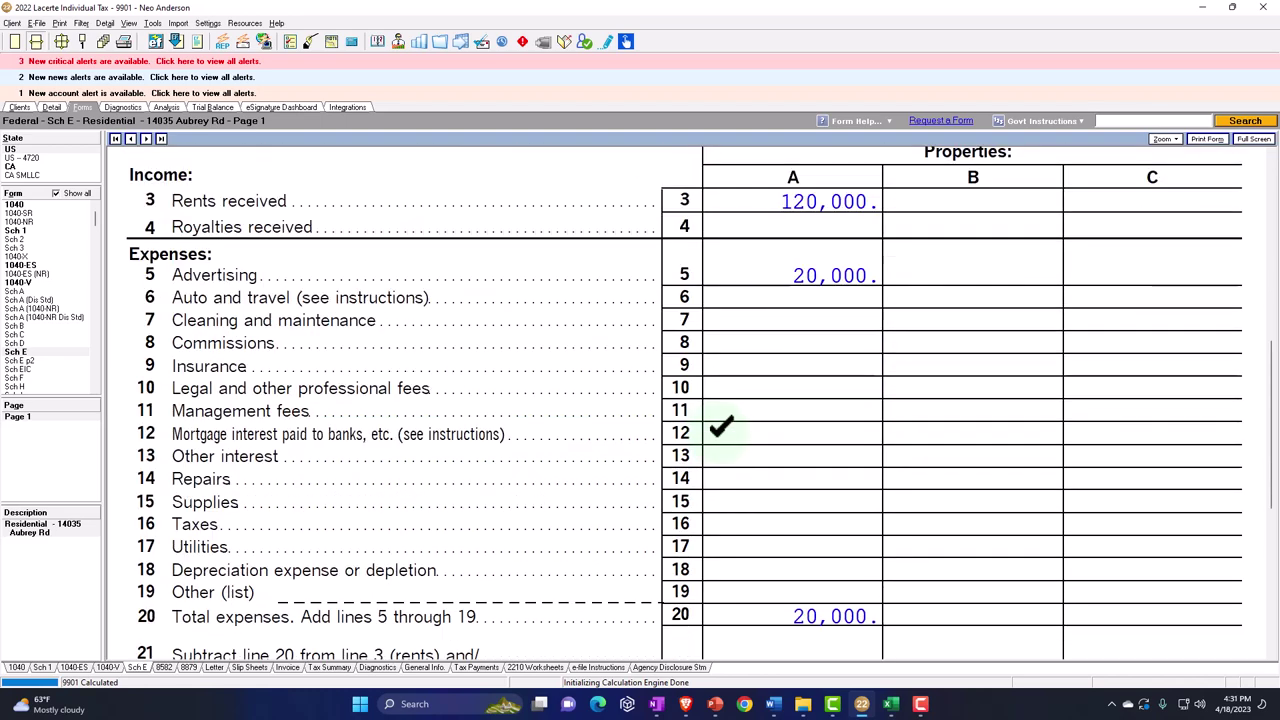
{"action": "scroll", "coordinate": [720, 427], "scroll_direction": "down", "scroll_amount": 4}
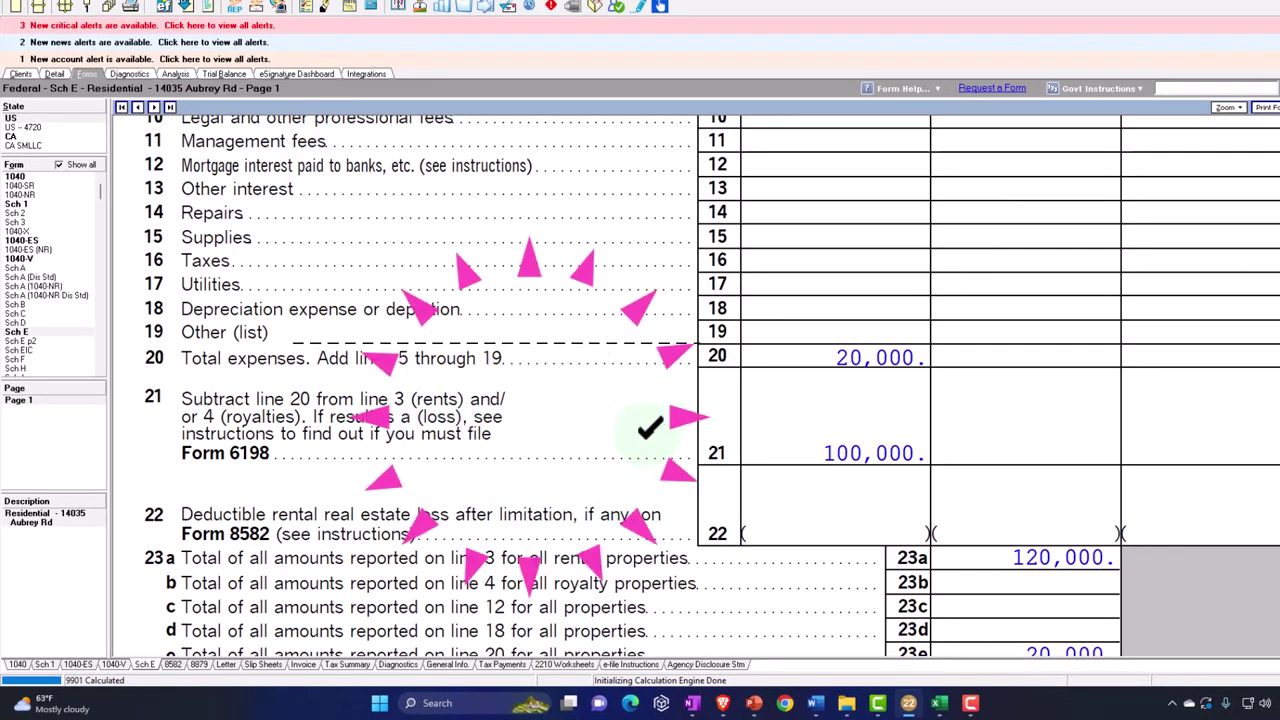
Step: Review the Schedule E property address, property type and fair rental days, and examine the rents and royalties received on lines 3 and 4
{"action": "scroll", "coordinate": [648, 430], "scroll_direction": "up", "scroll_amount": 5}
{"action": "scroll", "coordinate": [648, 445], "scroll_direction": "up", "scroll_amount": 4}
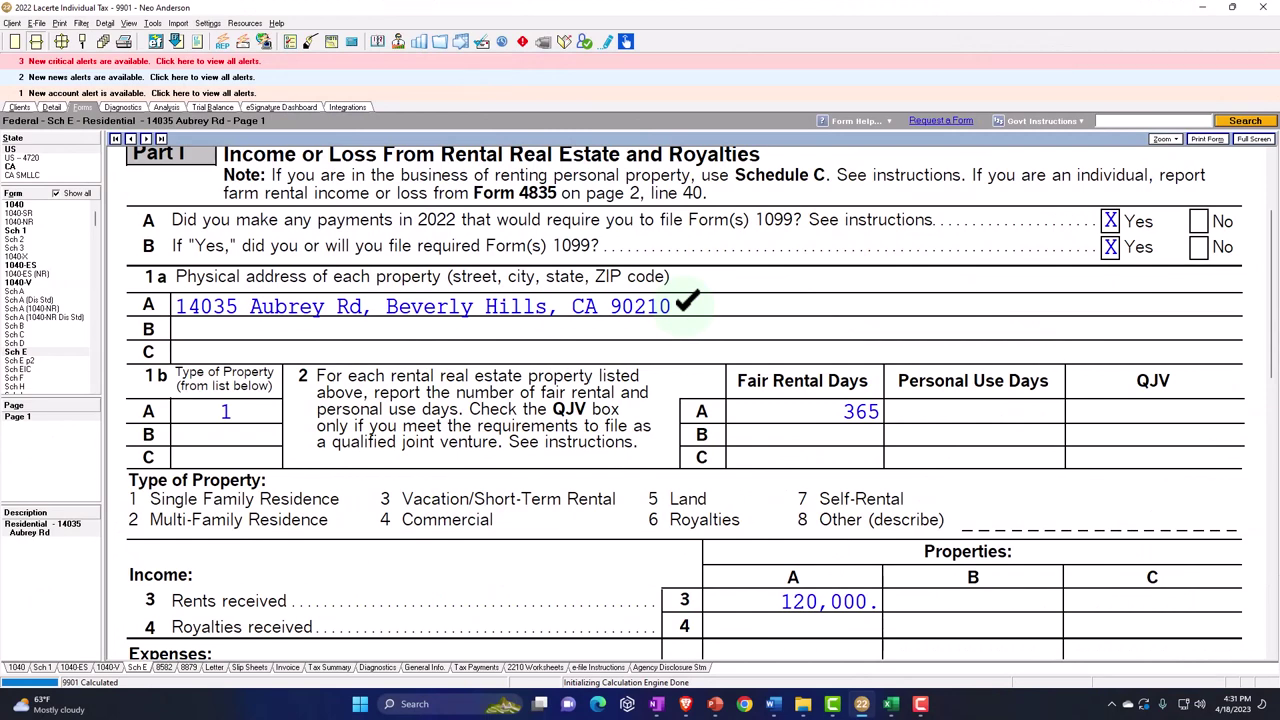
{"action": "scroll", "coordinate": [688, 310], "scroll_direction": "down", "scroll_amount": 5}
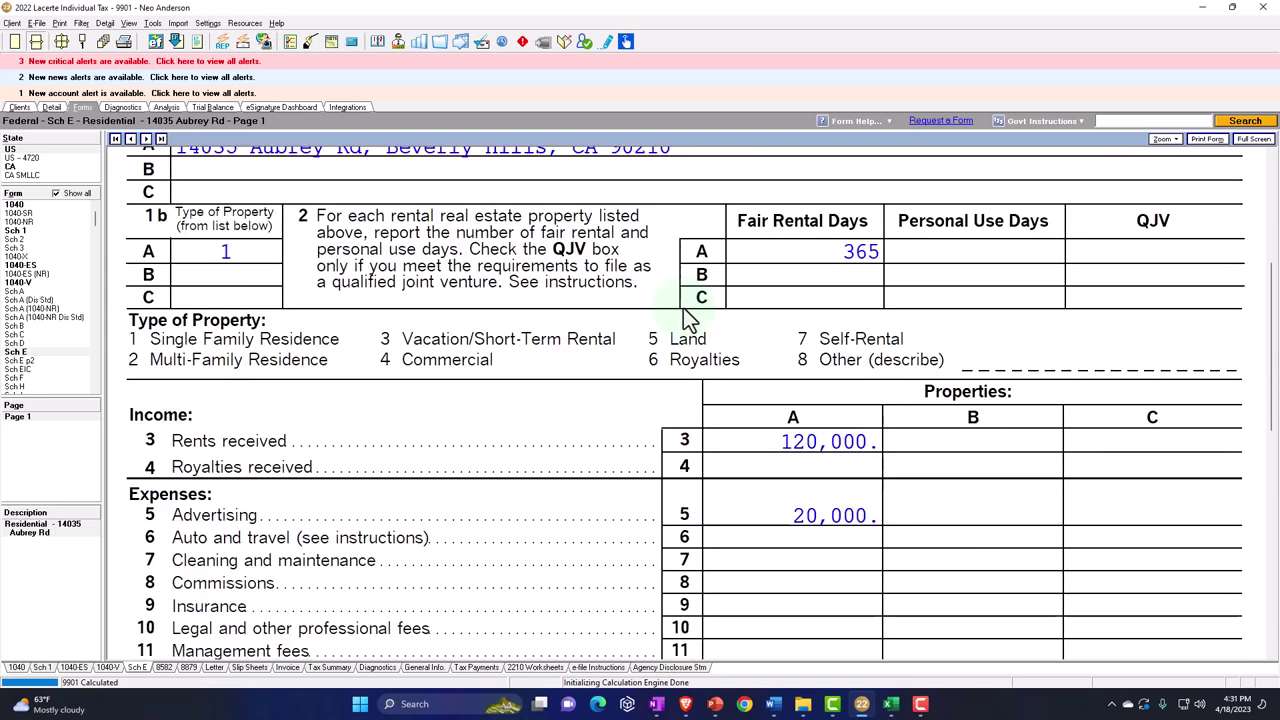
{"action": "scroll", "coordinate": [688, 318], "scroll_direction": "down", "scroll_amount": 2}
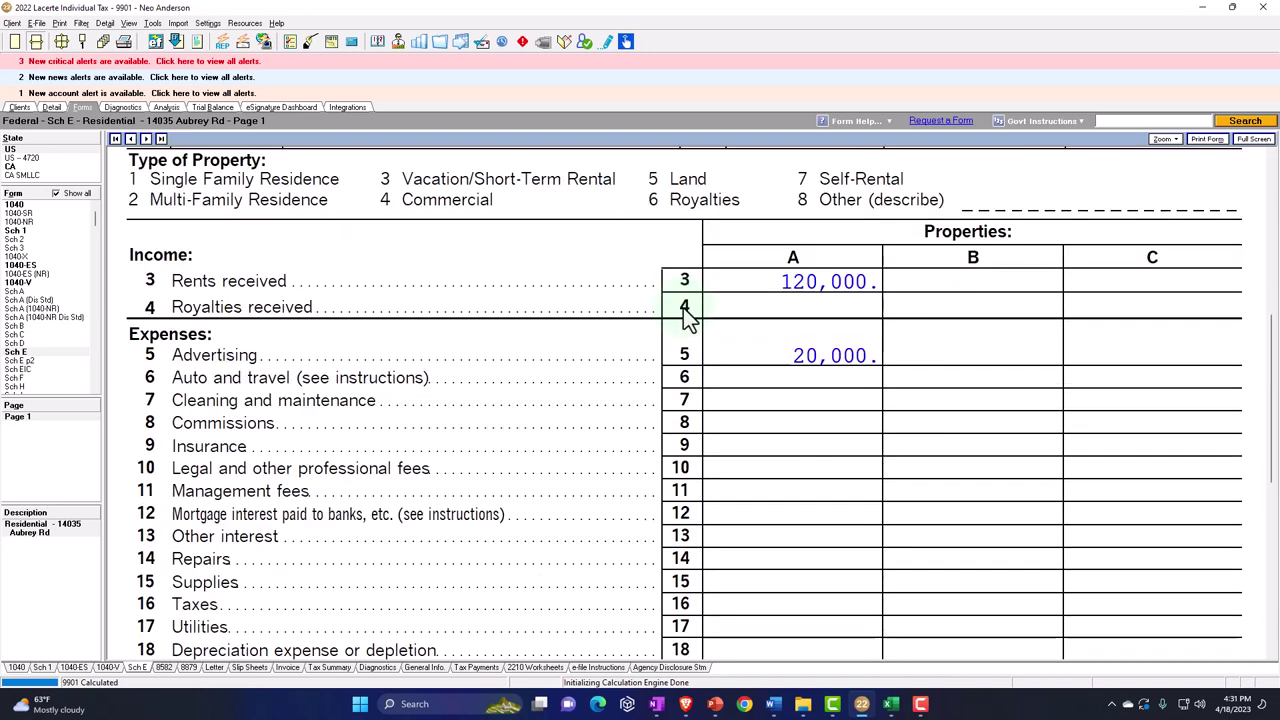
{"action": "left_click", "coordinate": [688, 310]}
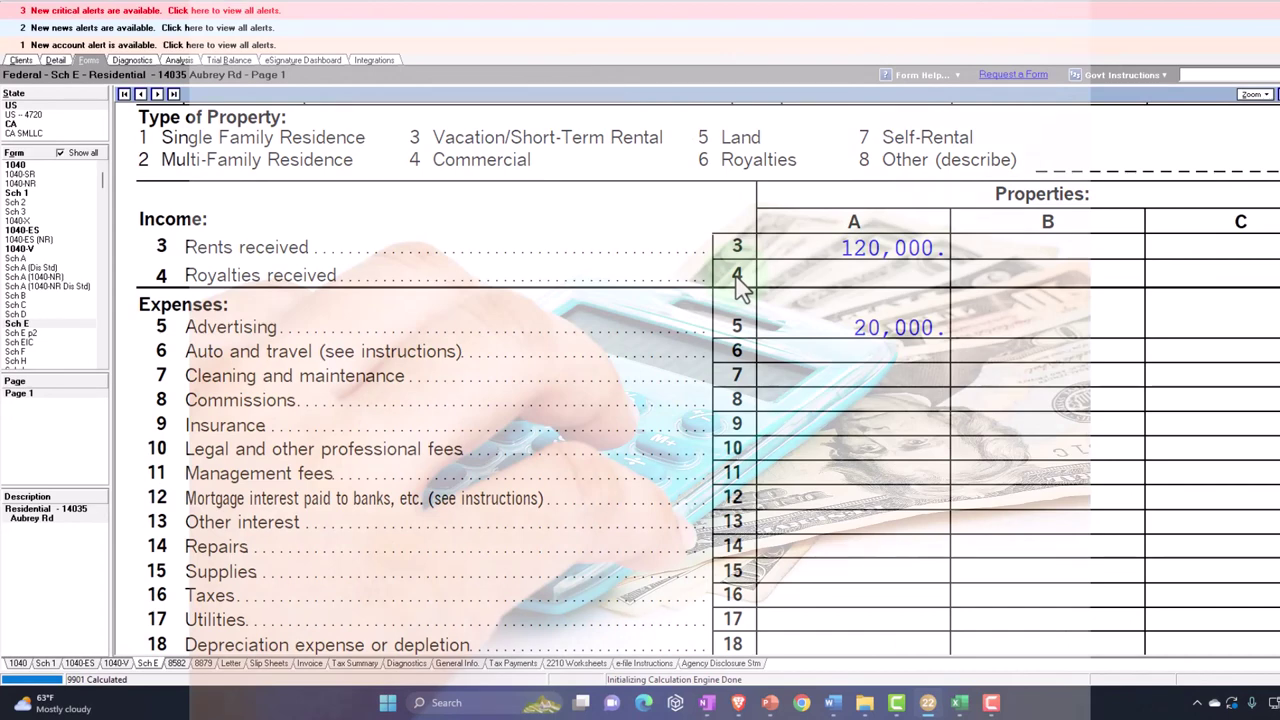
{"action": "left_click", "coordinate": [737, 281]}
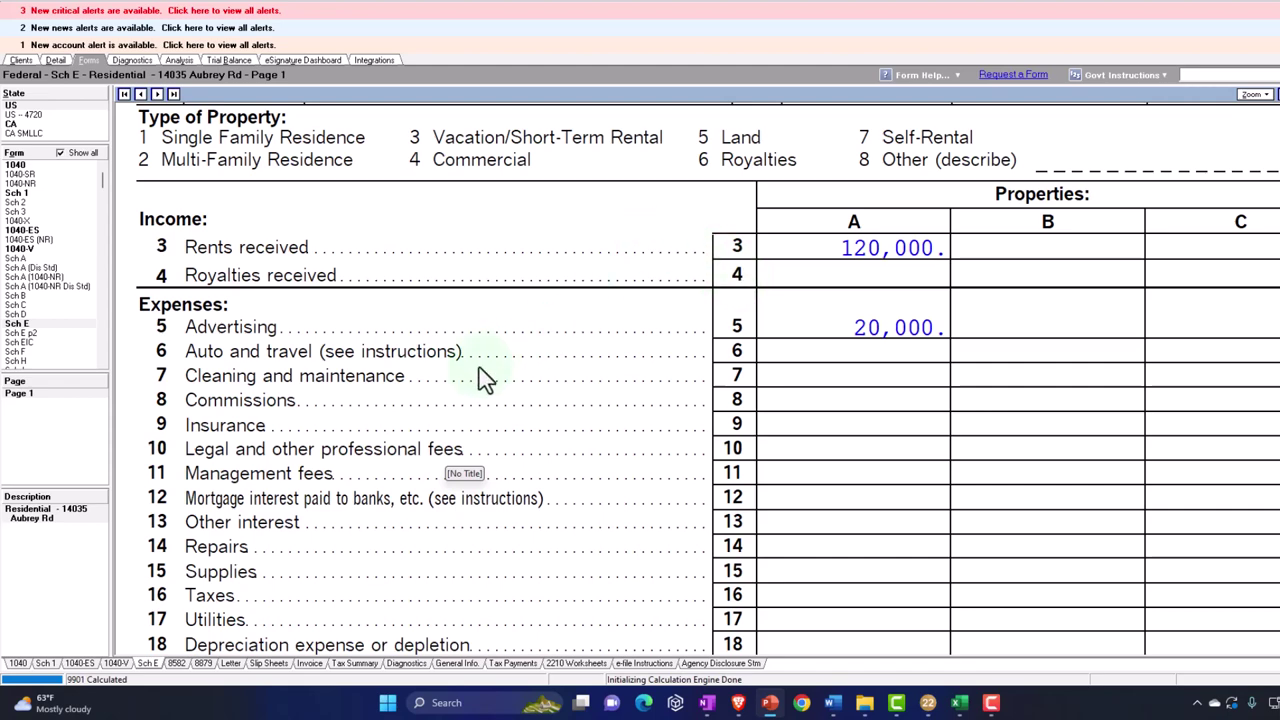
Step: Examine the Schedule E expense lines, such as auto and travel, and follow the totals down to line 26
{"action": "scroll", "coordinate": [480, 378], "scroll_direction": "down", "scroll_amount": 1}
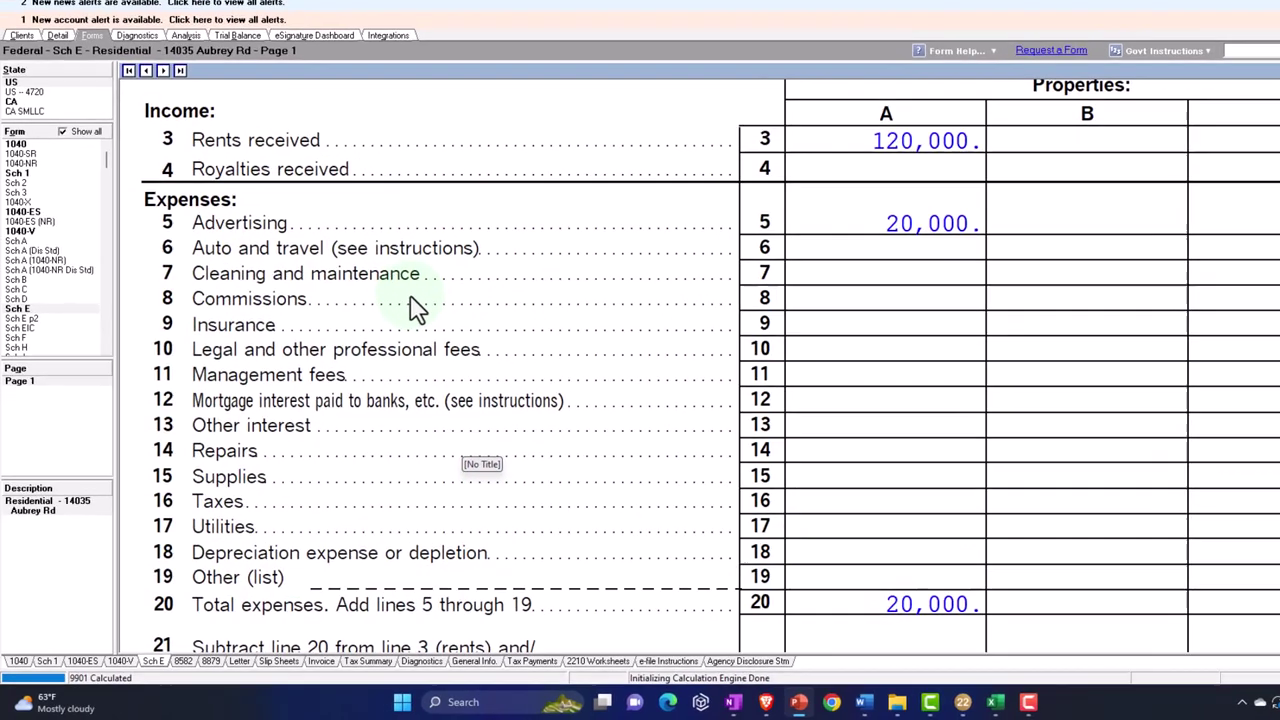
{"action": "left_click", "coordinate": [397, 318]}
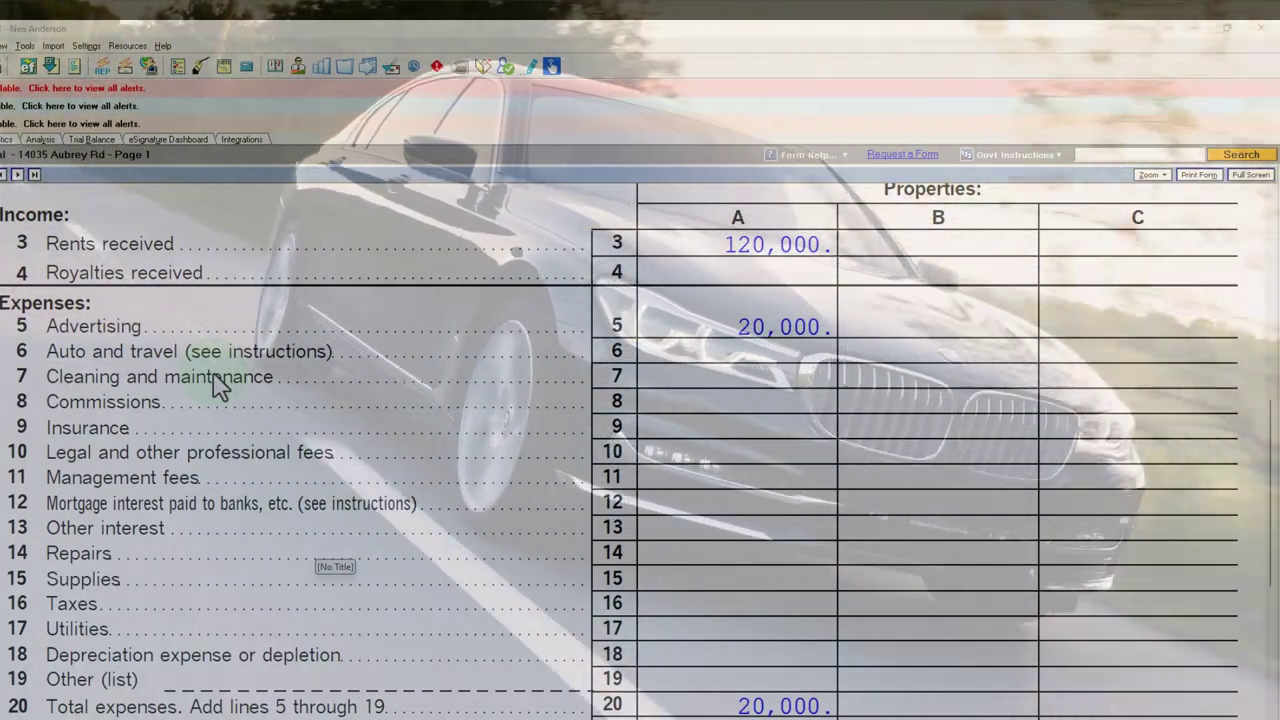
{"action": "scroll", "coordinate": [220, 385], "scroll_direction": "down", "scroll_amount": 3}
{"action": "left_click", "coordinate": [245, 414]}
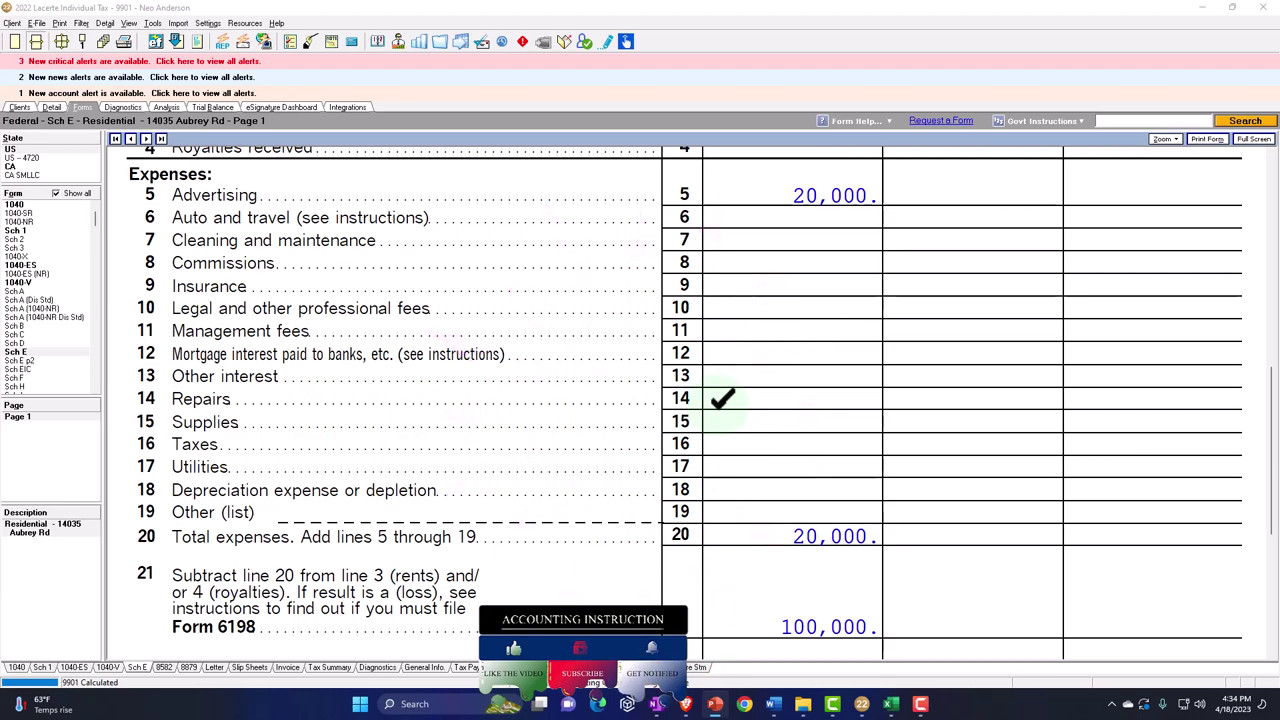
{"action": "scroll", "coordinate": [722, 398], "scroll_direction": "down", "scroll_amount": 5}
{"action": "scroll", "coordinate": [722, 398], "scroll_direction": "down", "scroll_amount": 2}
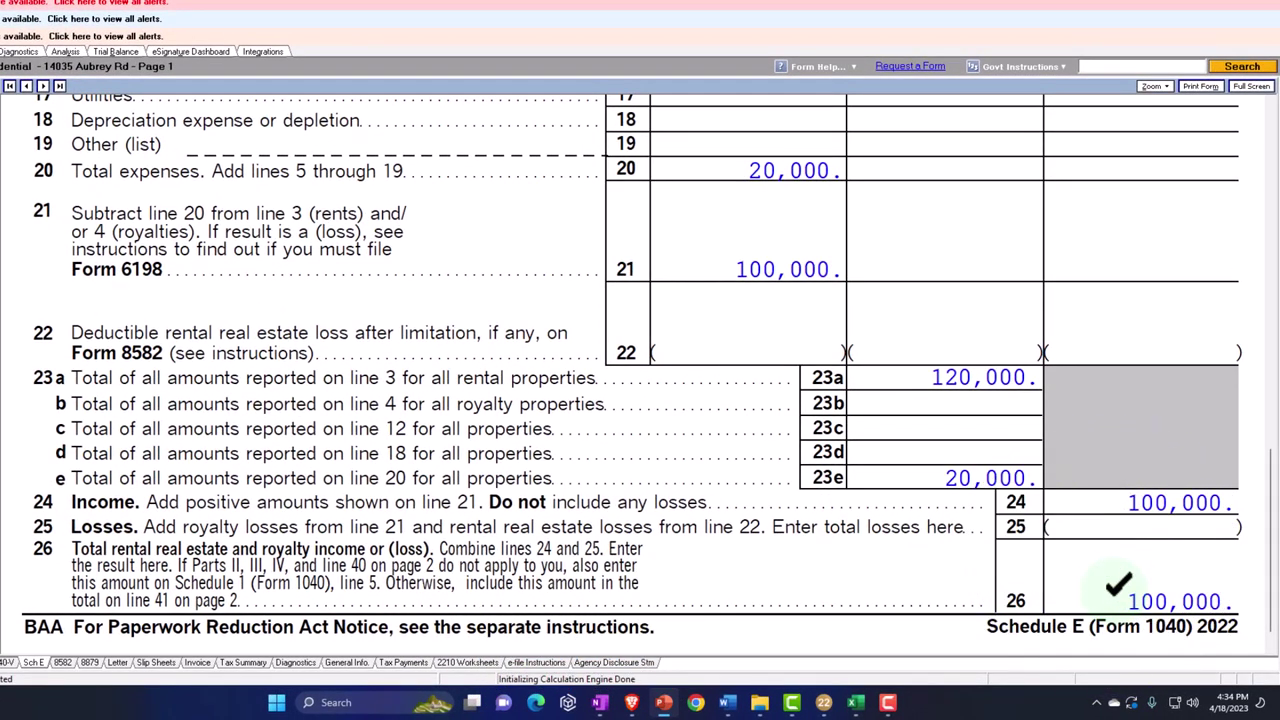
Step: Go back to the Schedule E expense categories on lines 5 through 19 and examine the repairs line
{"action": "scroll", "coordinate": [957, 562], "scroll_direction": "up", "scroll_amount": 3}
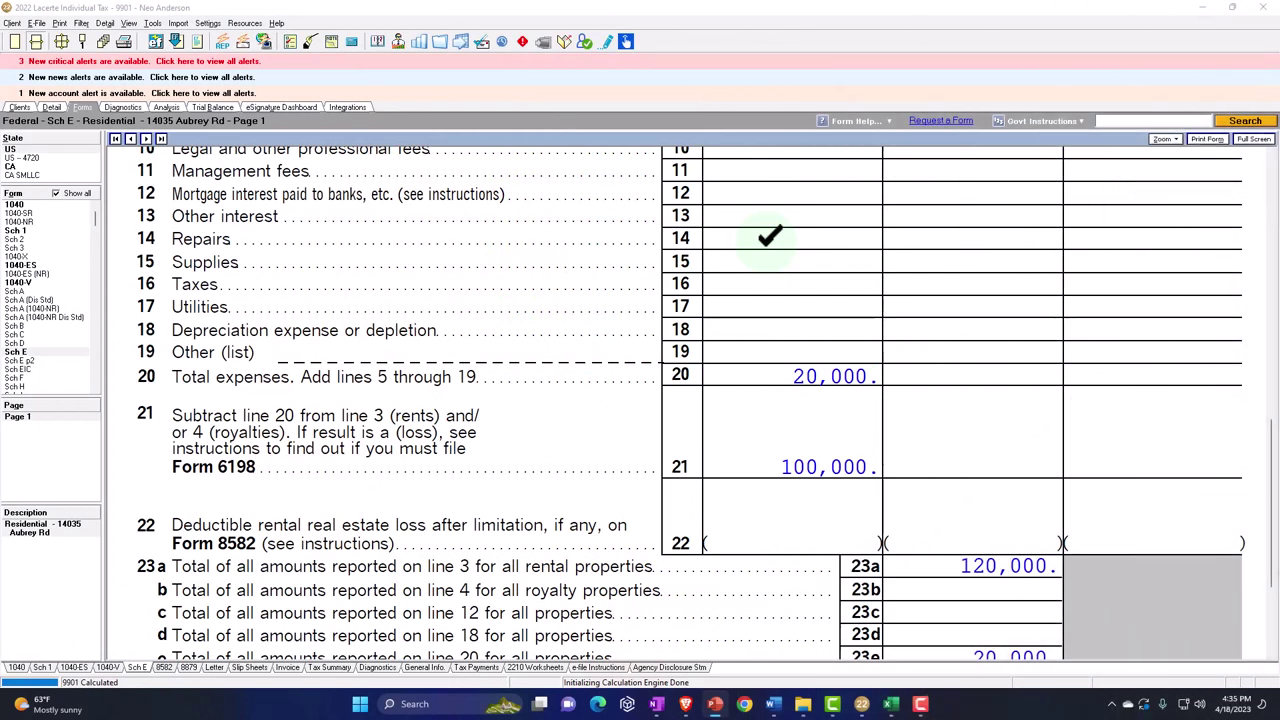
{"action": "scroll", "coordinate": [768, 235], "scroll_direction": "up", "scroll_amount": 3}
{"action": "scroll", "coordinate": [768, 235], "scroll_direction": "up", "scroll_amount": 3}
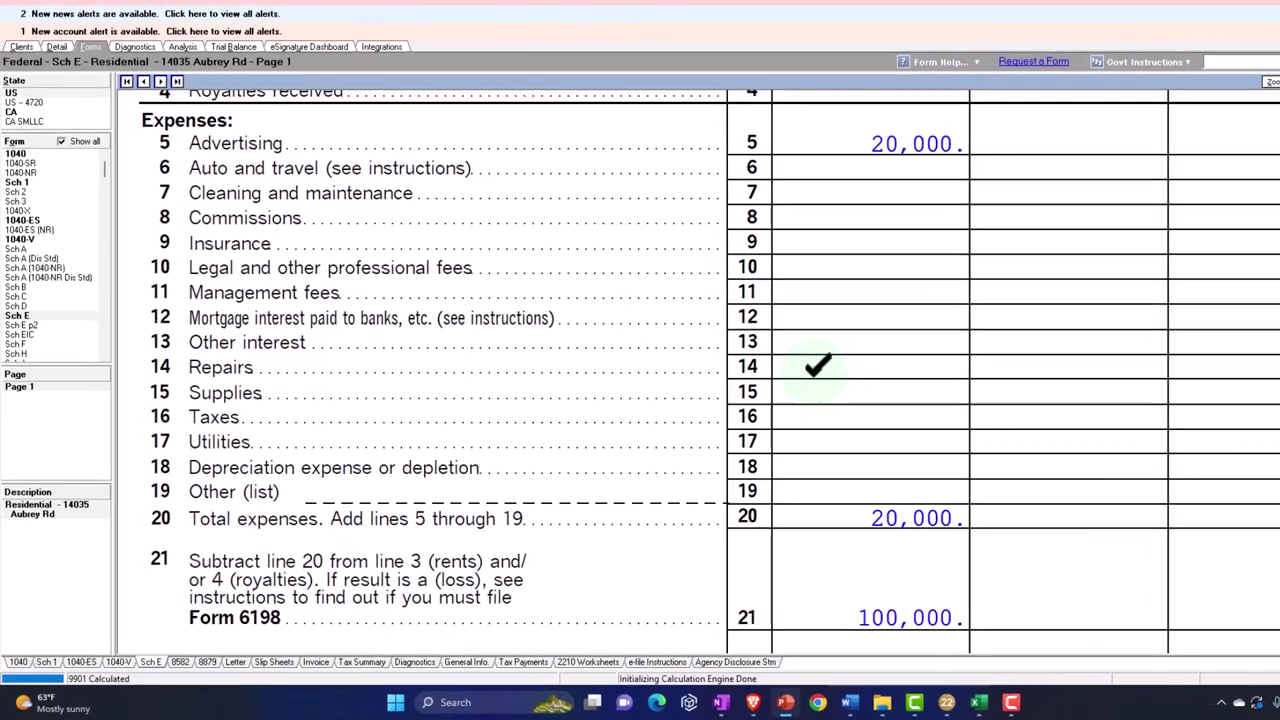
{"action": "left_click", "coordinate": [744, 398]}
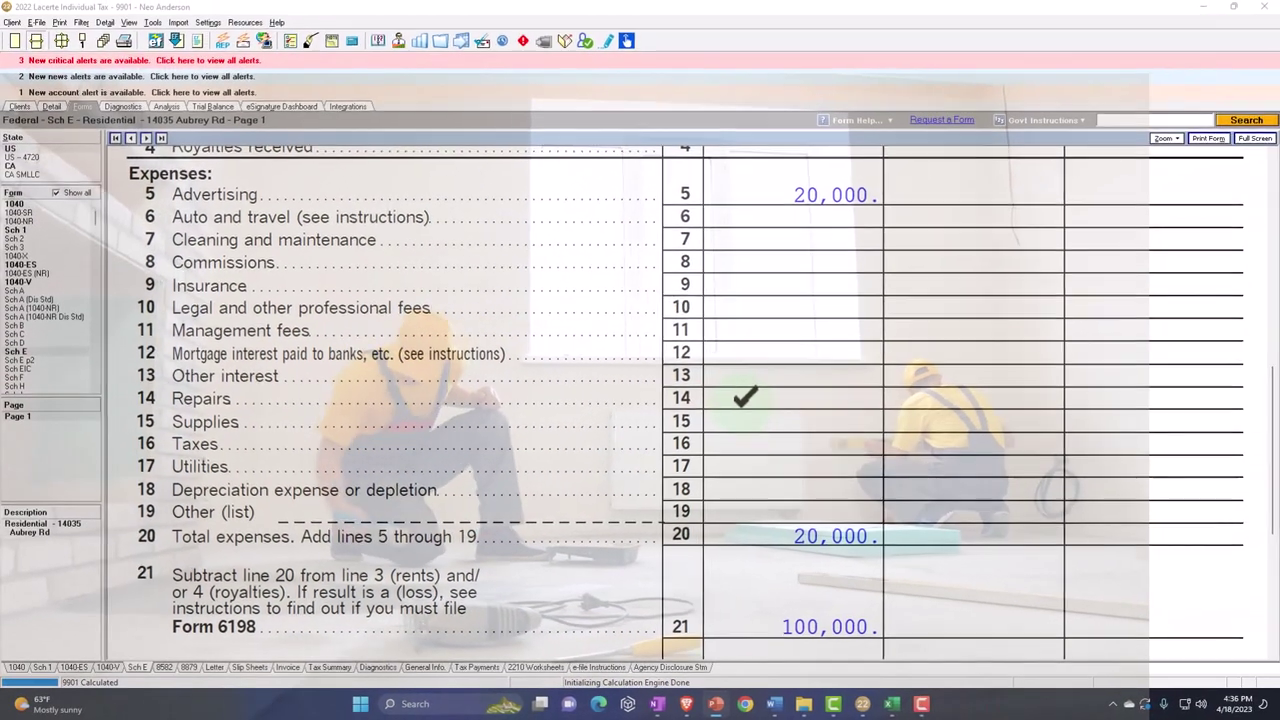
{"action": "left_click", "coordinate": [829, 361]}
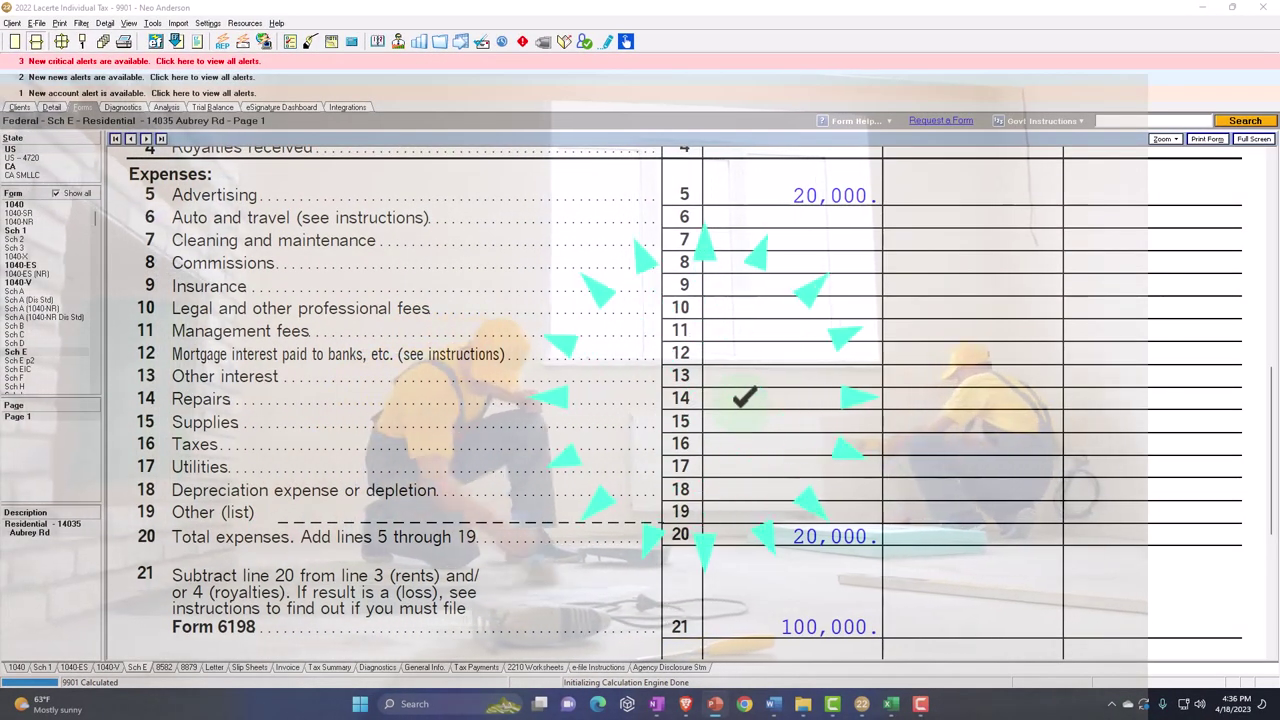